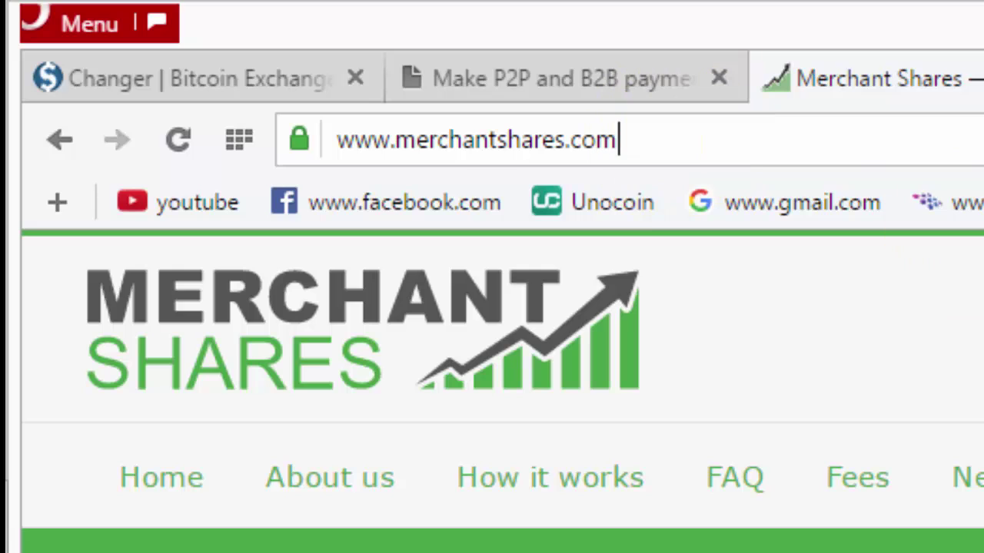
Bring the Merchant Shares.txt notes, listing FAQ, legal, fees and referral links, over the browser.
drag(652, 138, 340, 123)
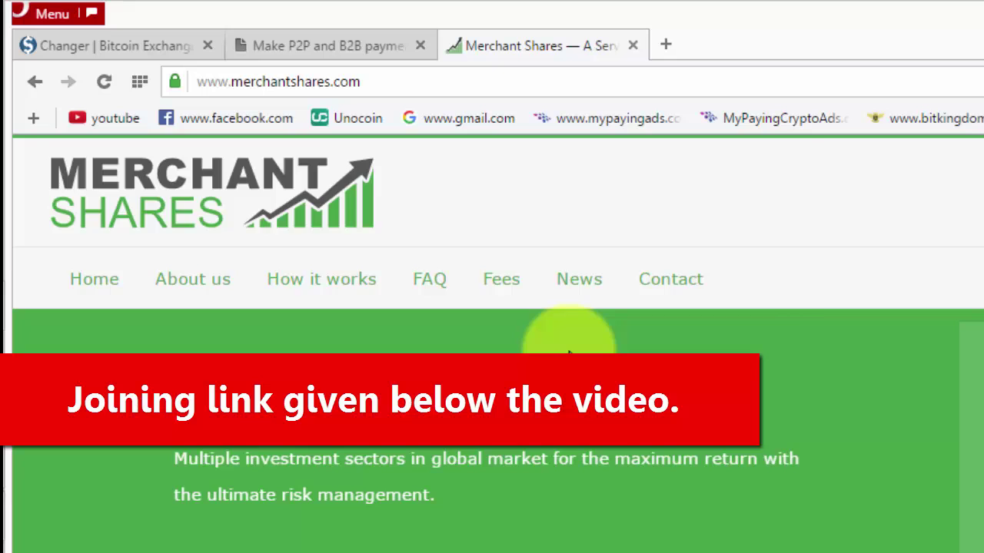
key(alt+Tab)
mouse_move(199, 323)
mouse_down()
mouse_move(617, 326)
mouse_move(49, 317)
mouse_move(114, 314)
mouse_move(226, 331)
mouse_move(198, 323)
mouse_up()
click(644, 327)
click(456, 326)
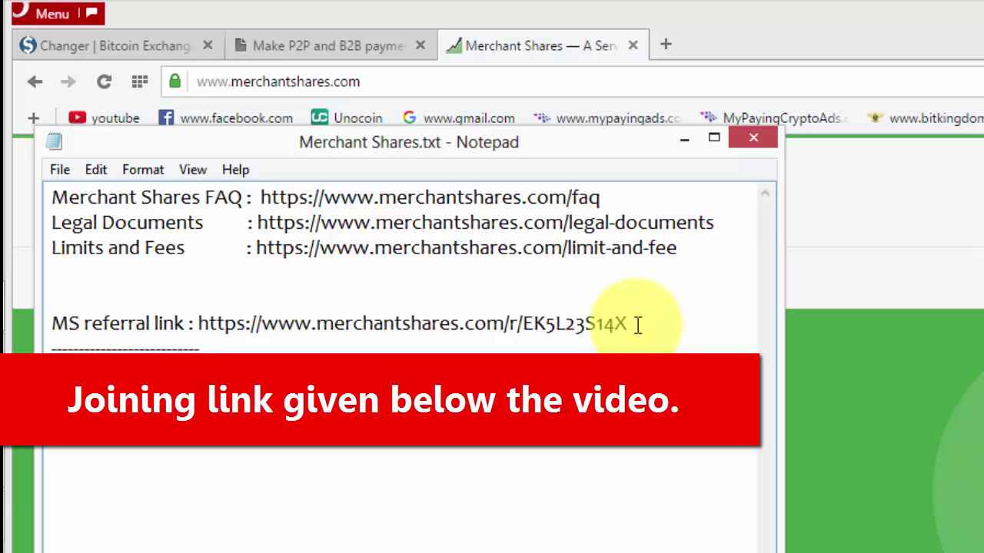
click(551, 47)
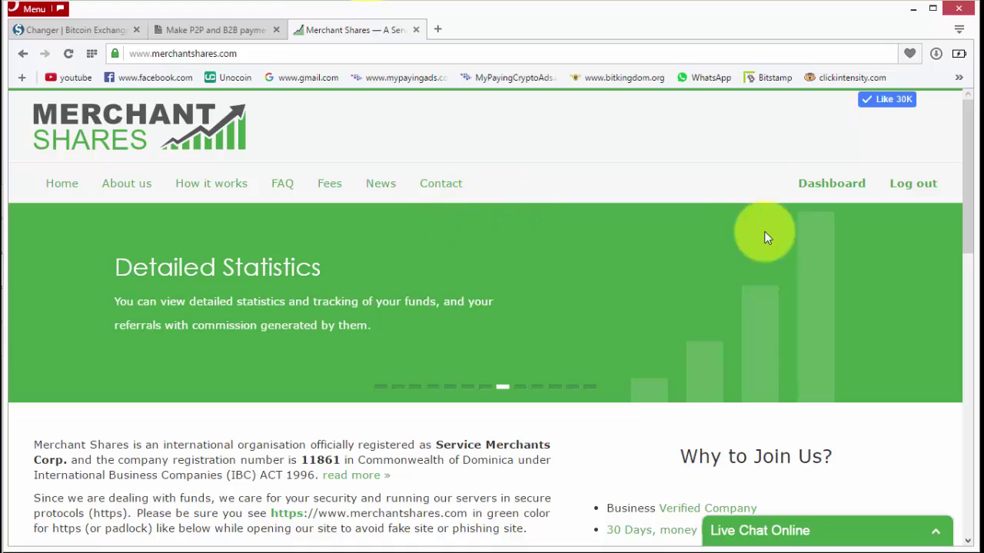
Go to the dashboard, read the $250 Account Verification notice, and open its FAQ link in a background tab.
click(836, 189)
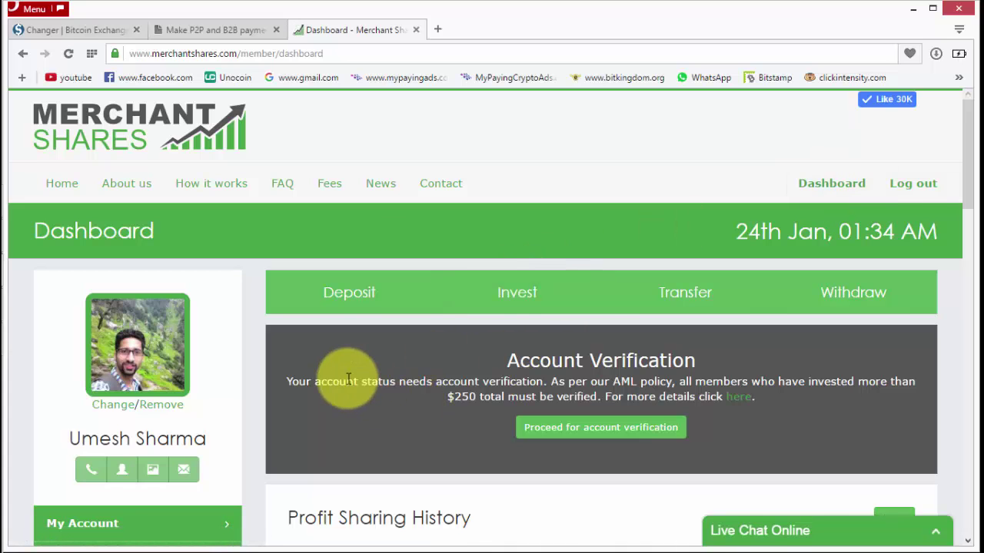
scroll(348, 379, down, 1)
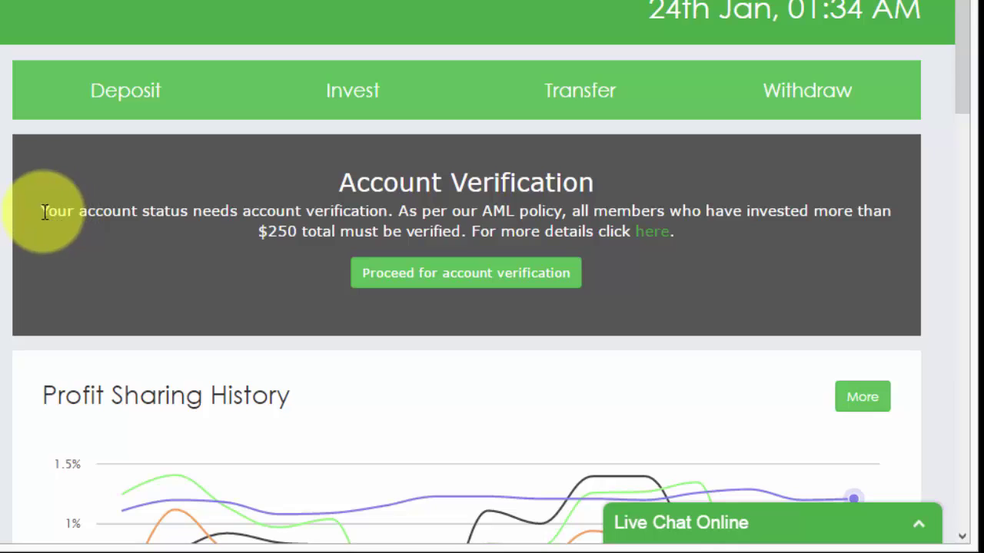
drag(42, 212, 896, 209)
drag(253, 237, 470, 232)
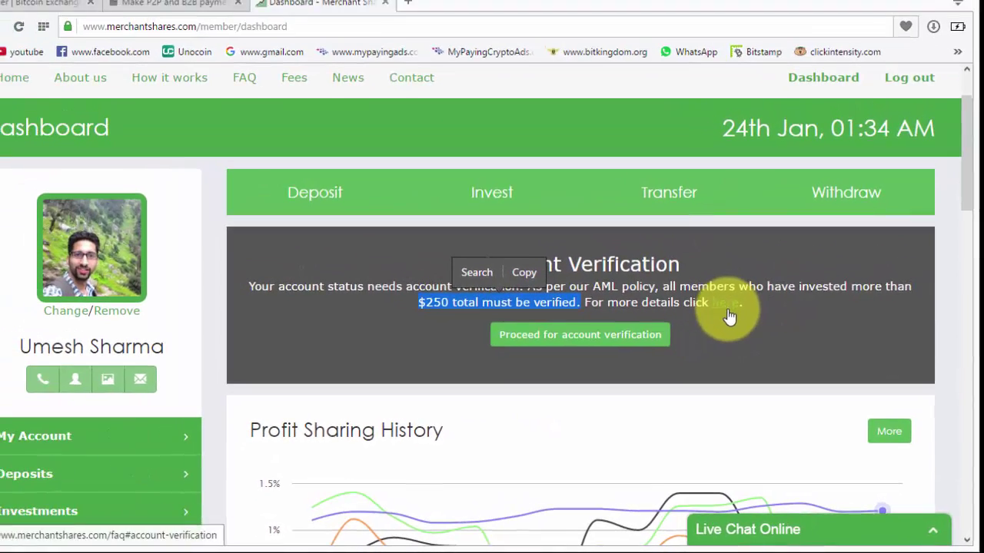
click(658, 247)
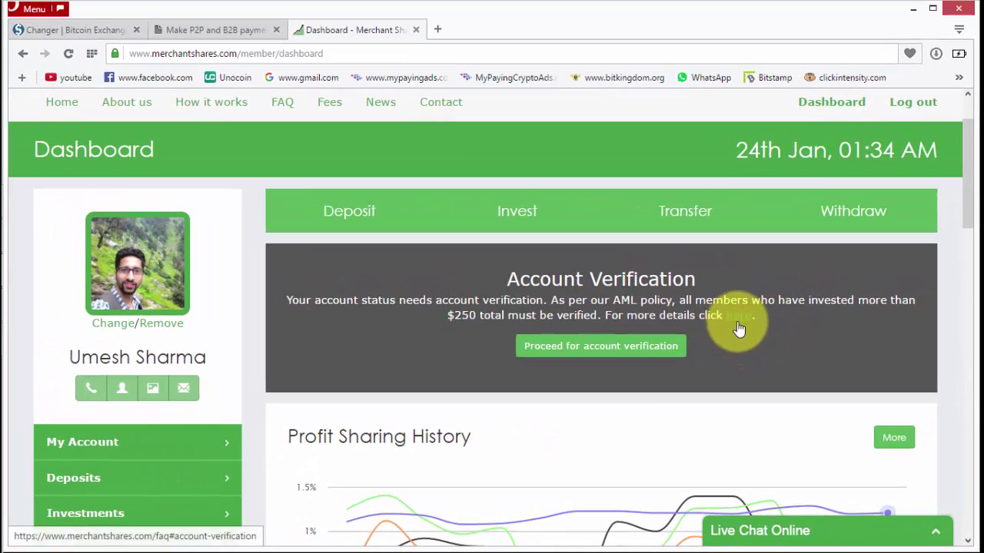
middle_click(736, 321)
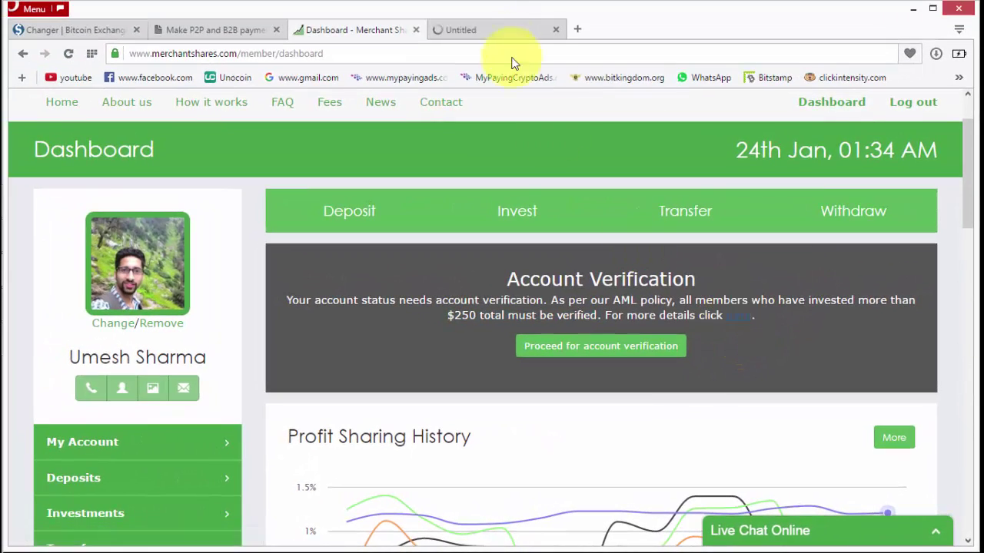
click(477, 319)
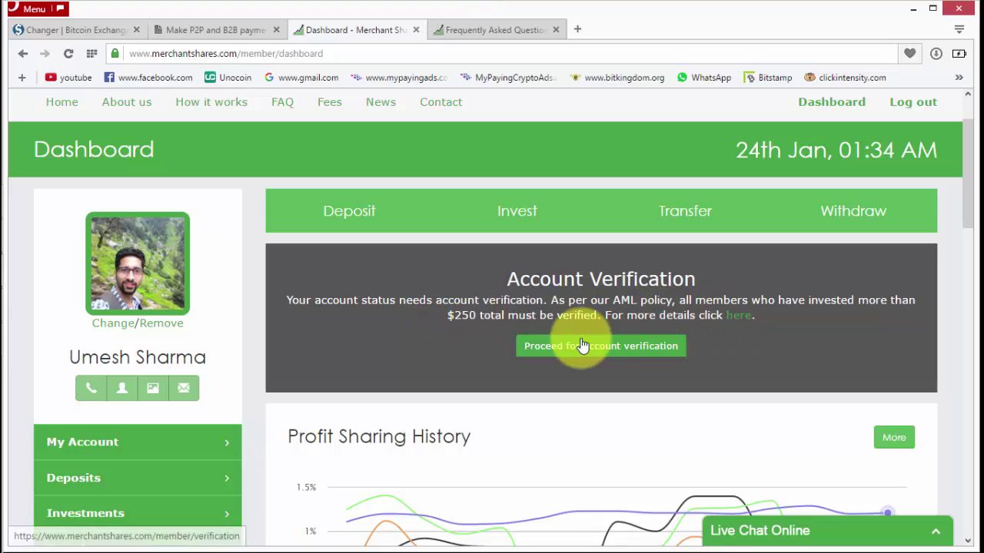
Glance over the FAQ page, then return to the dashboard.
click(489, 34)
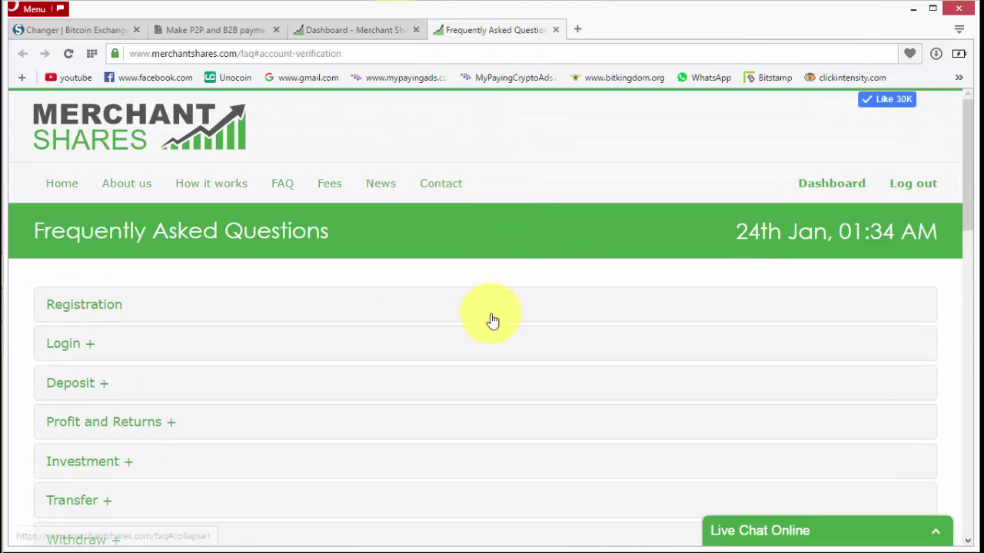
scroll(493, 321, down, 2)
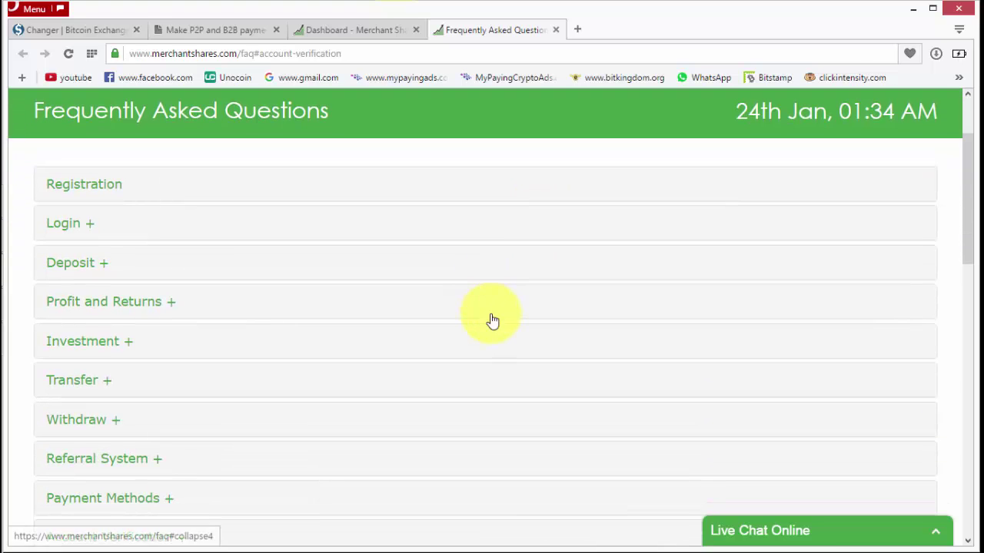
scroll(493, 321, down, 3)
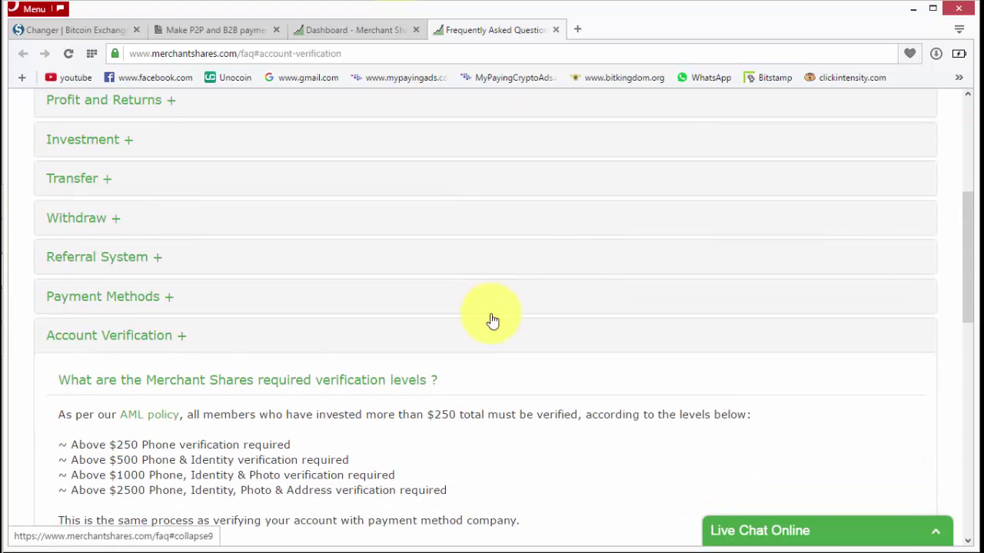
click(361, 29)
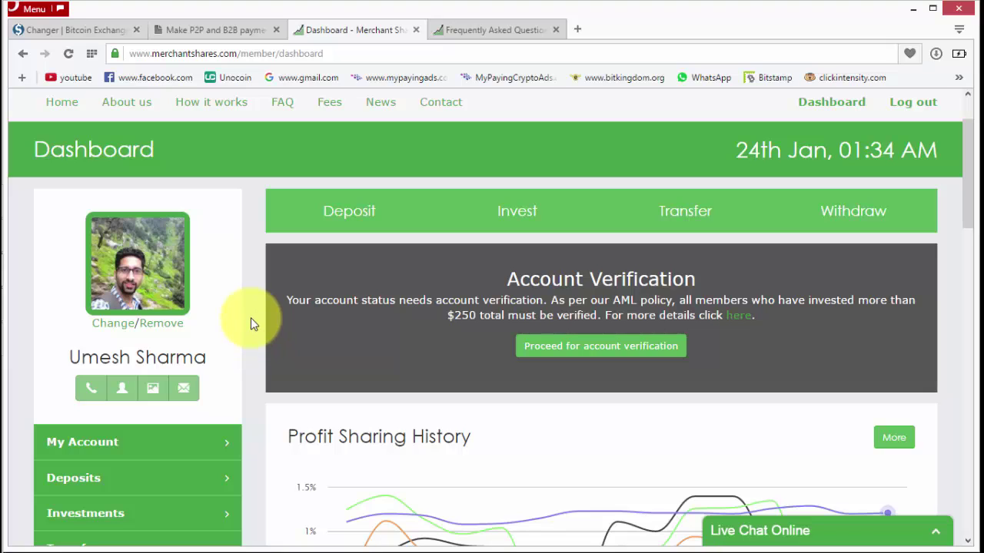
Back on the FAQ, scroll to Account Verification and highlight the verification levels list.
click(493, 31)
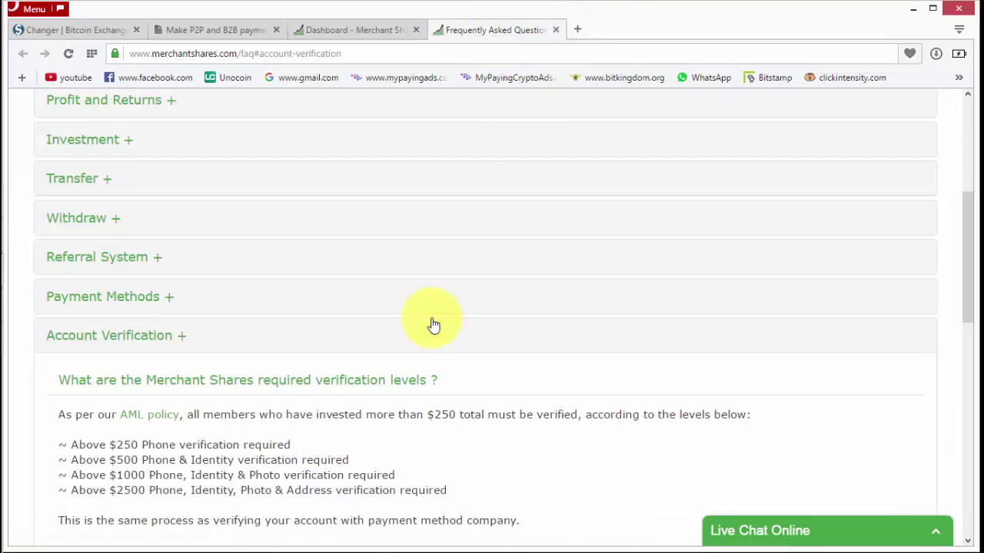
scroll(434, 324, down, 3)
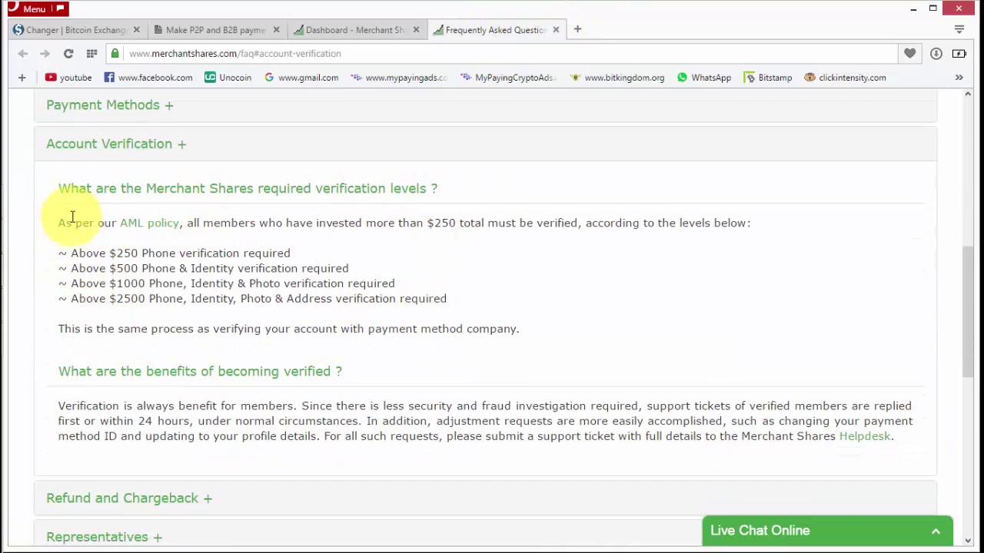
drag(72, 217, 509, 304)
click(530, 315)
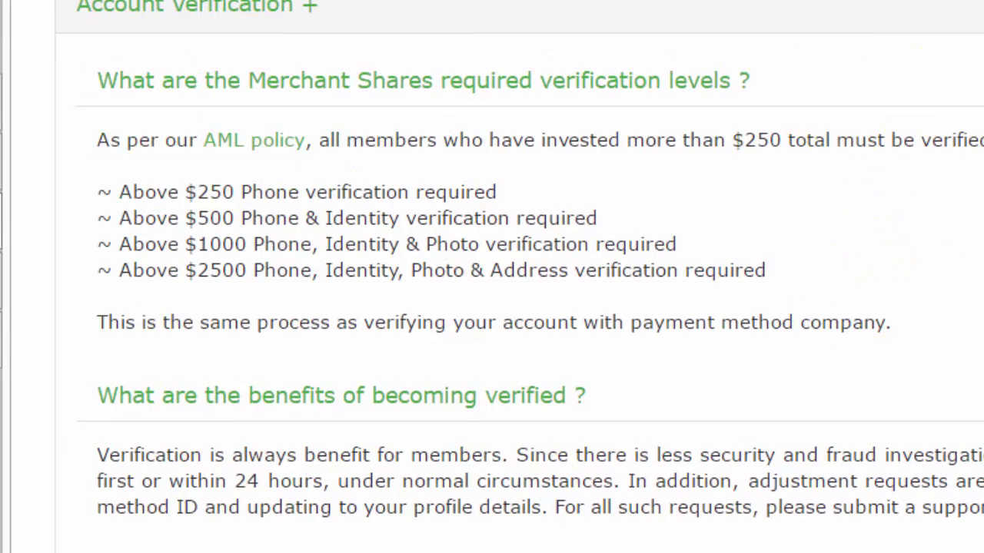
Review the $250, $500, $1000 and $2500 verification tiers, then close the FAQ tab.
double_click(222, 191)
drag(297, 193, 500, 204)
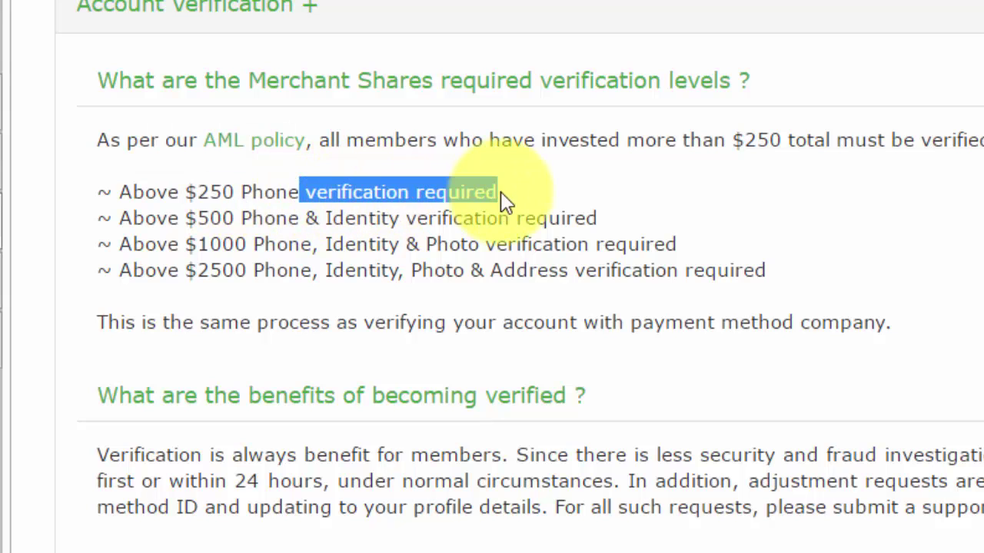
double_click(228, 219)
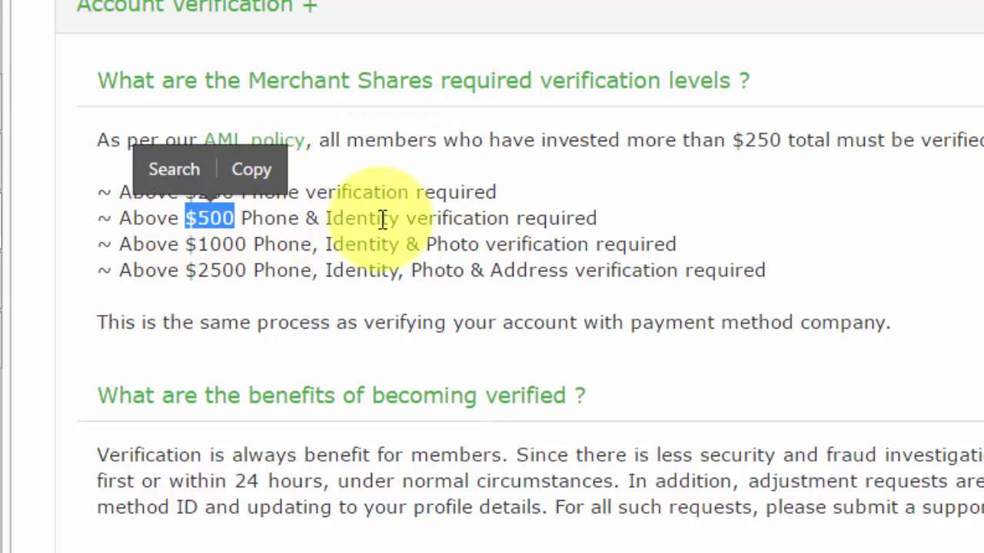
drag(405, 219, 598, 222)
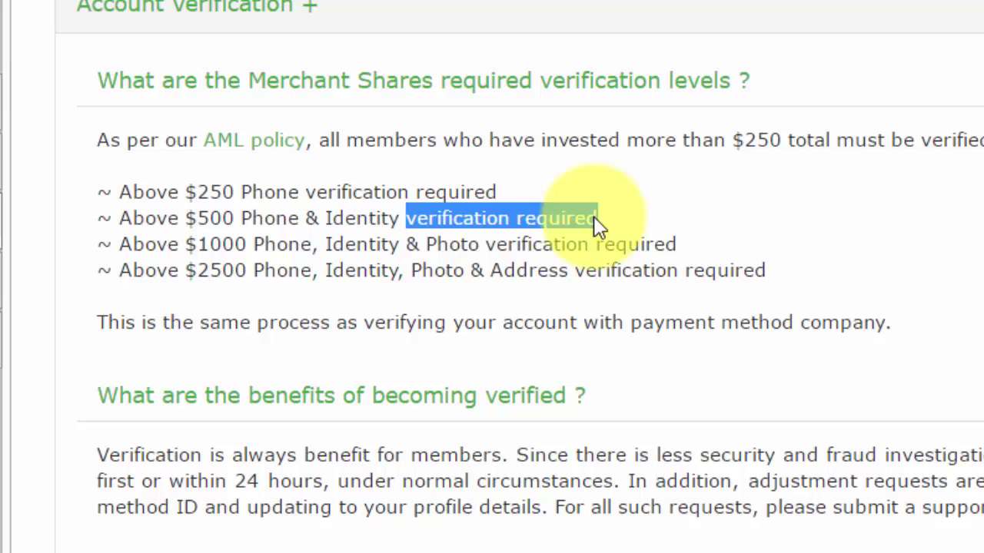
drag(186, 244, 610, 244)
click(200, 276)
drag(201, 277, 492, 295)
click(495, 280)
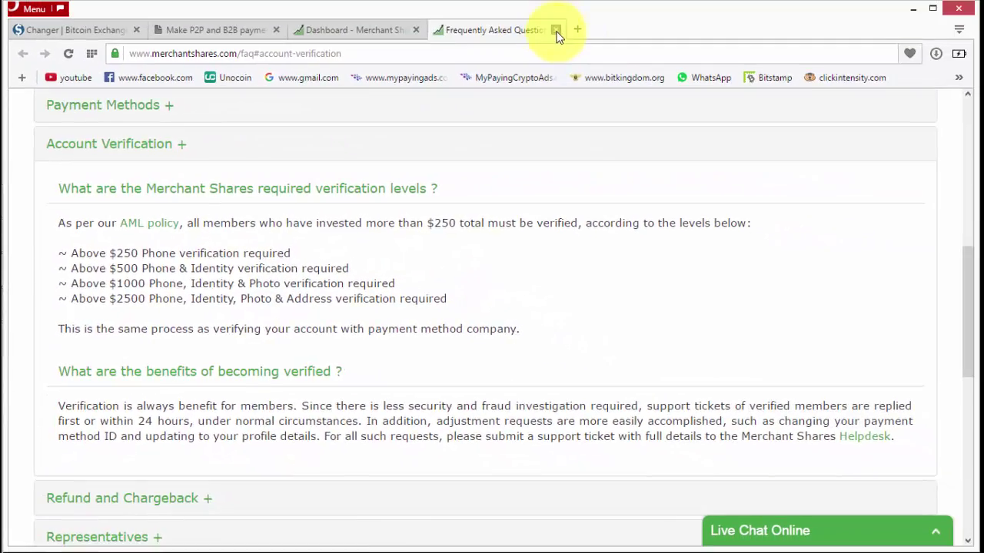
click(556, 30)
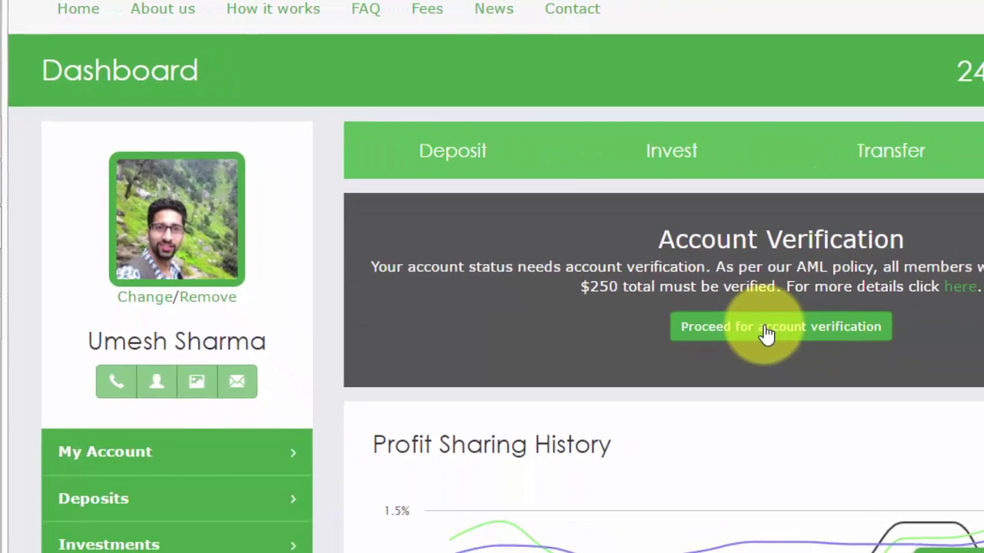
Go to Verification and submit a phone number in international dialing format.
click(953, 429)
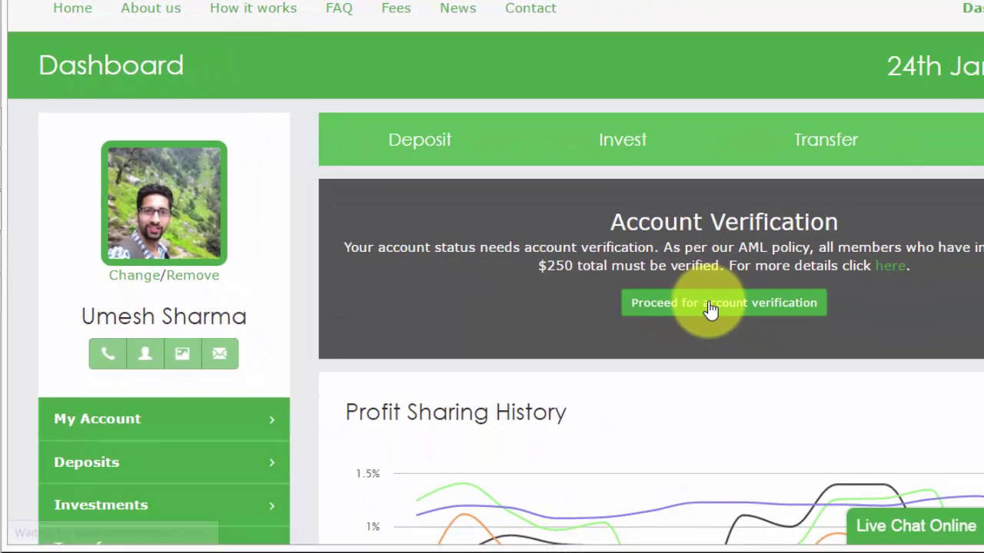
scroll(710, 305, down, 2)
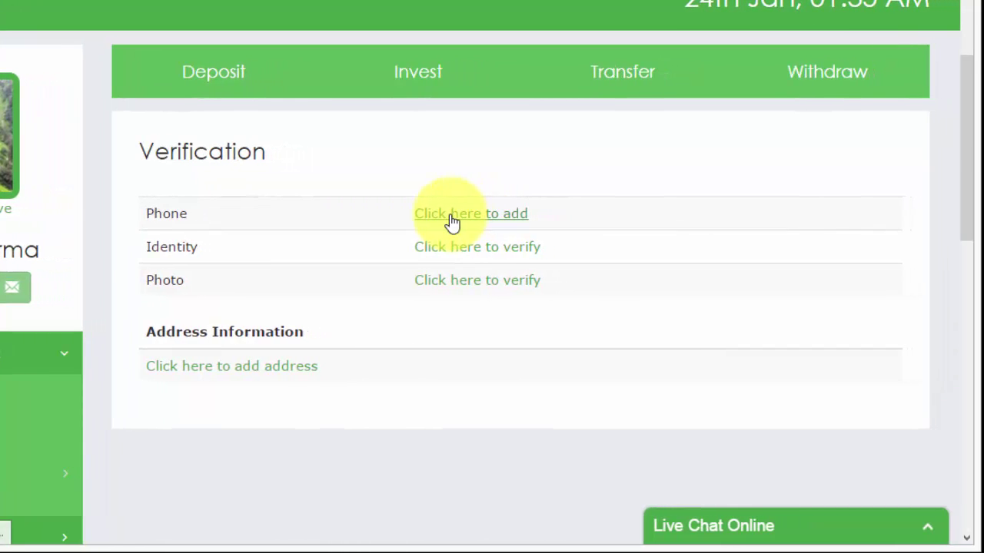
click(452, 215)
scroll(450, 222, down, 3)
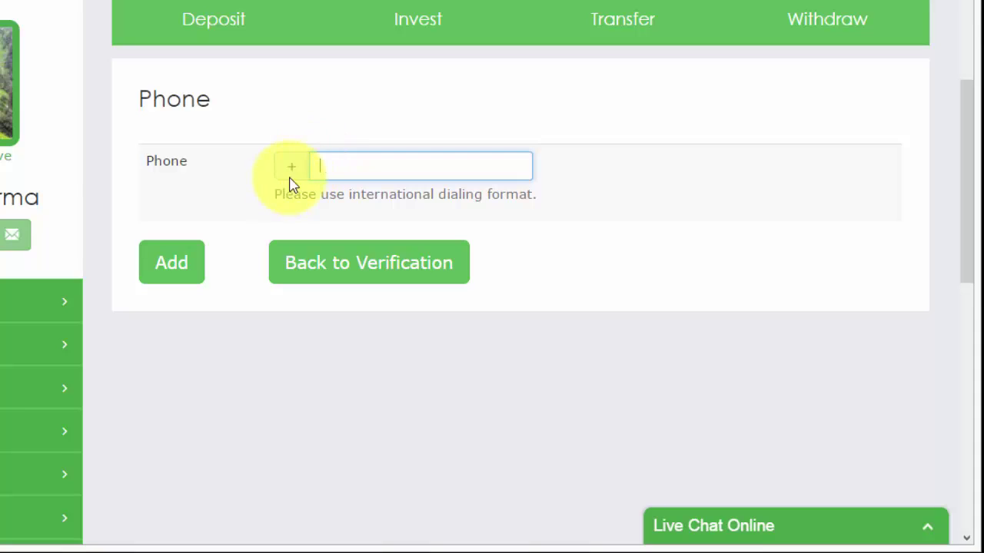
drag(268, 211, 545, 206)
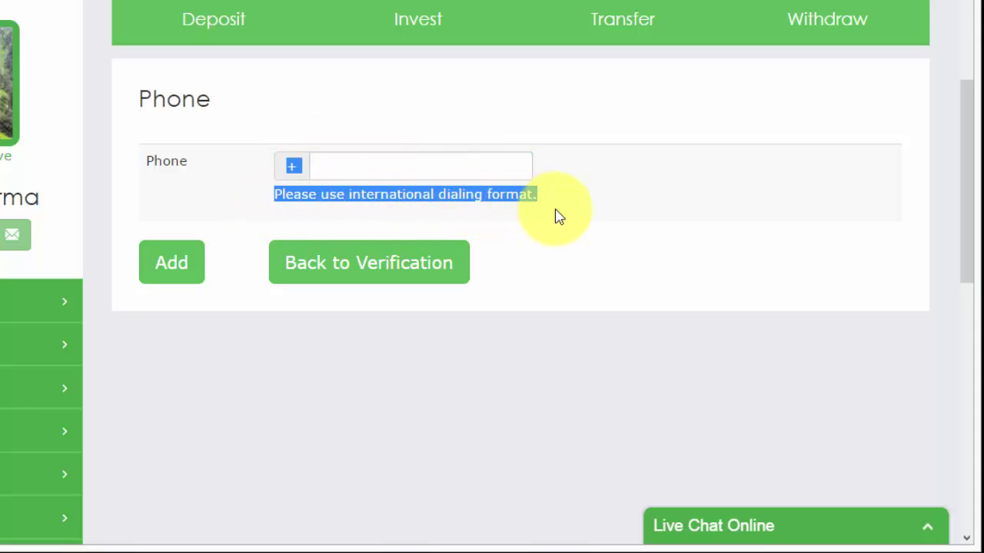
click(374, 167)
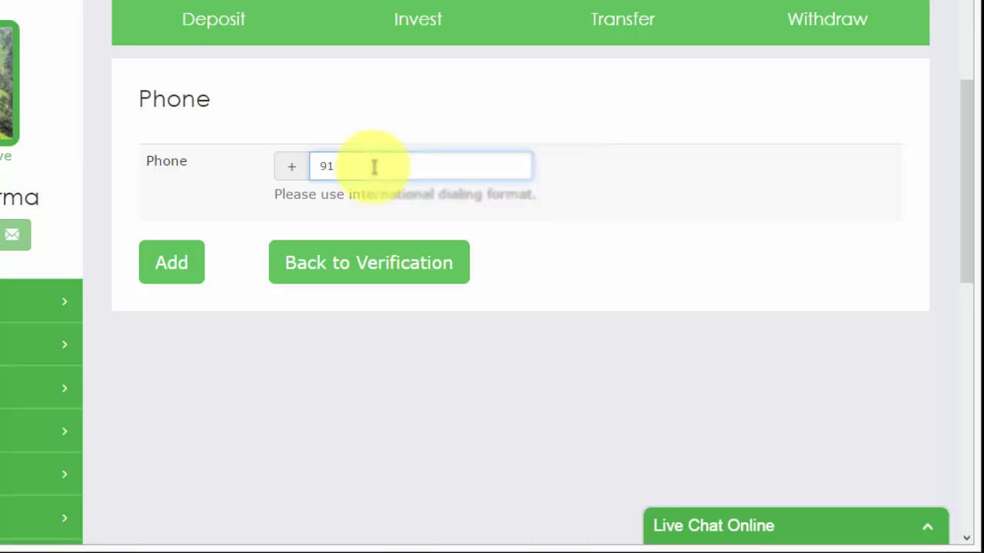
text(917832)
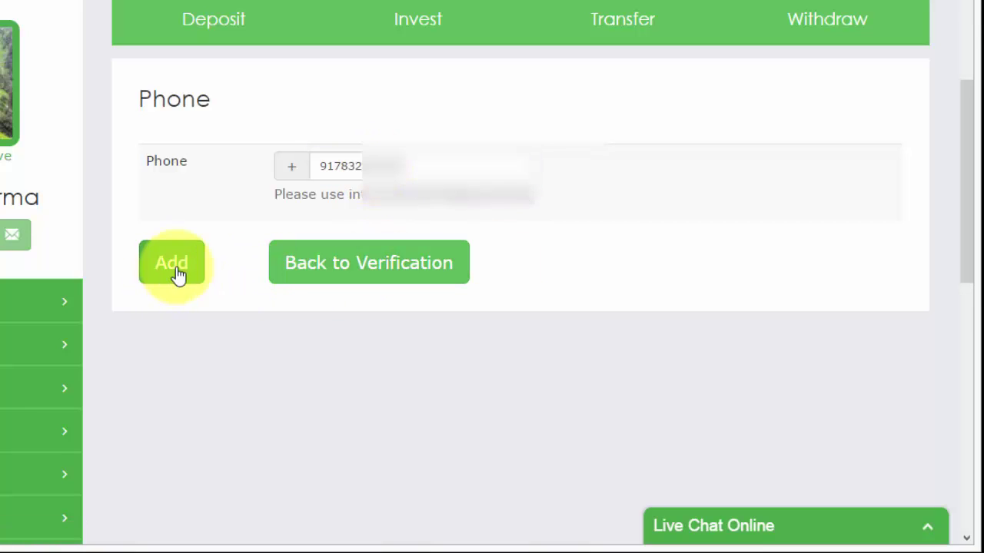
click(184, 269)
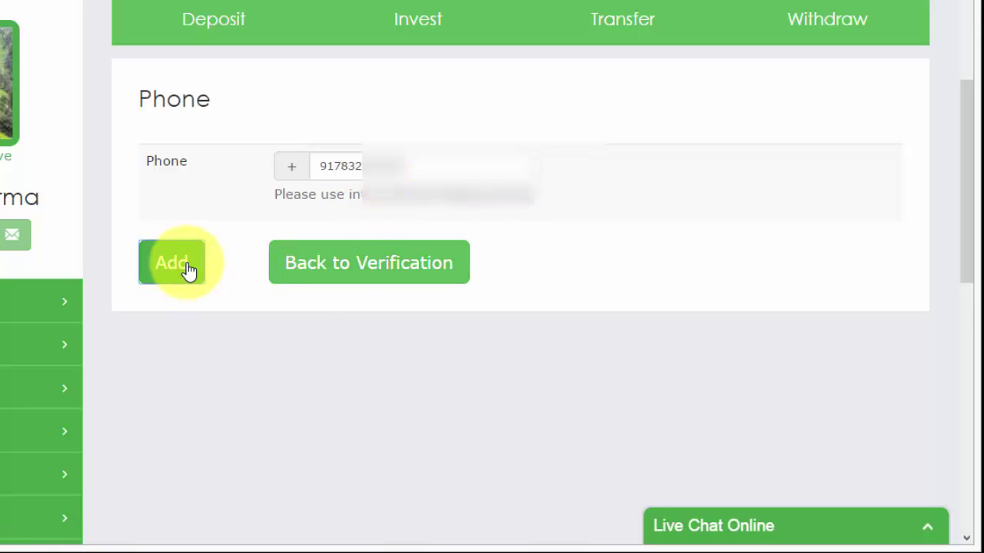
Open the verification overview showing the phone as Unverified.
scroll(435, 362, down, 2)
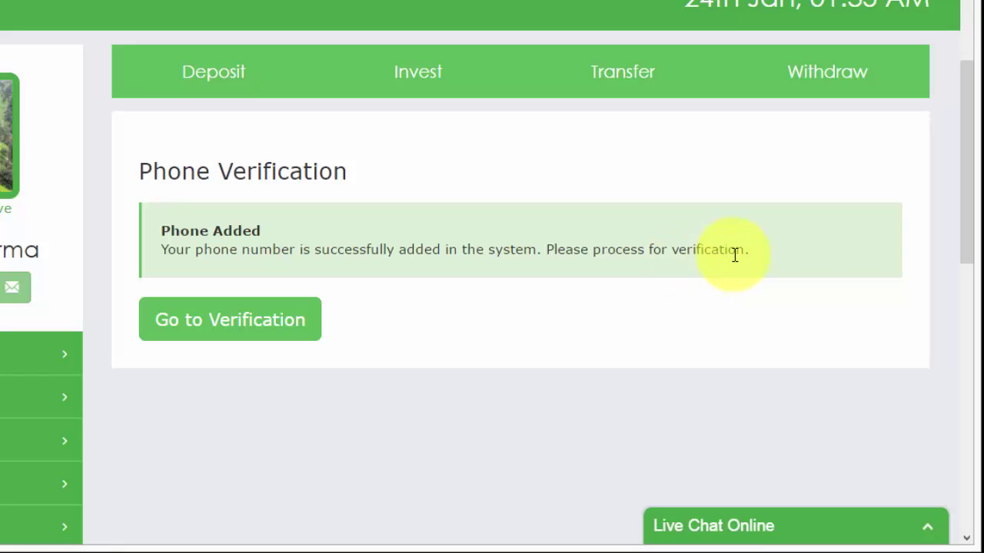
click(223, 339)
scroll(377, 310, down, 2)
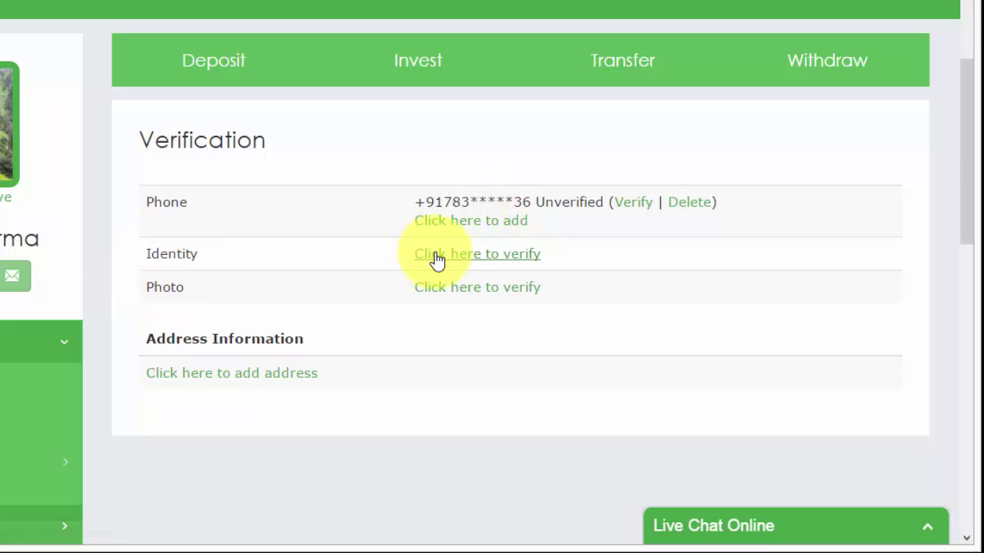
Open the identity verification form and read its upload instructions.
click(484, 257)
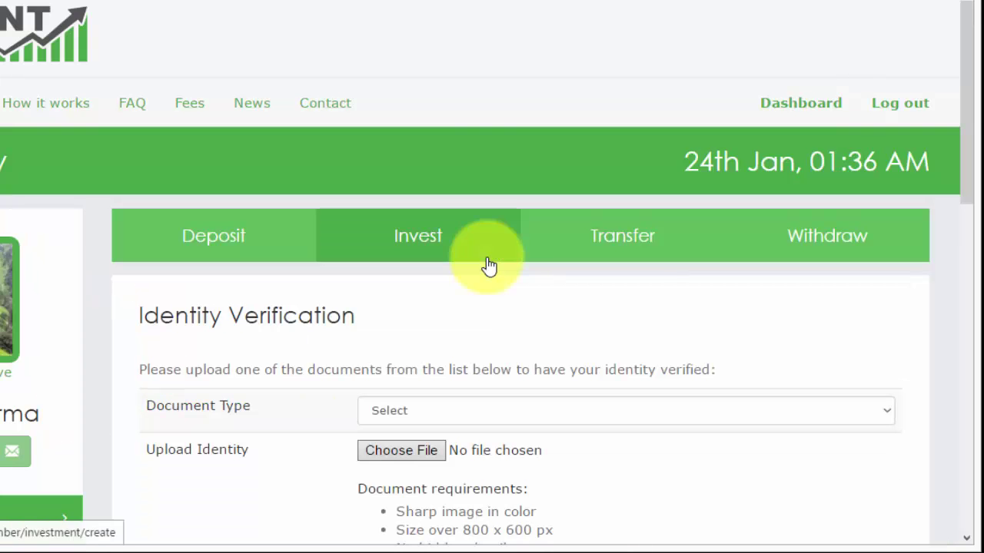
scroll(374, 300, down, 2)
scroll(303, 259, down, 1)
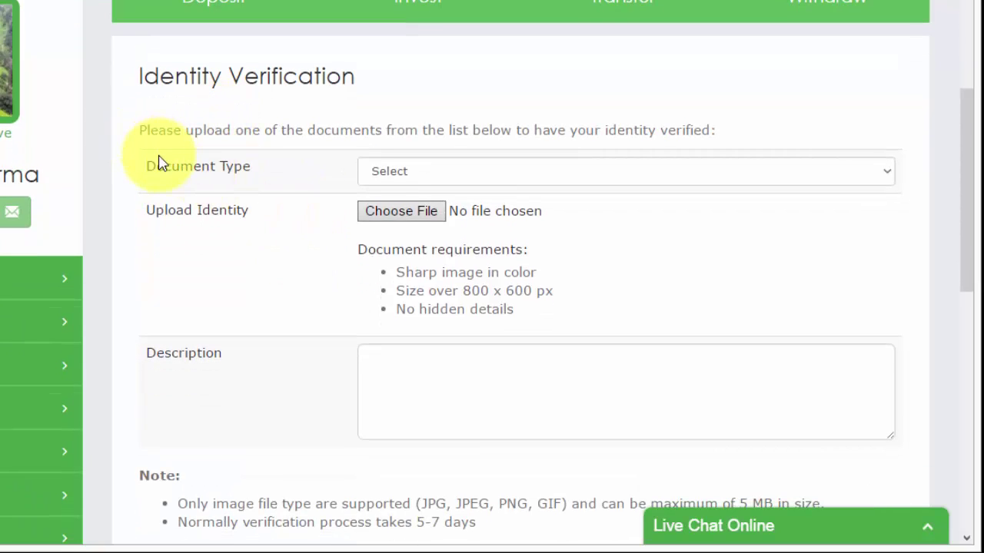
drag(175, 130, 714, 128)
click(465, 128)
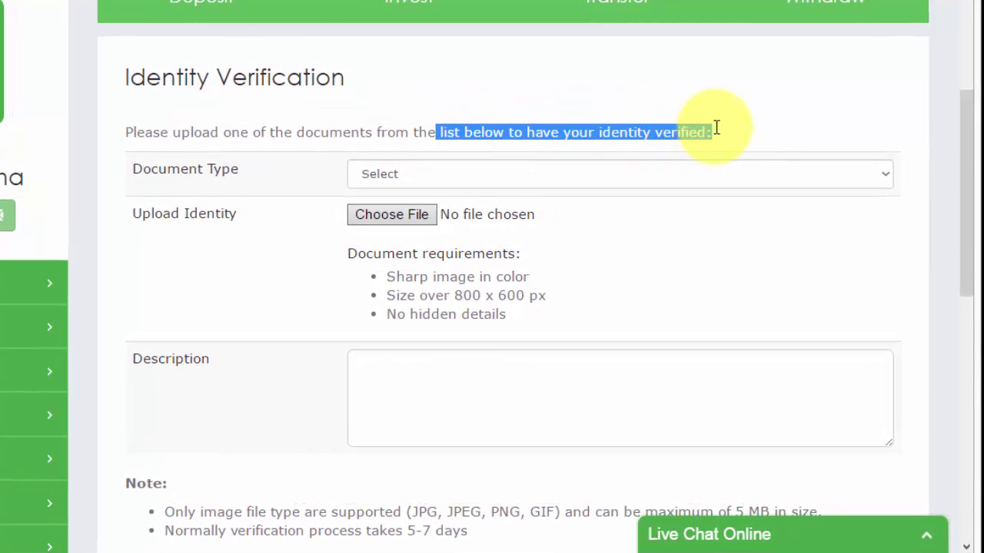
click(715, 129)
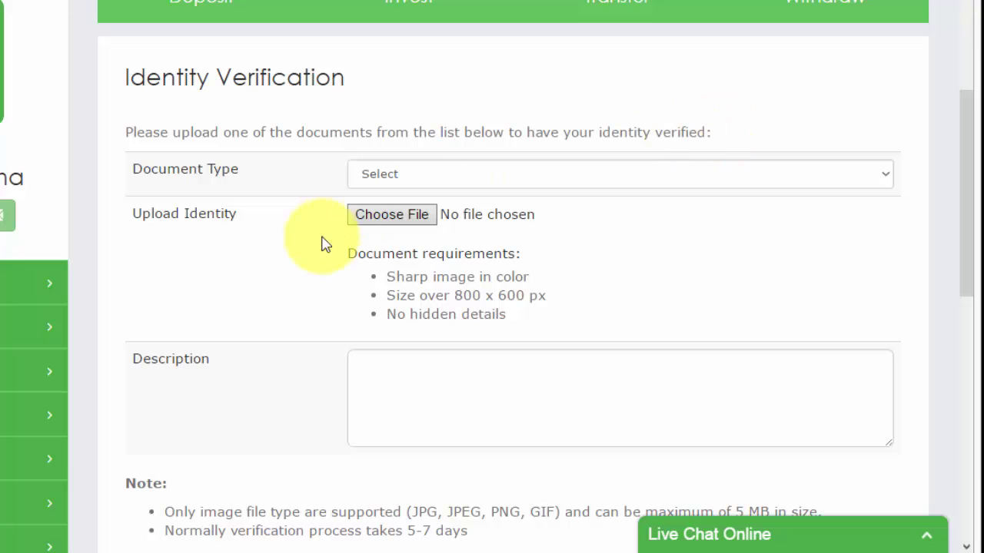
Choose TAX ID as the document type and review its 800 x 600 px, sharp-color requirements.
click(390, 181)
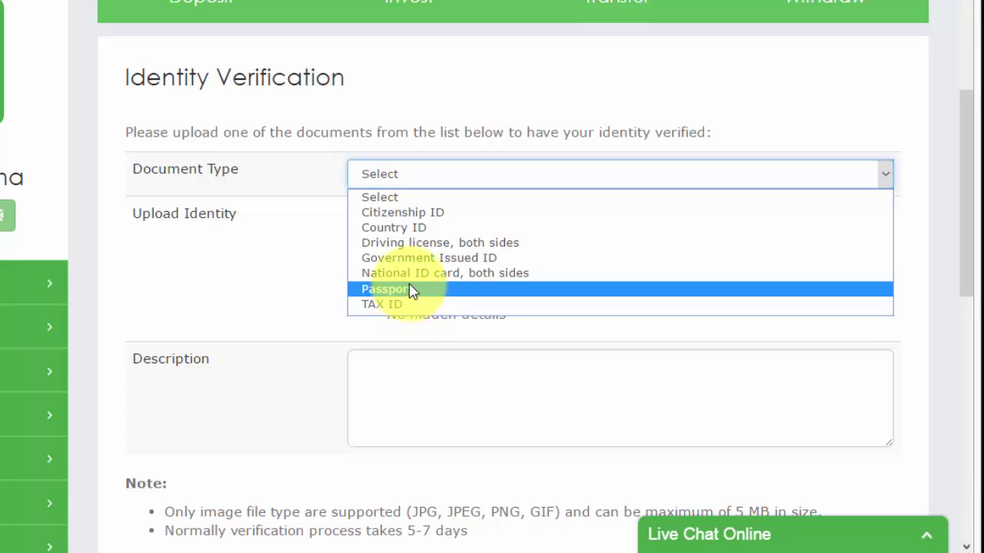
click(416, 307)
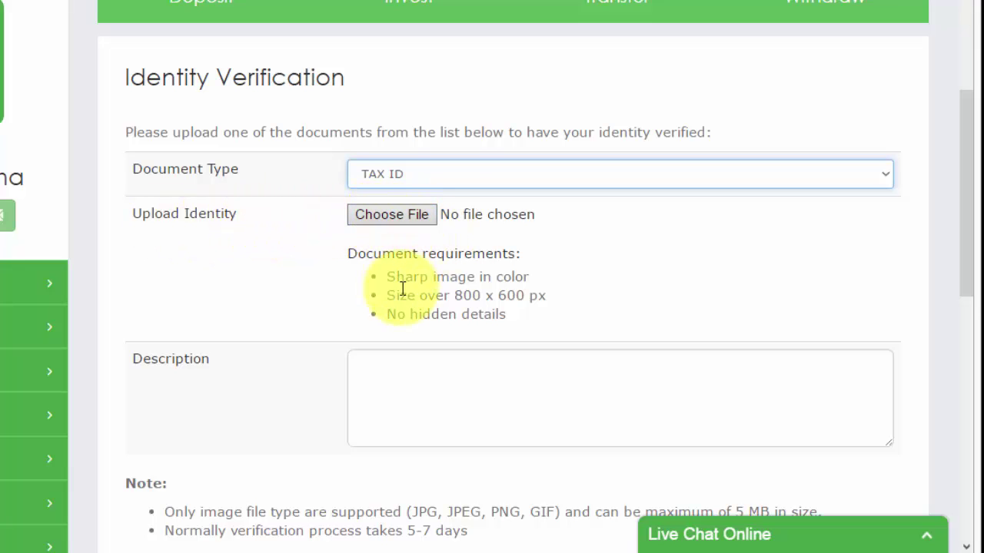
drag(353, 256, 523, 256)
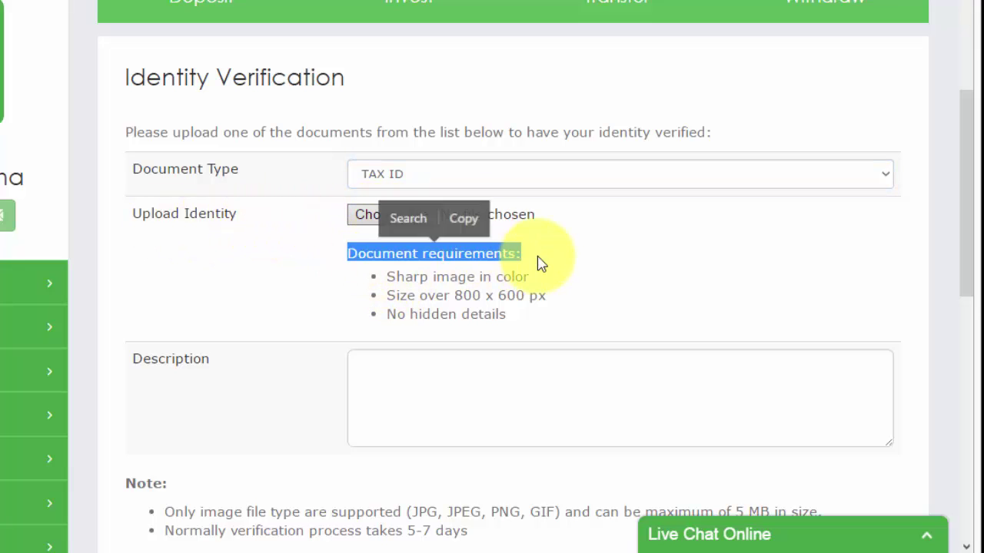
click(397, 283)
drag(391, 296, 530, 296)
click(575, 301)
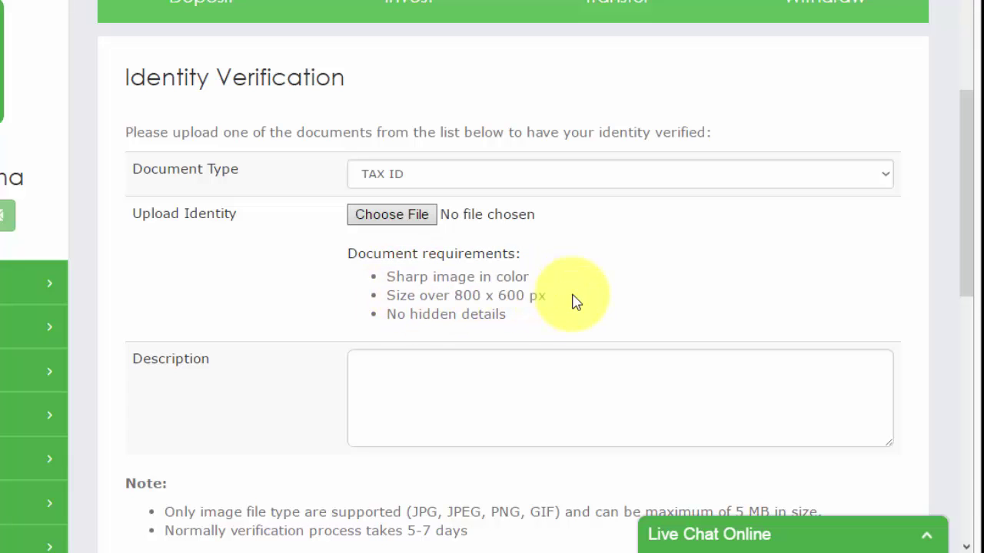
drag(386, 315, 552, 317)
click(551, 317)
drag(394, 277, 549, 275)
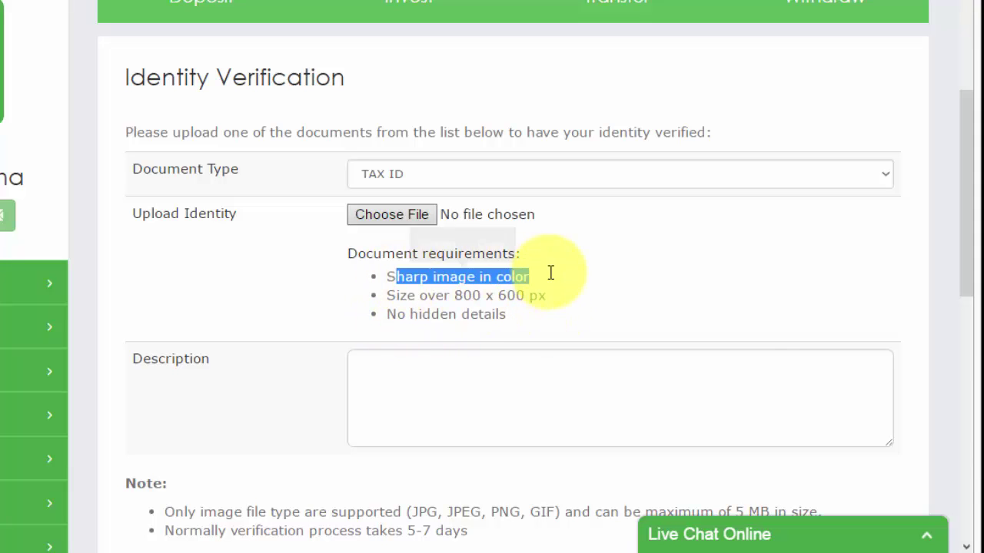
click(549, 274)
Attach the image file P_20141029_152243.jpg.
click(372, 223)
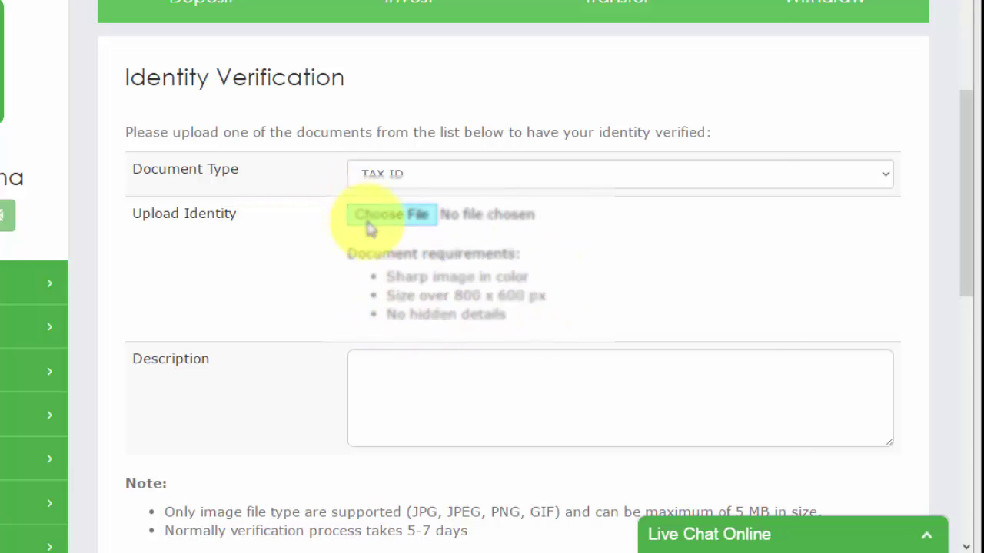
click(230, 227)
key(Return)
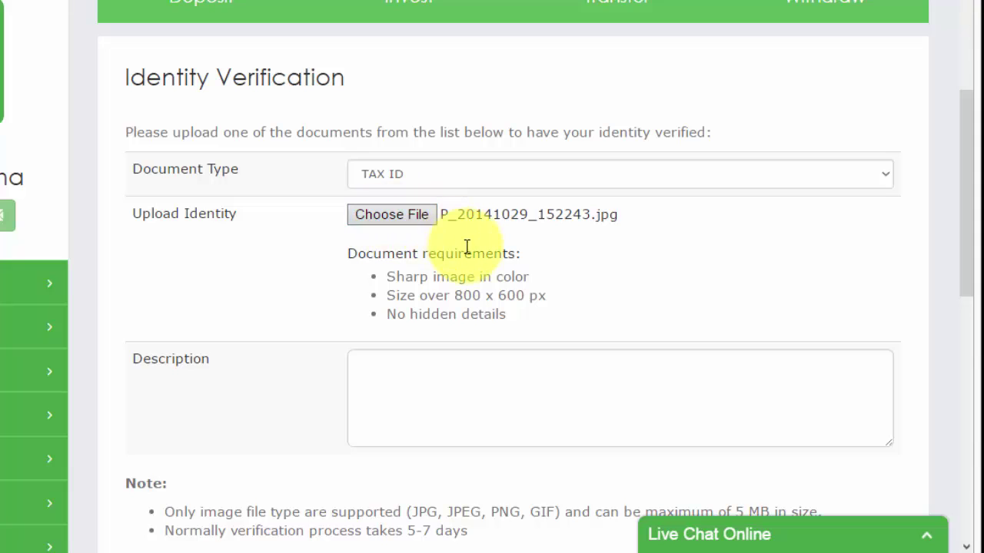
scroll(466, 246, down, 3)
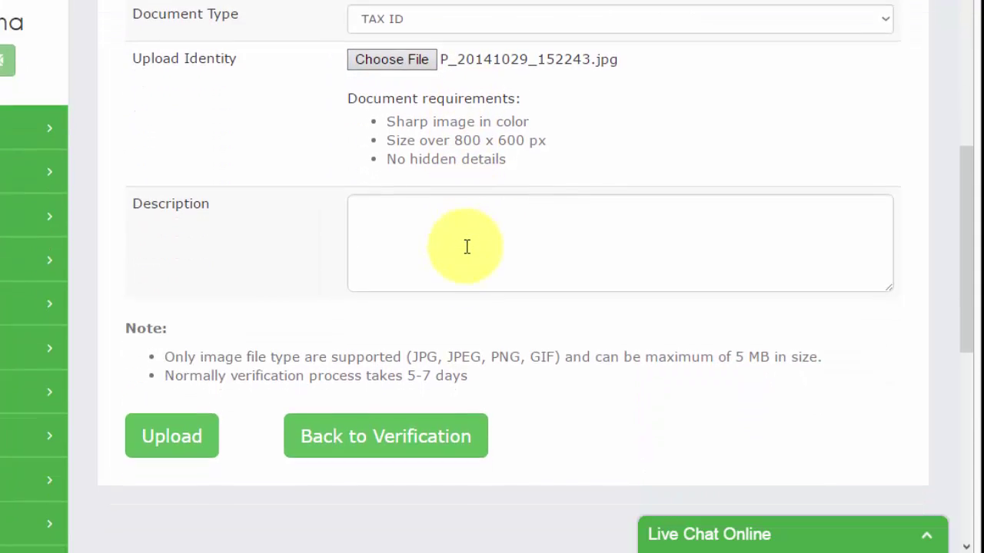
Describe the document as 'Pan card.' and upload it for review.
click(409, 193)
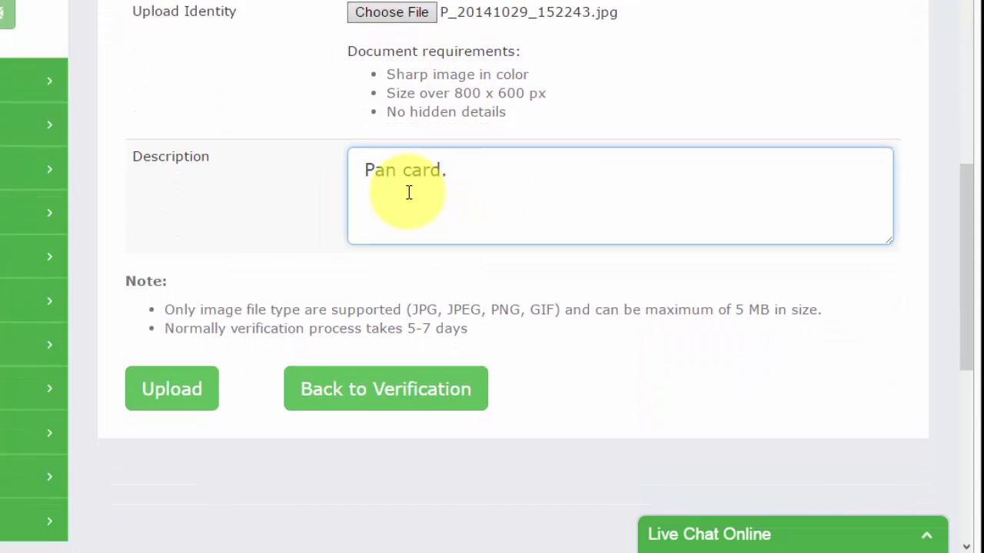
scroll(585, 248, up, 3)
scroll(585, 249, down, 1)
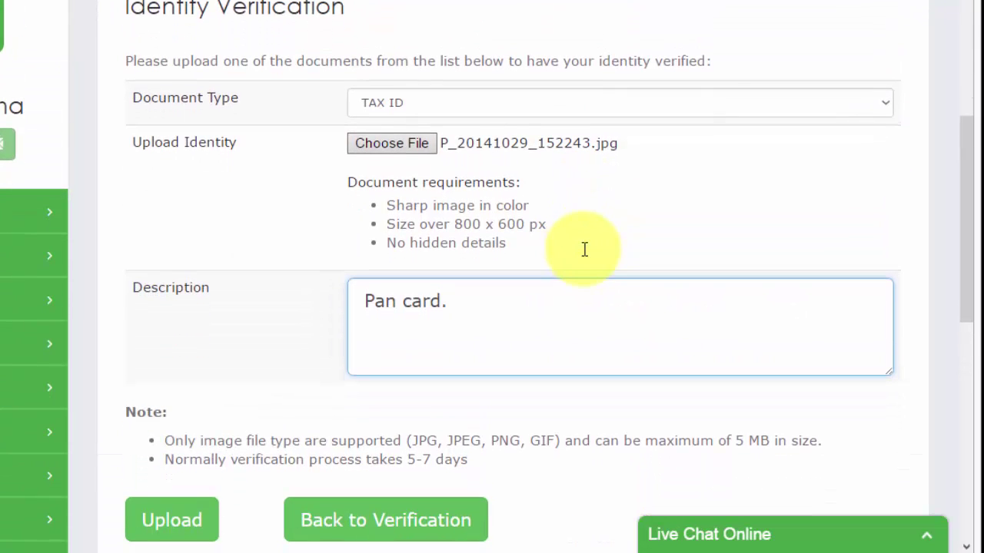
scroll(584, 248, down, 2)
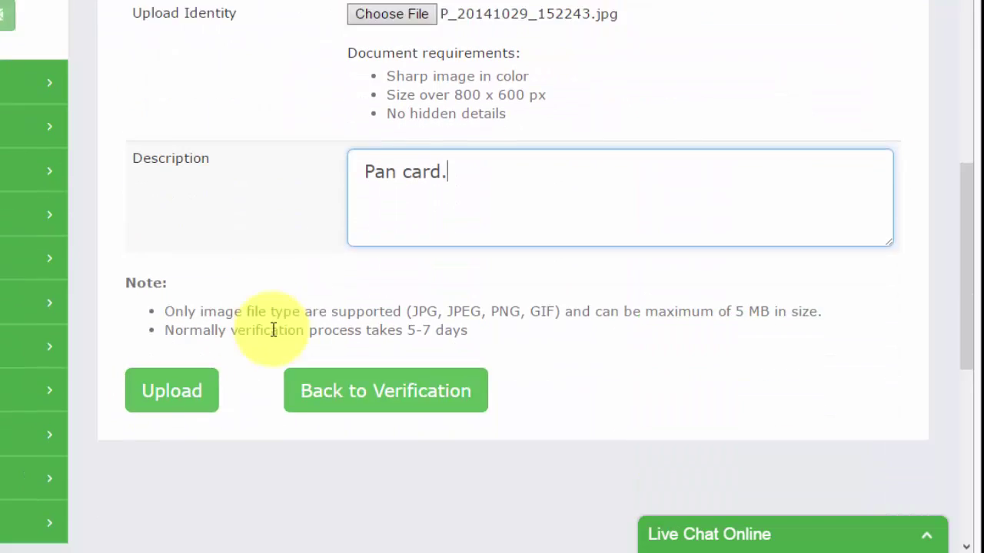
scroll(273, 330, down, 1)
click(192, 358)
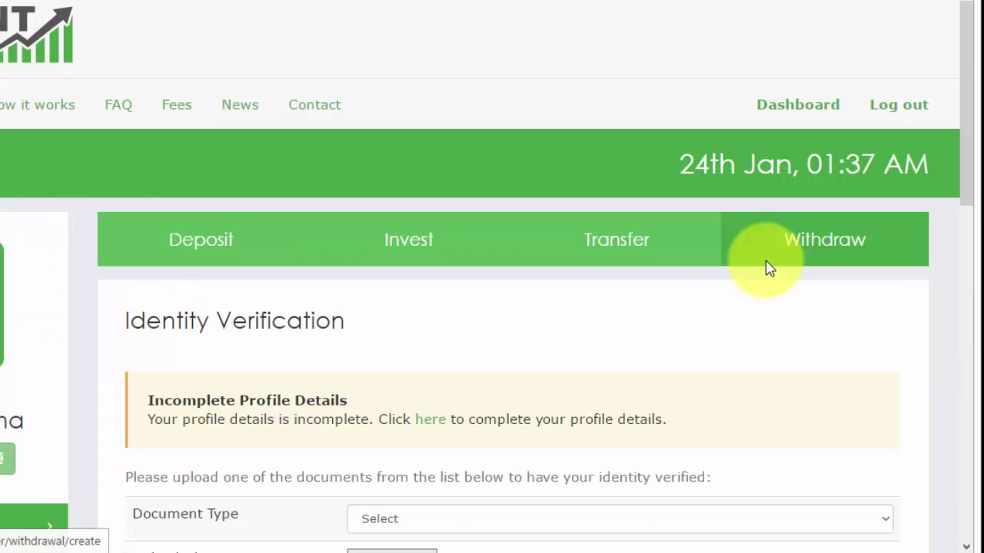
Follow the 'here' link in the Incomplete Profile Details notice to the Profile page.
scroll(402, 373, down, 3)
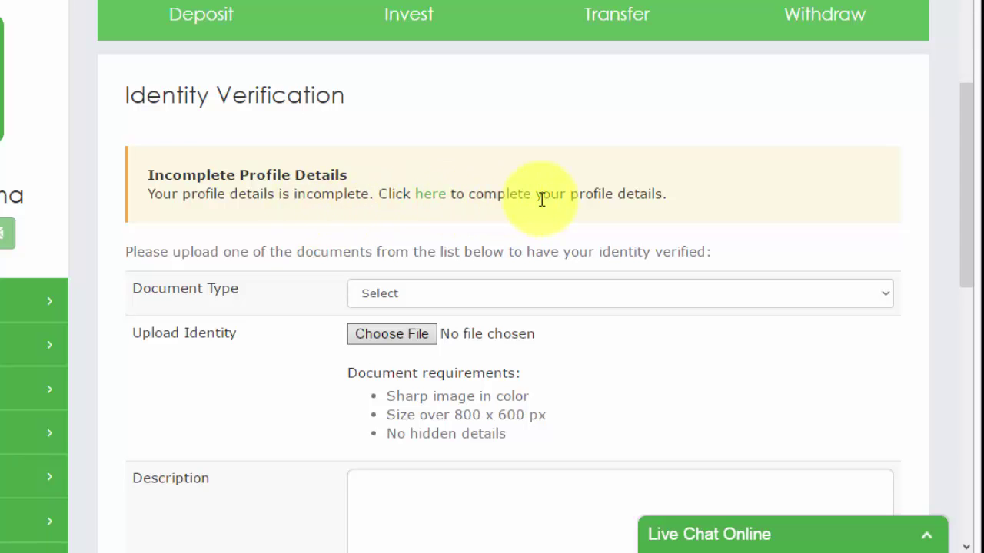
scroll(424, 209, down, 4)
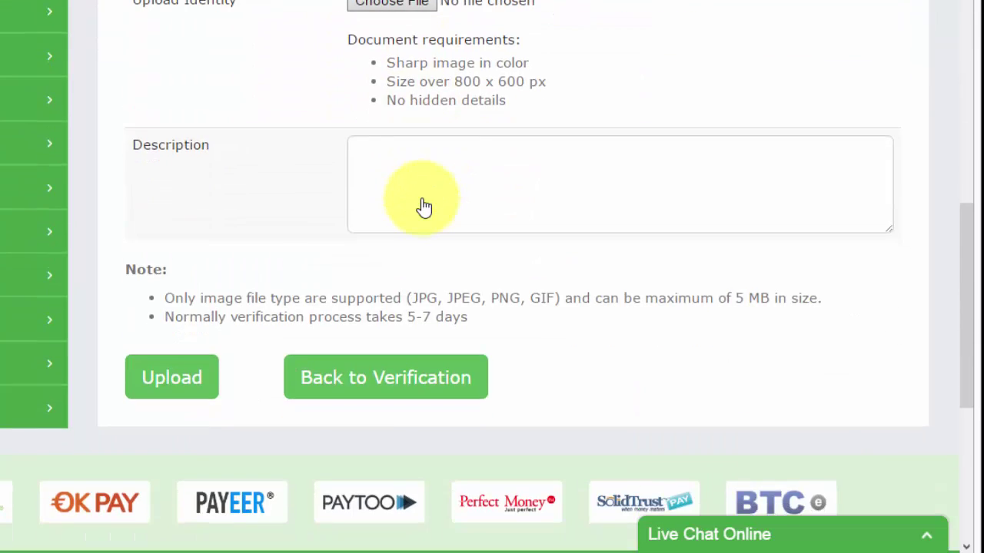
scroll(424, 209, up, 3)
scroll(424, 209, up, 1)
click(431, 176)
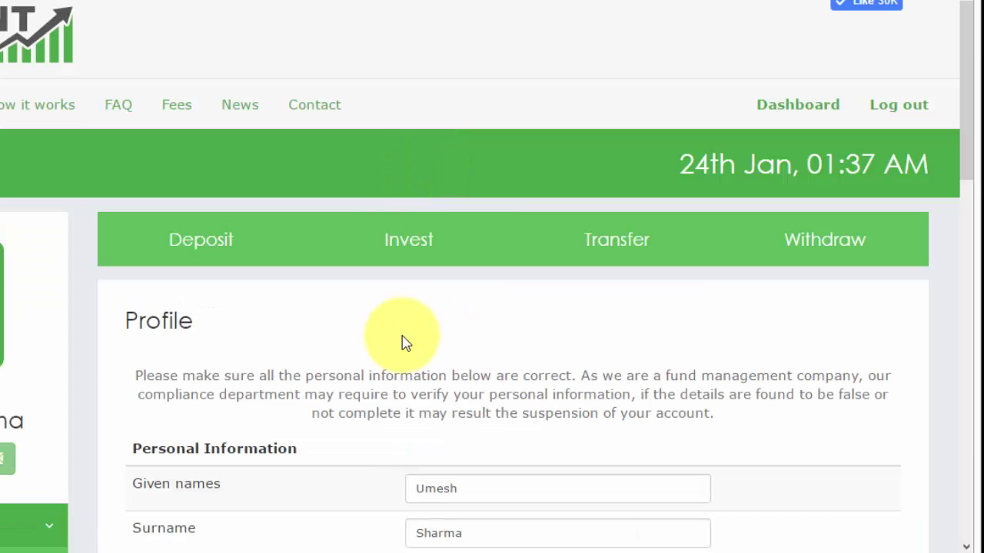
Set gender to Male in the profile's Personal Information section.
scroll(404, 340, down, 2)
scroll(283, 218, down, 1)
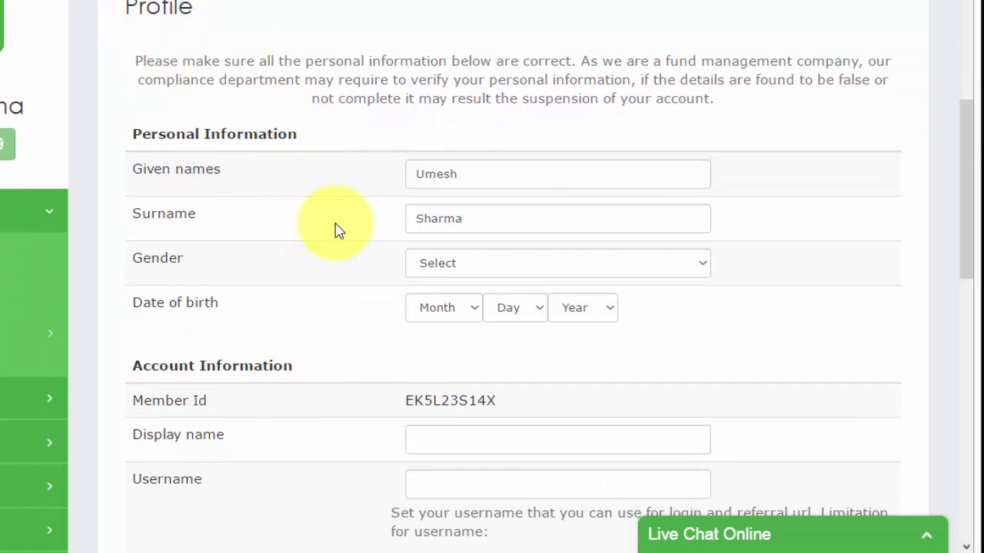
scroll(336, 229, up, 1)
scroll(336, 228, down, 1)
click(451, 159)
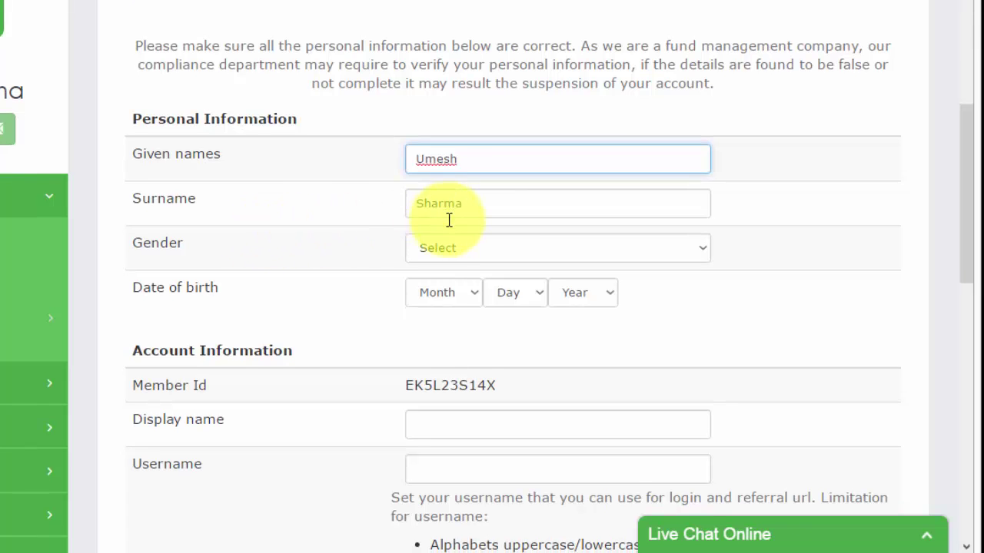
scroll(448, 220, down, 1)
click(475, 161)
click(475, 202)
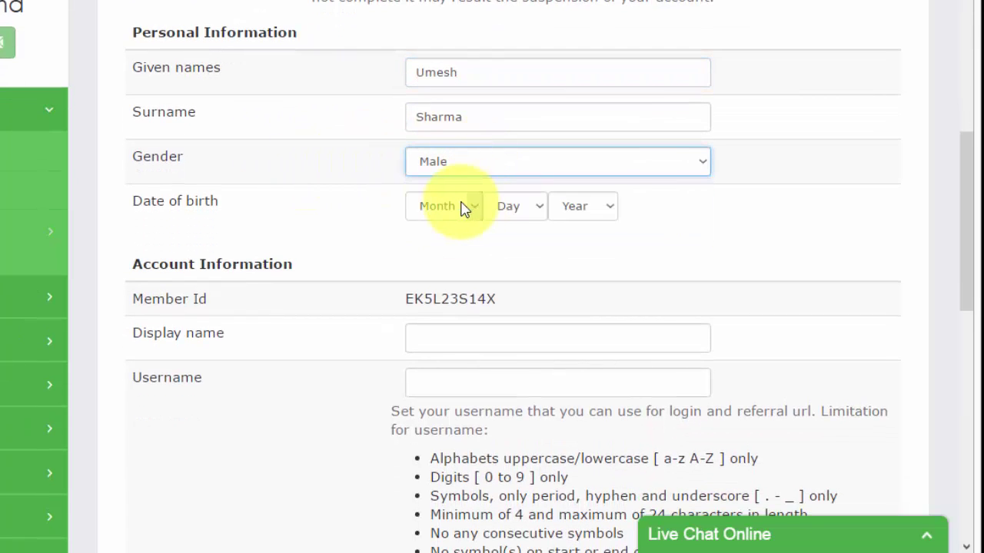
click(470, 210)
click(438, 398)
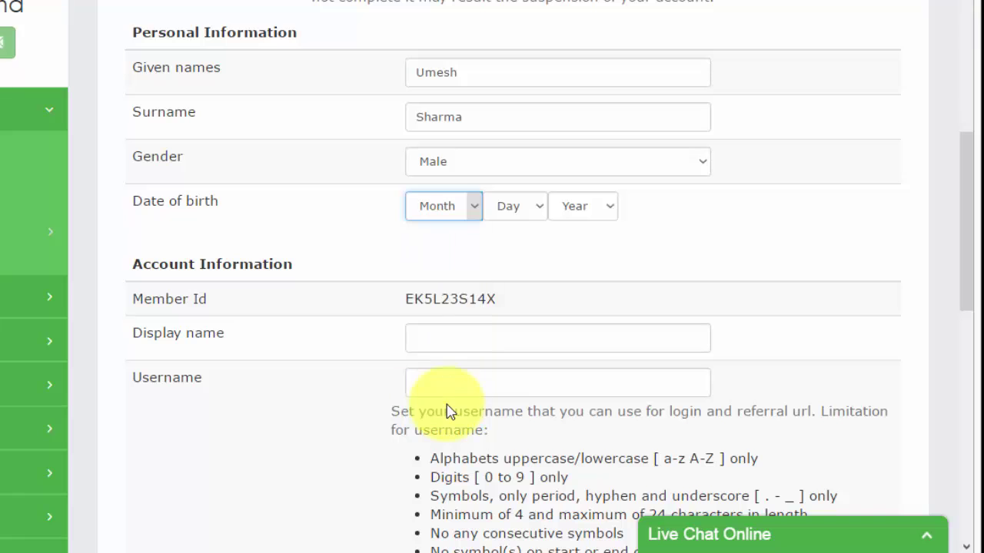
click(533, 215)
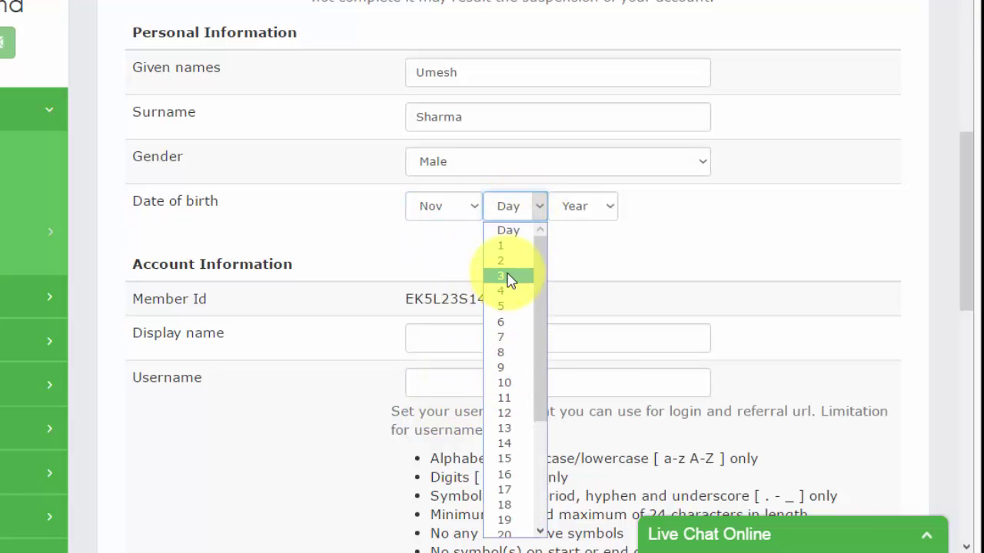
click(508, 306)
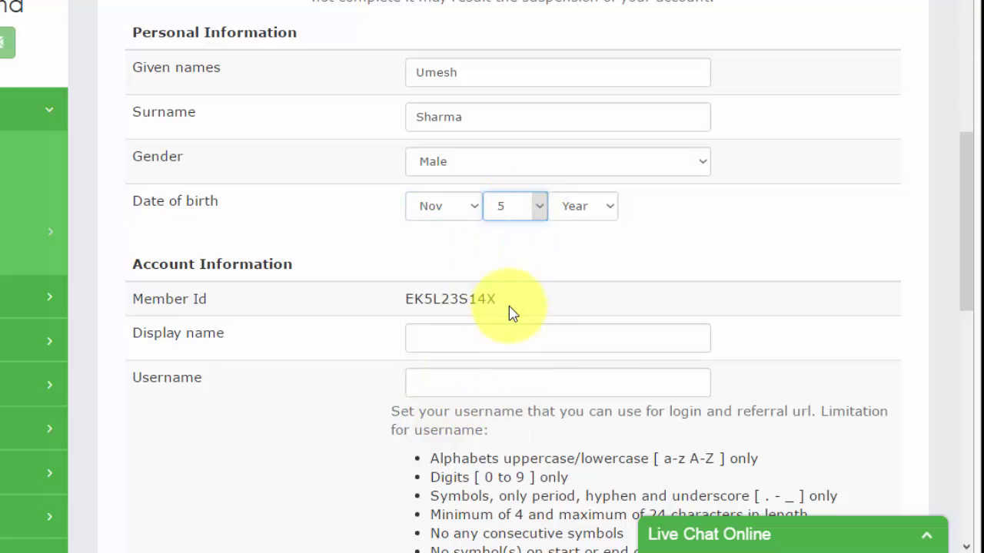
click(605, 208)
scroll(582, 374, down, 7)
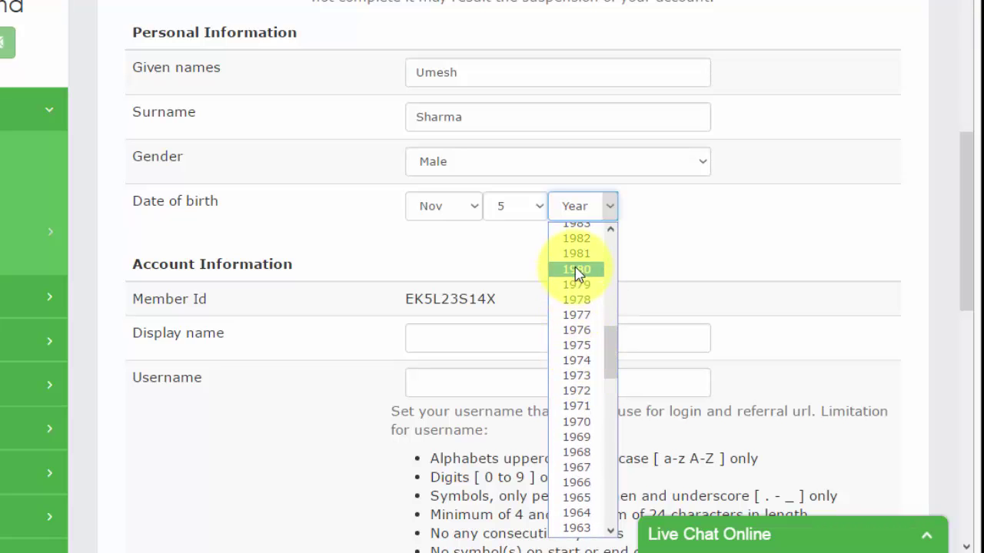
scroll(580, 264, up, 3)
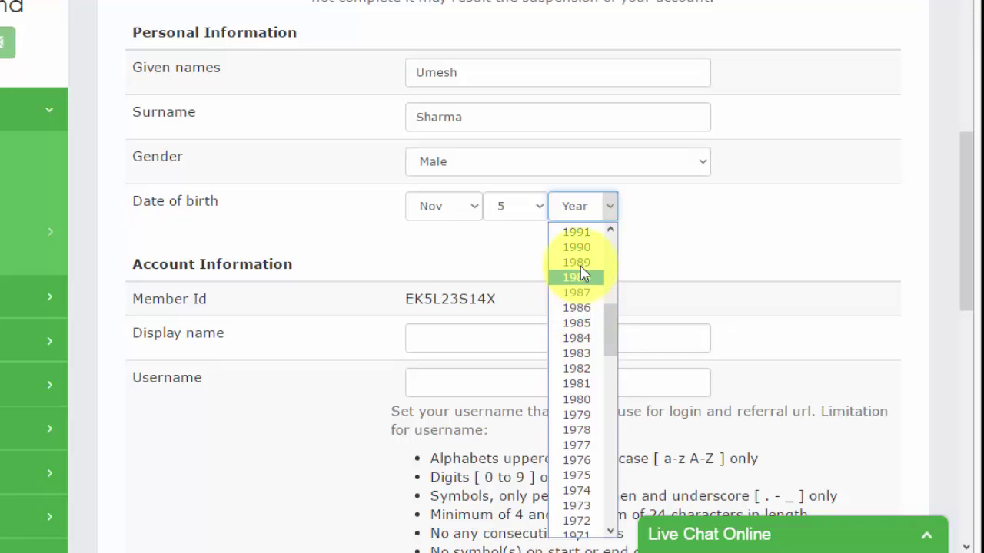
click(580, 263)
scroll(500, 259, down, 2)
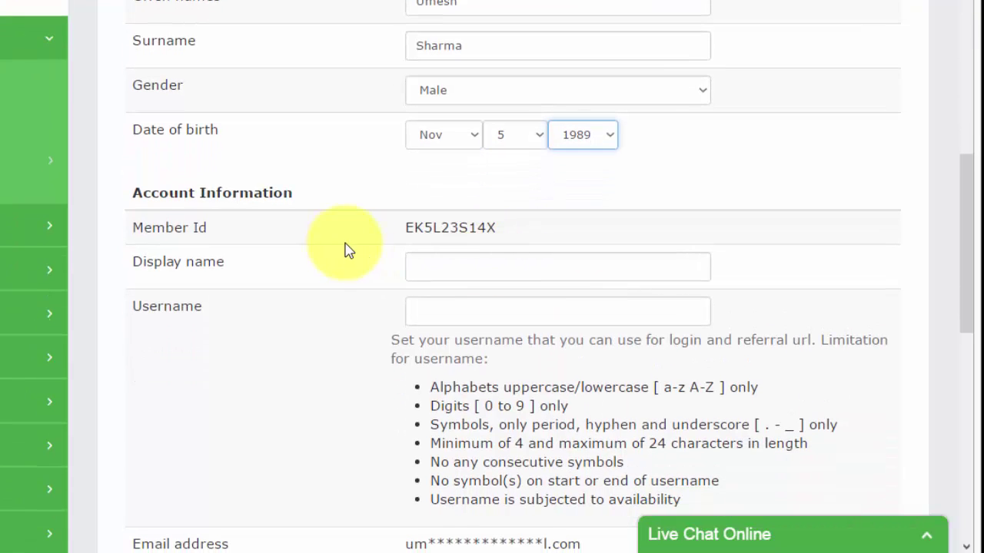
scroll(358, 277, down, 1)
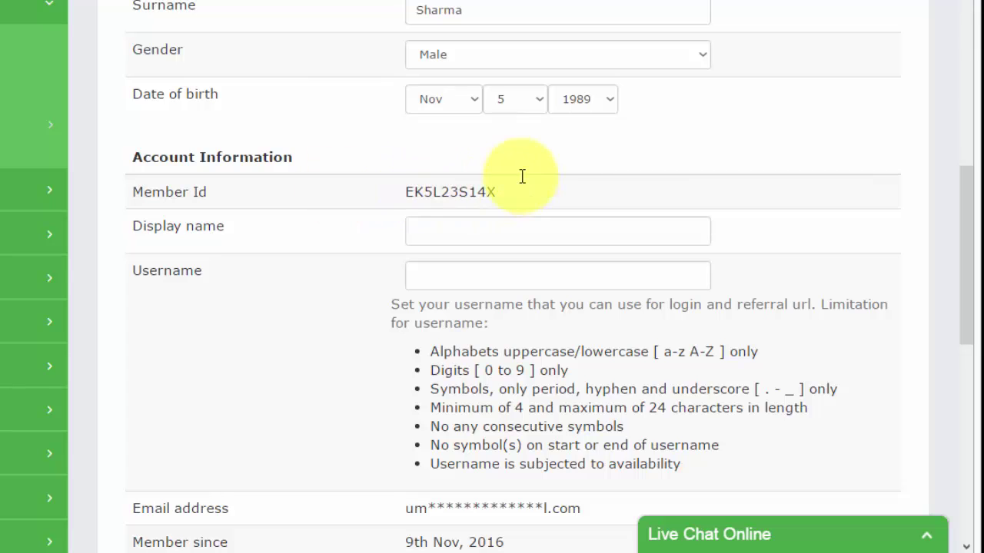
Enter a display name, leave the username blank, and save, getting the Empty Username error.
click(461, 237)
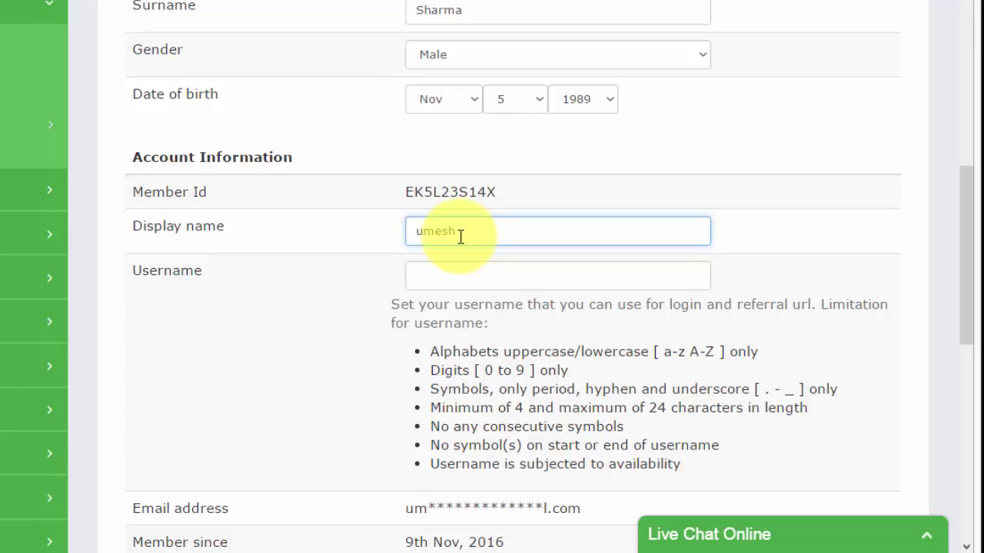
click(461, 270)
scroll(461, 270, down, 2)
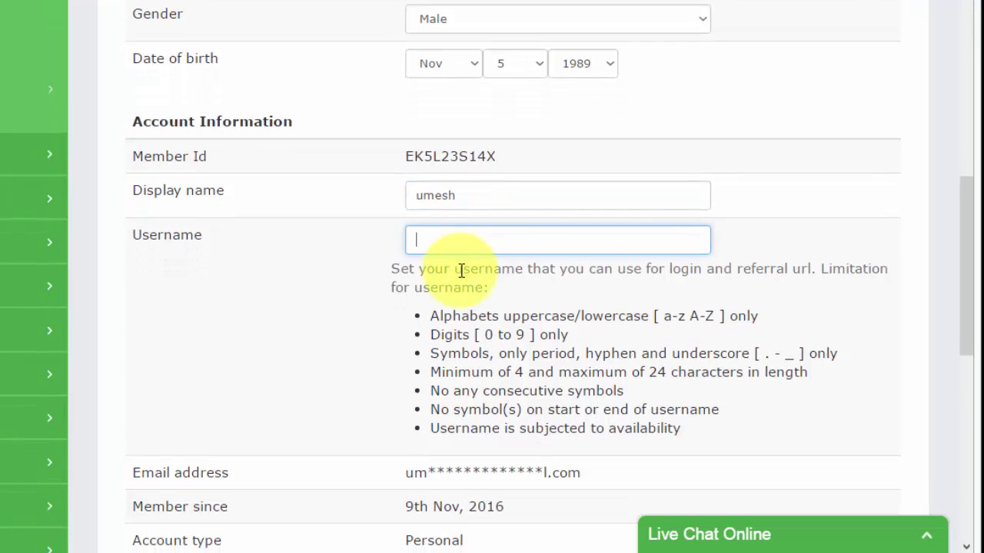
scroll(461, 271, up, 1)
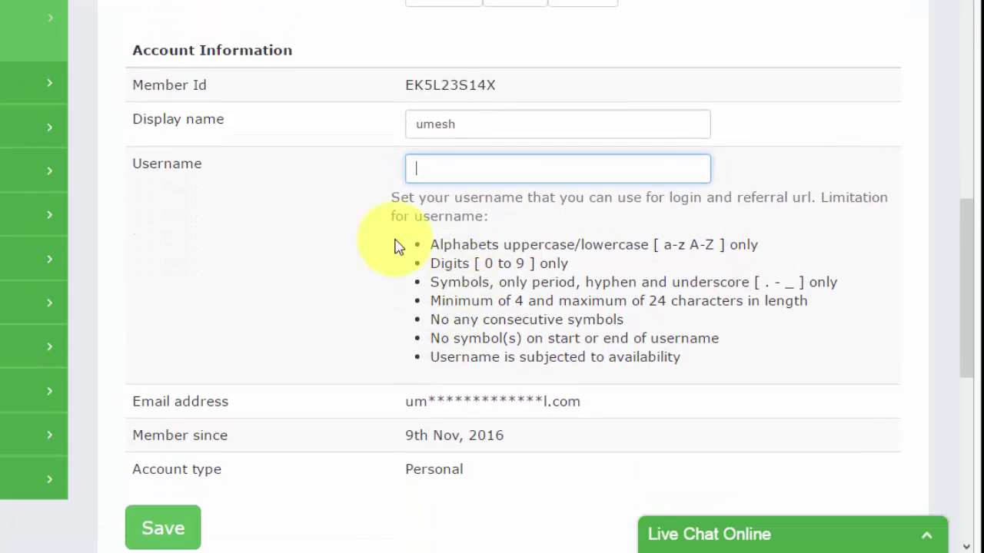
scroll(344, 219, down, 1)
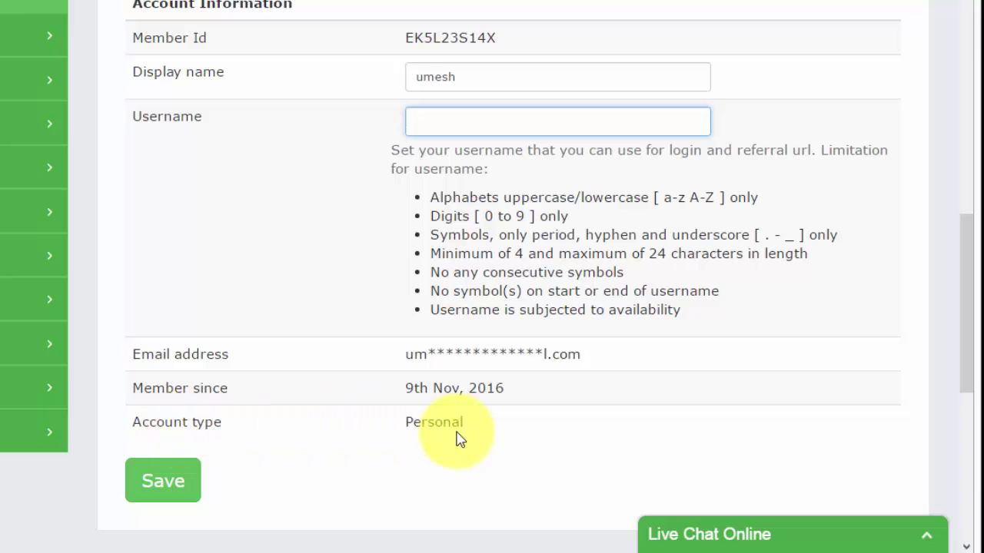
click(166, 487)
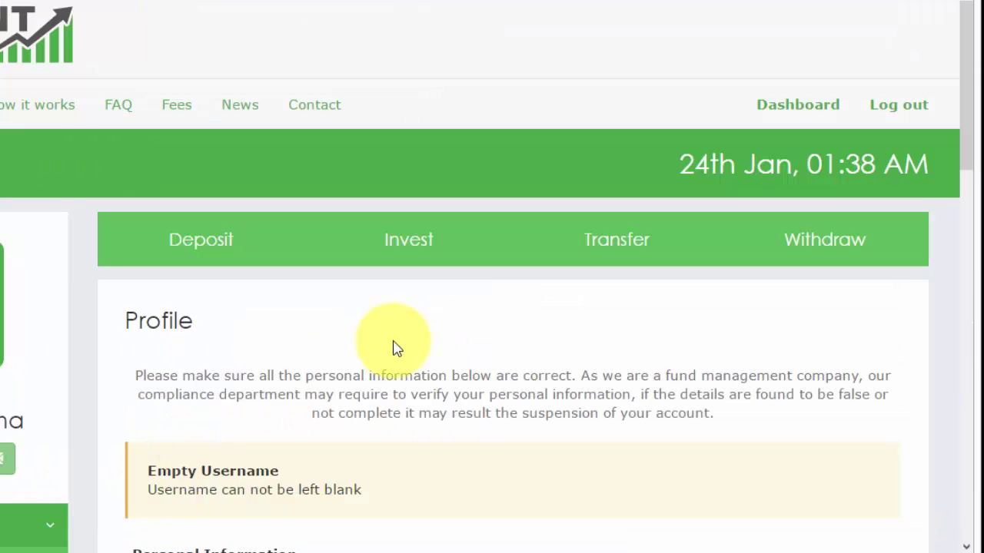
Enter a username and save, which is refused as already existing.
scroll(393, 348, down, 3)
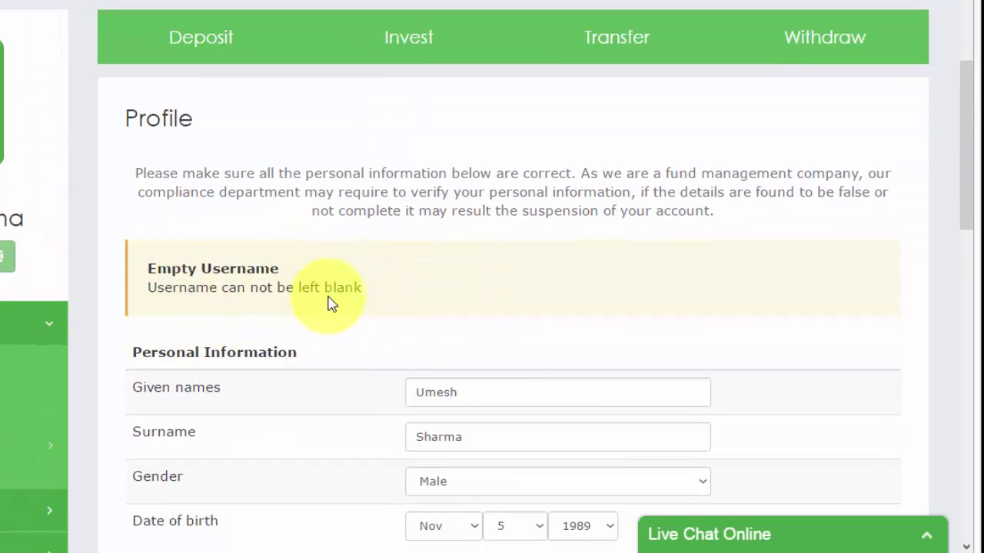
scroll(410, 298, down, 6)
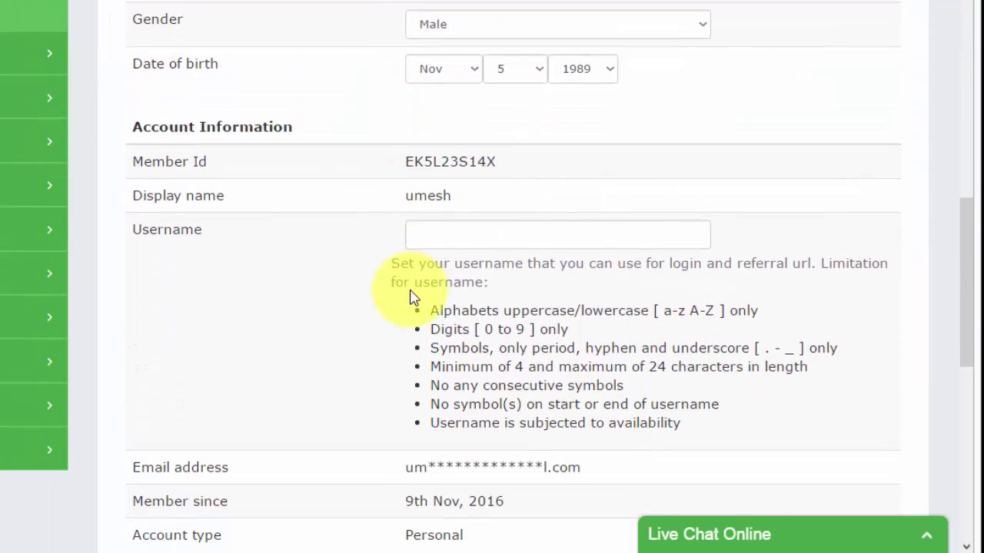
click(443, 231)
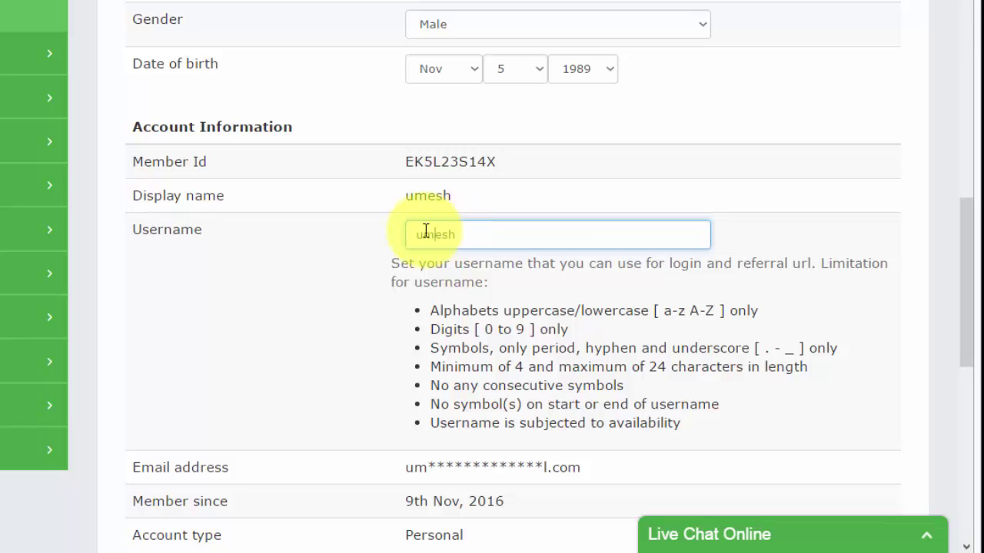
scroll(344, 376, down, 3)
click(155, 348)
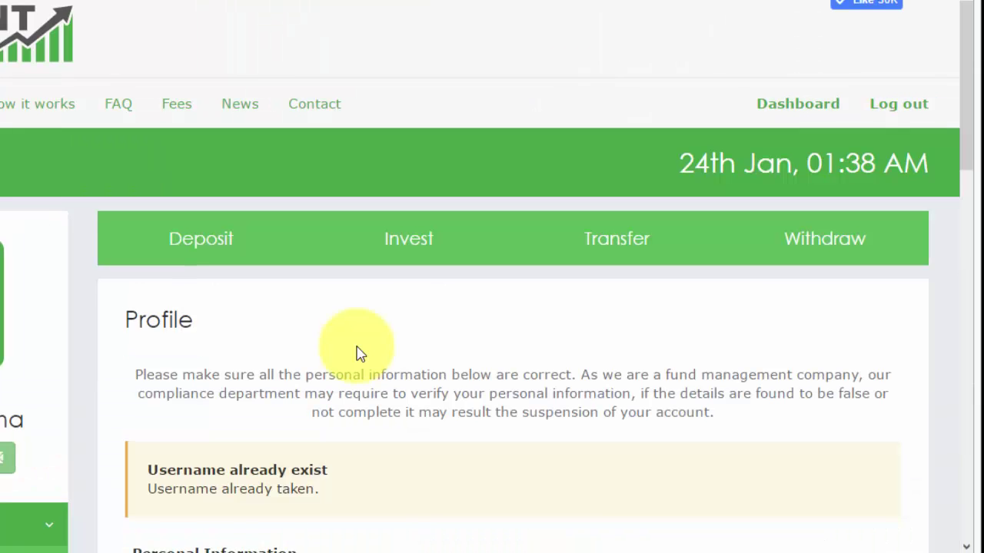
Enter a different username and save the profile again without error.
scroll(359, 353, down, 4)
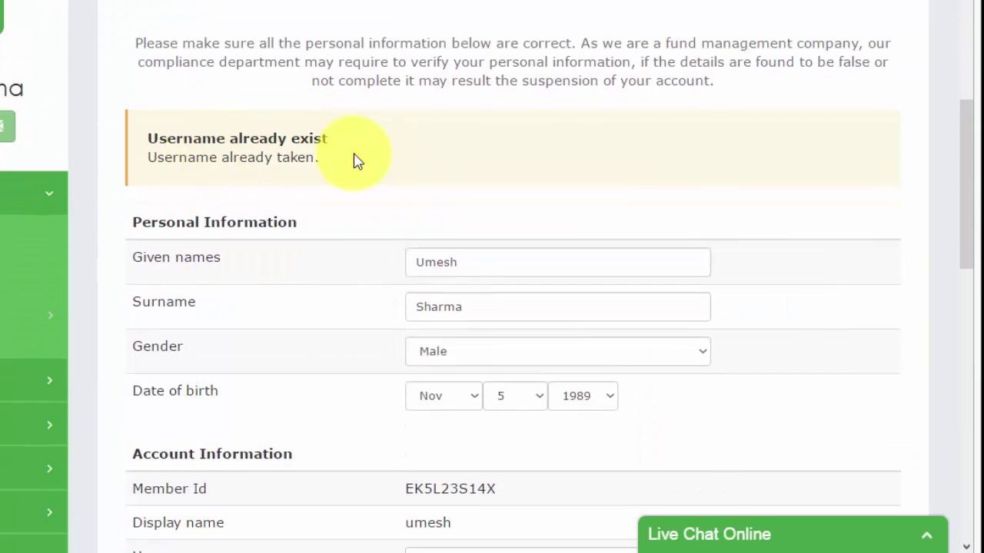
scroll(361, 161, down, 3)
text(u)
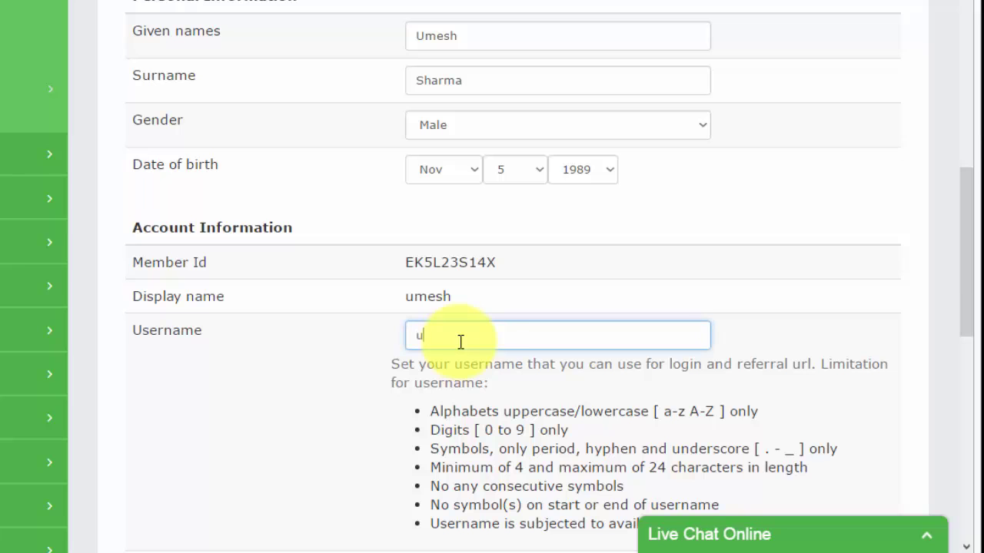
text(mesh1)
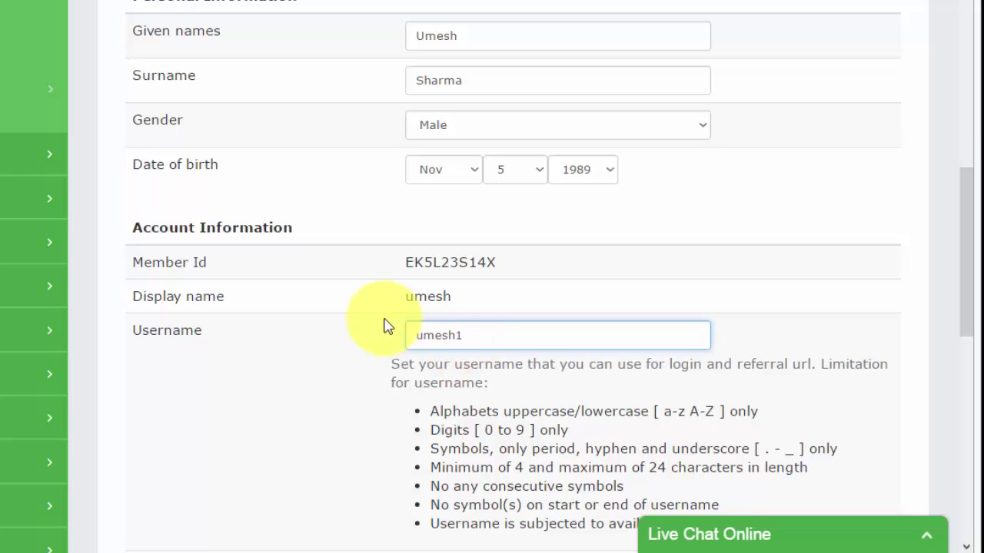
scroll(359, 311, down, 2)
scroll(341, 245, down, 4)
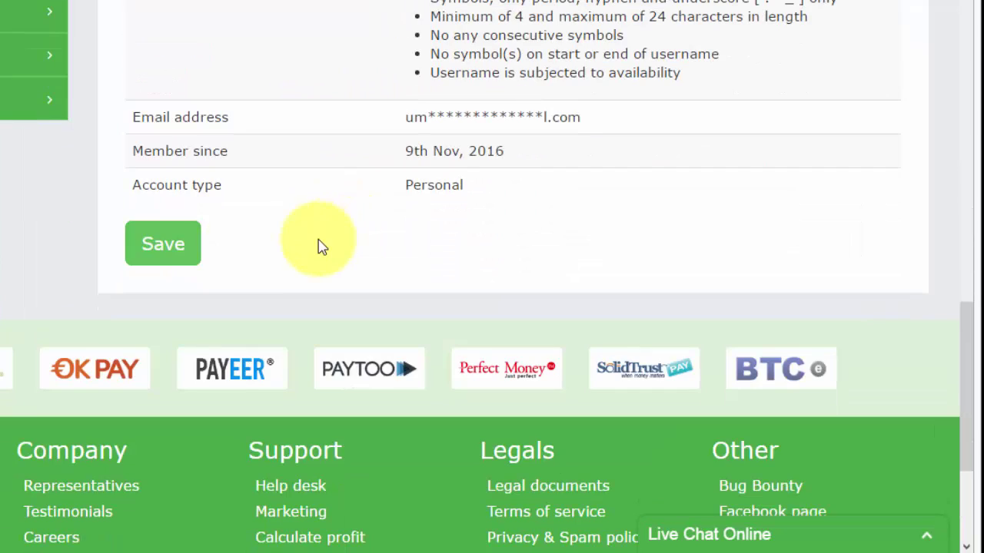
click(164, 246)
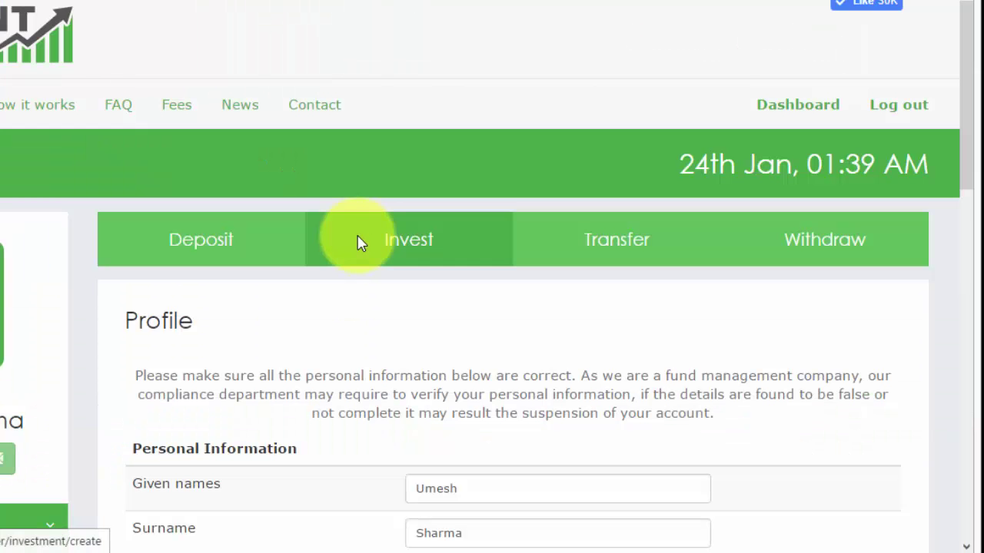
scroll(358, 244, down, 3)
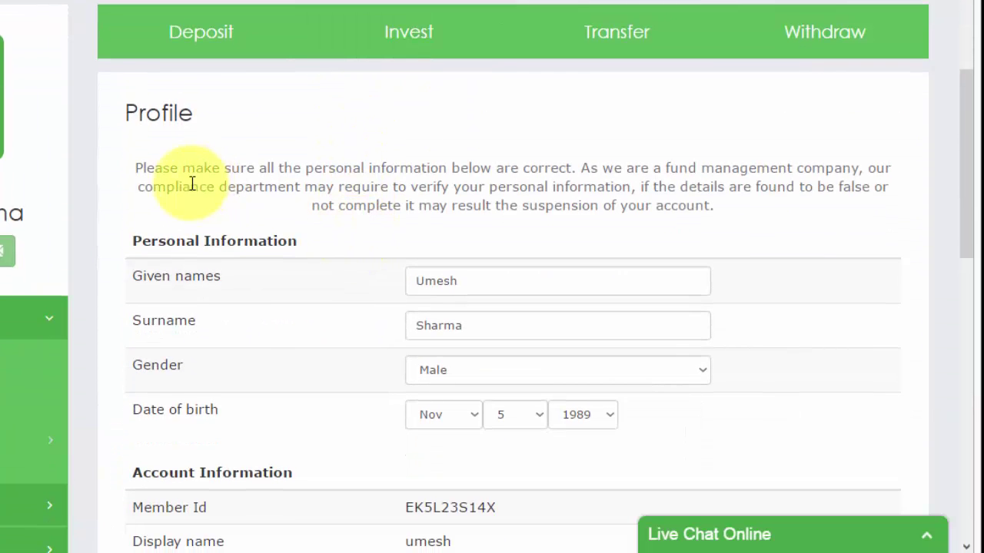
scroll(421, 164, down, 4)
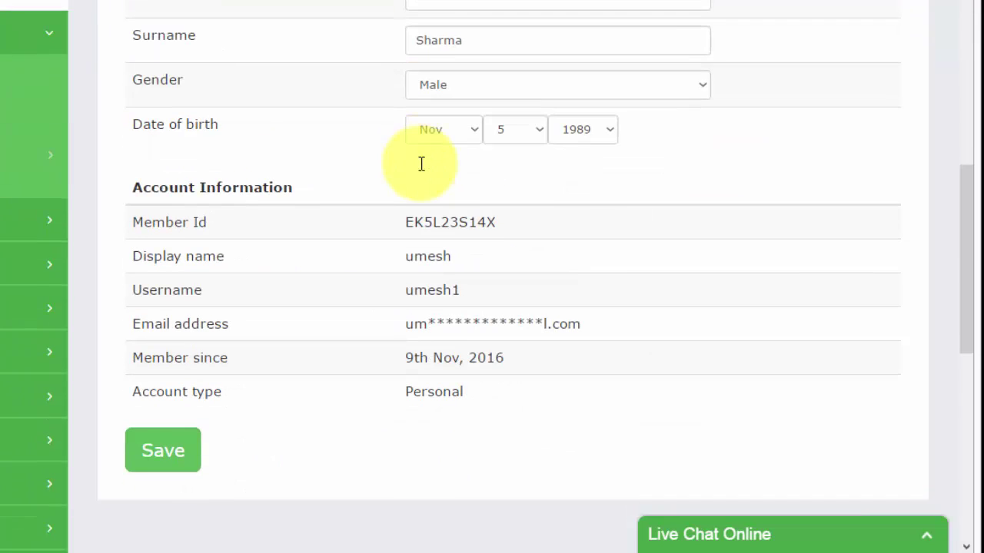
scroll(421, 164, up, 6)
scroll(417, 164, down, 2)
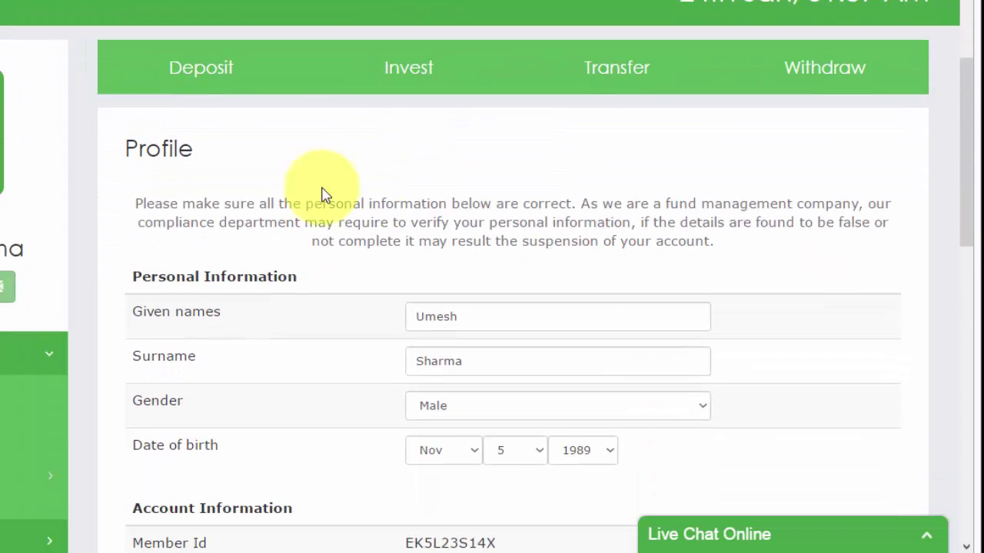
drag(195, 204, 865, 206)
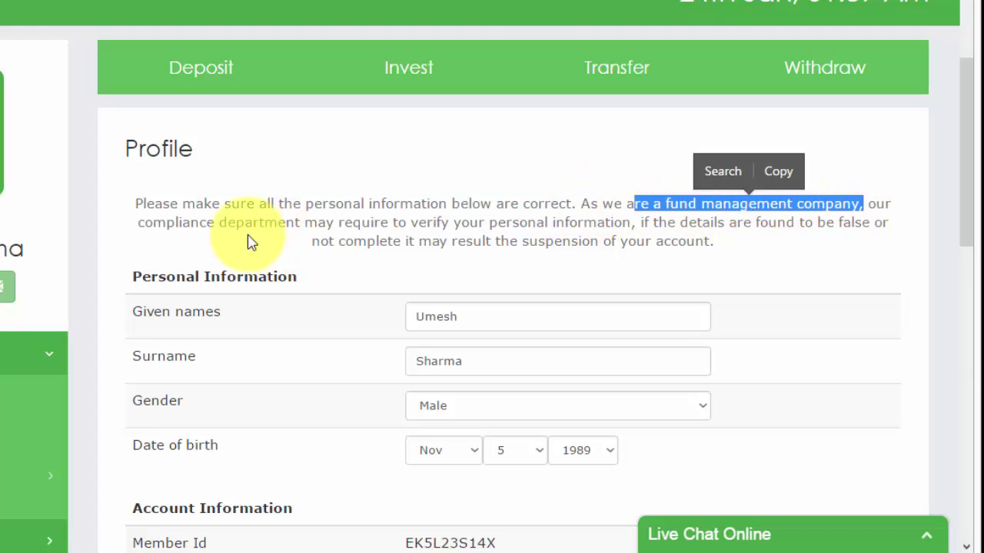
drag(177, 223, 884, 224)
click(706, 231)
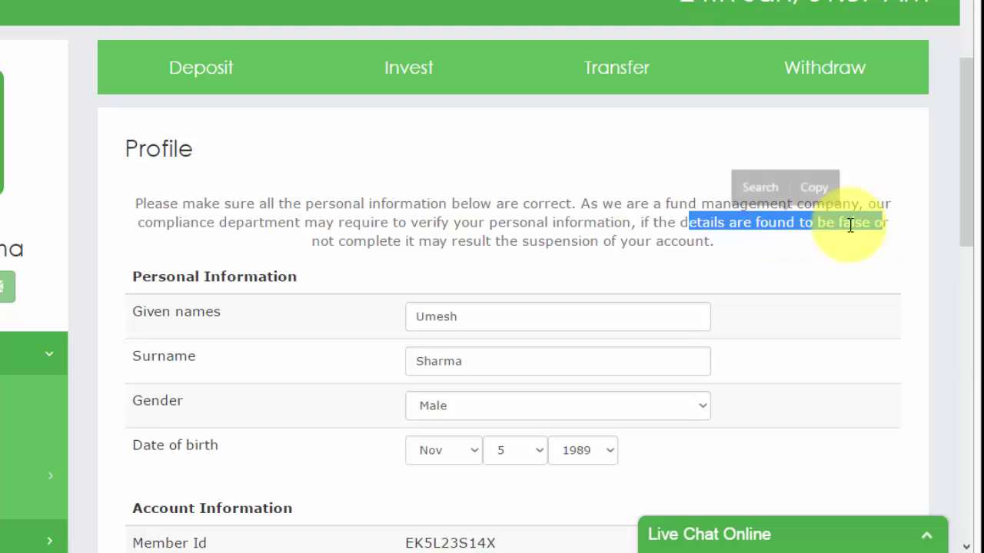
drag(312, 244, 731, 253)
Check the birth day choices and keep it at 5.
click(742, 265)
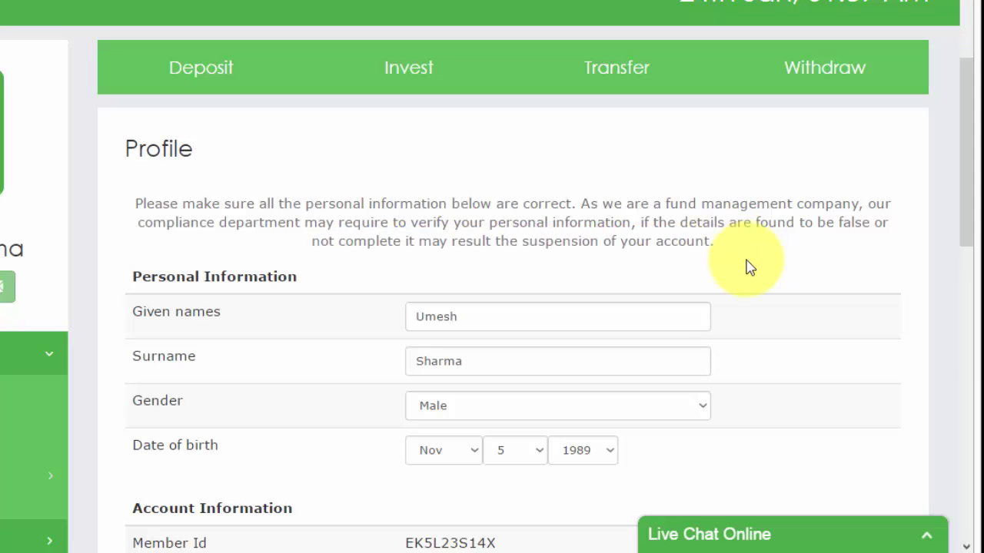
scroll(744, 266, down, 1)
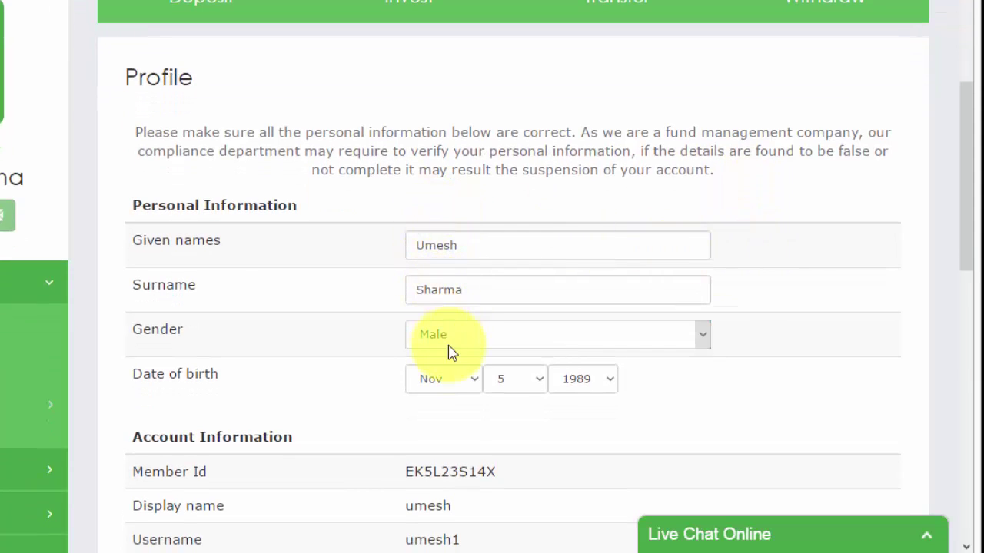
scroll(375, 304, down, 2)
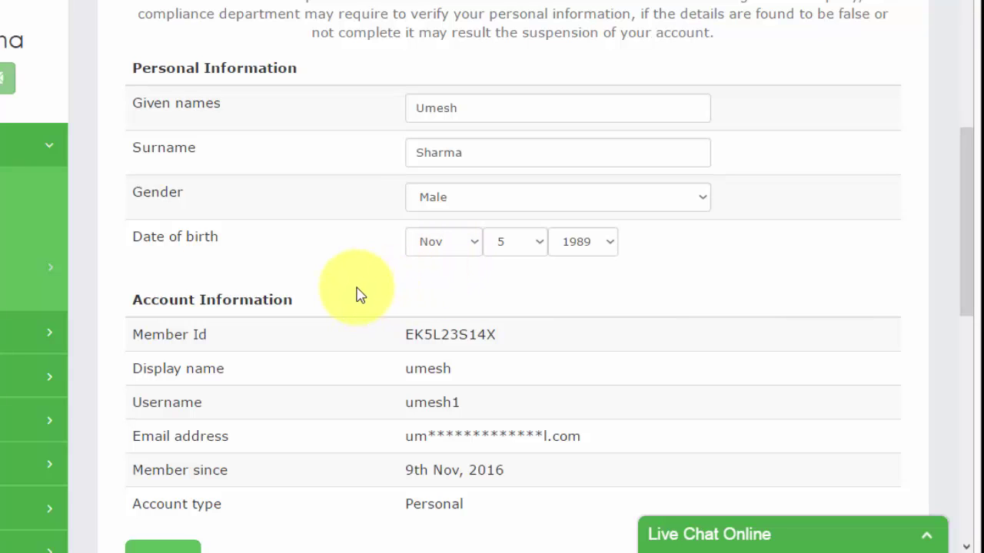
scroll(357, 290, down, 2)
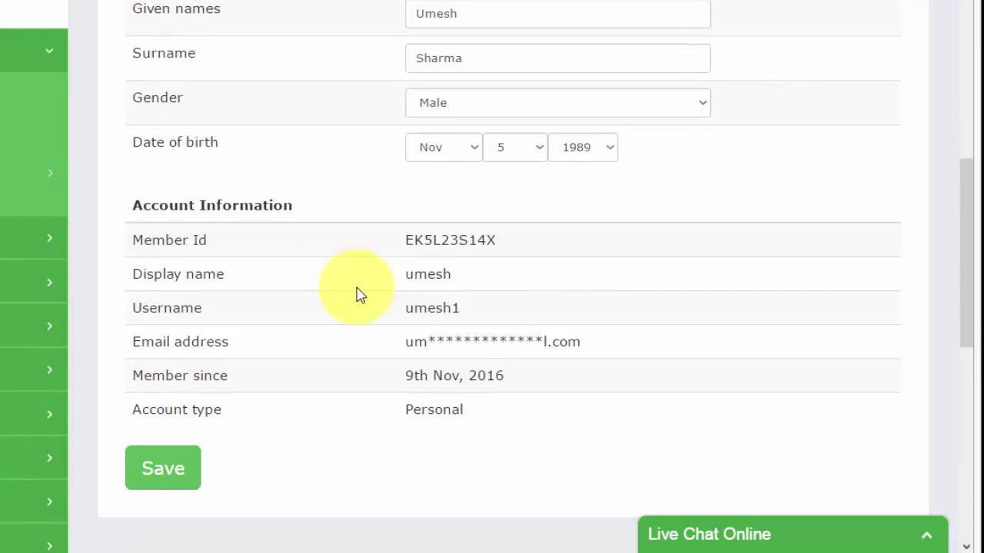
scroll(357, 291, up, 2)
scroll(358, 292, down, 1)
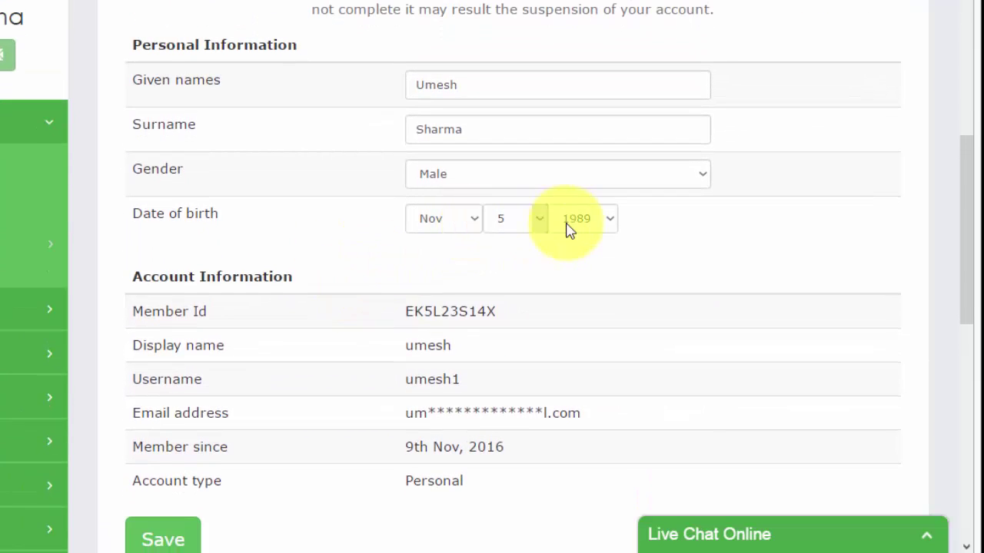
click(540, 223)
click(540, 224)
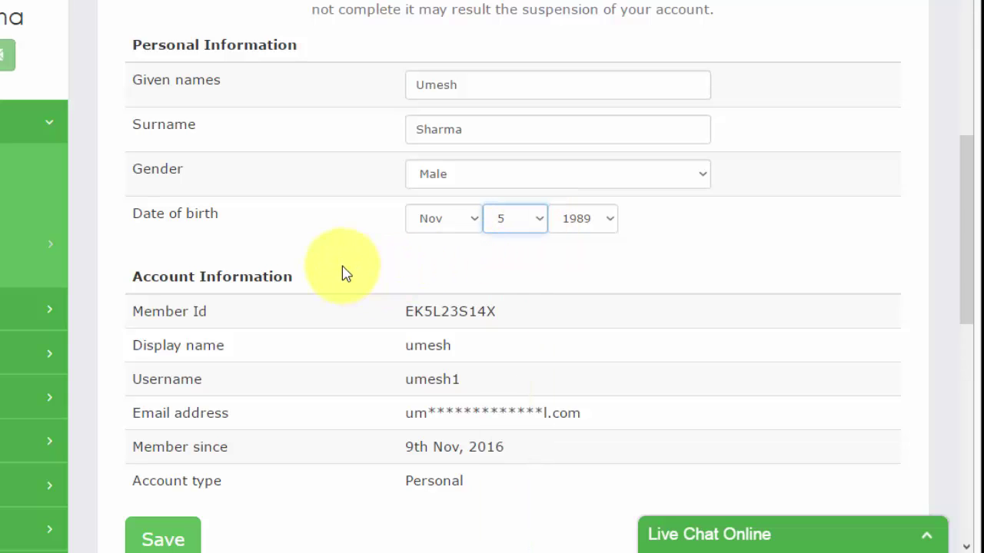
Save the profile from below Account Information, keeping the Personal account type.
scroll(345, 274, up, 3)
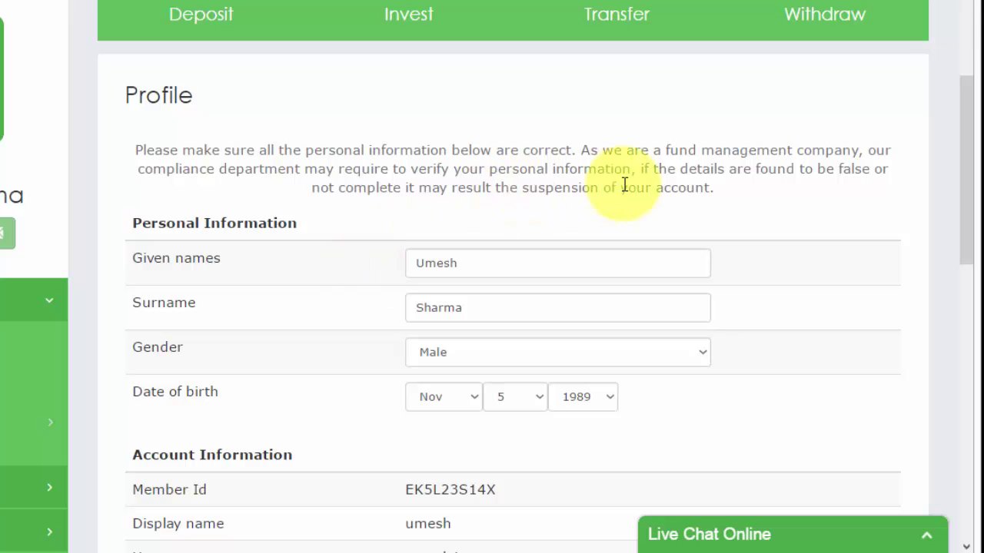
scroll(471, 307, down, 5)
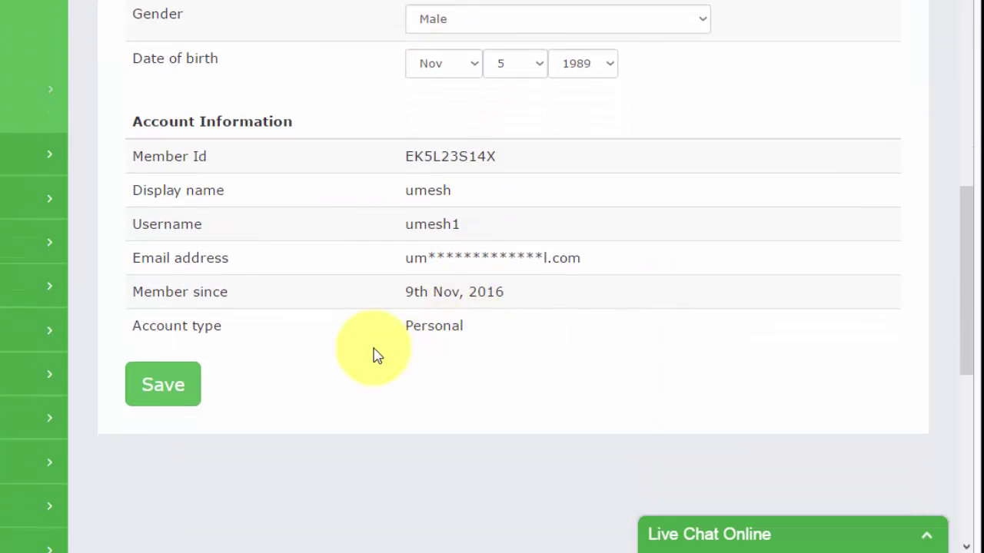
scroll(373, 356, up, 1)
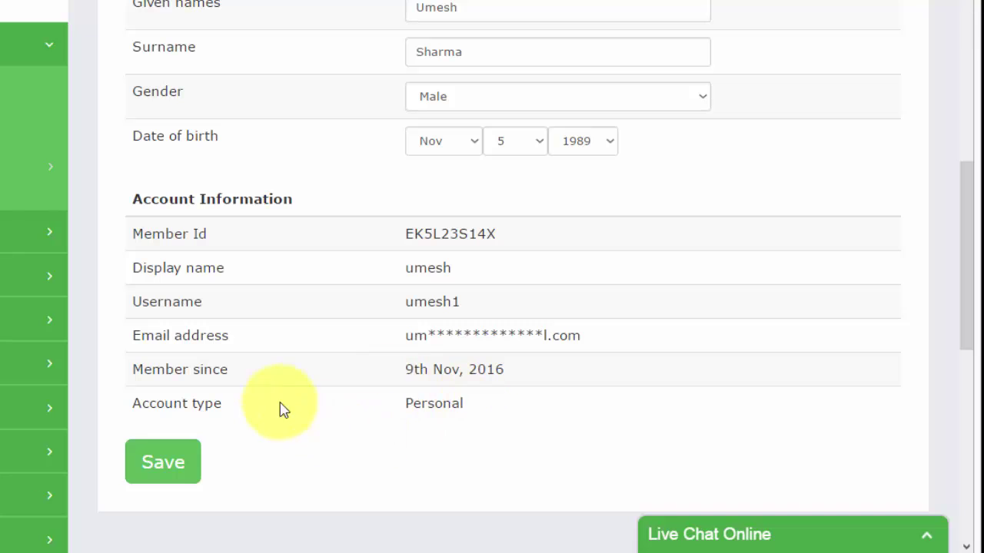
scroll(396, 362, up, 2)
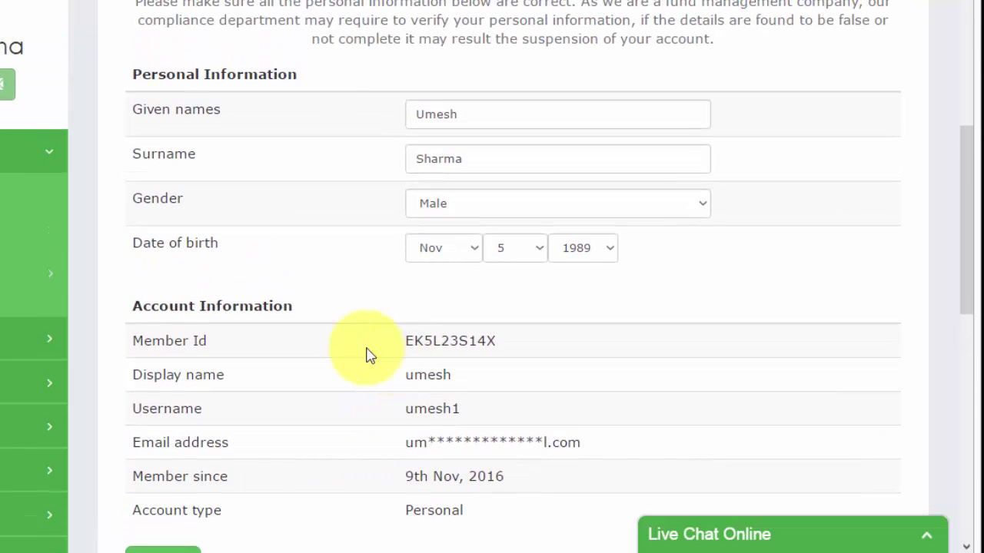
scroll(341, 336, up, 2)
scroll(340, 336, down, 4)
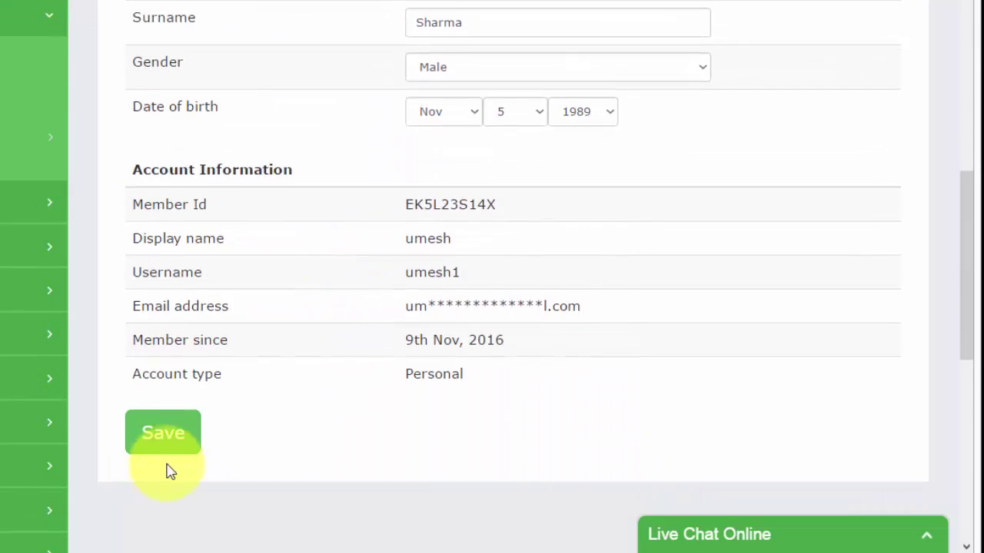
click(176, 442)
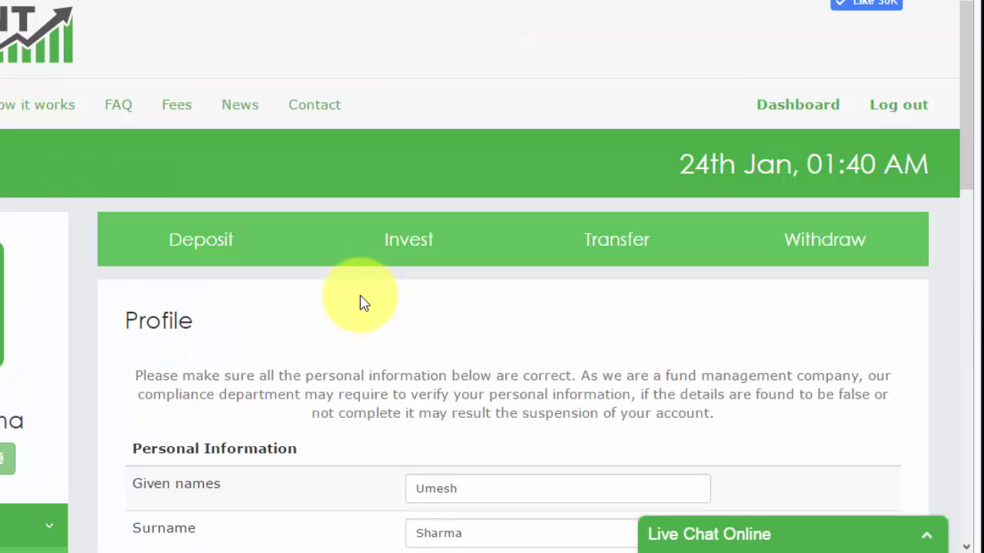
scroll(362, 301, down, 8)
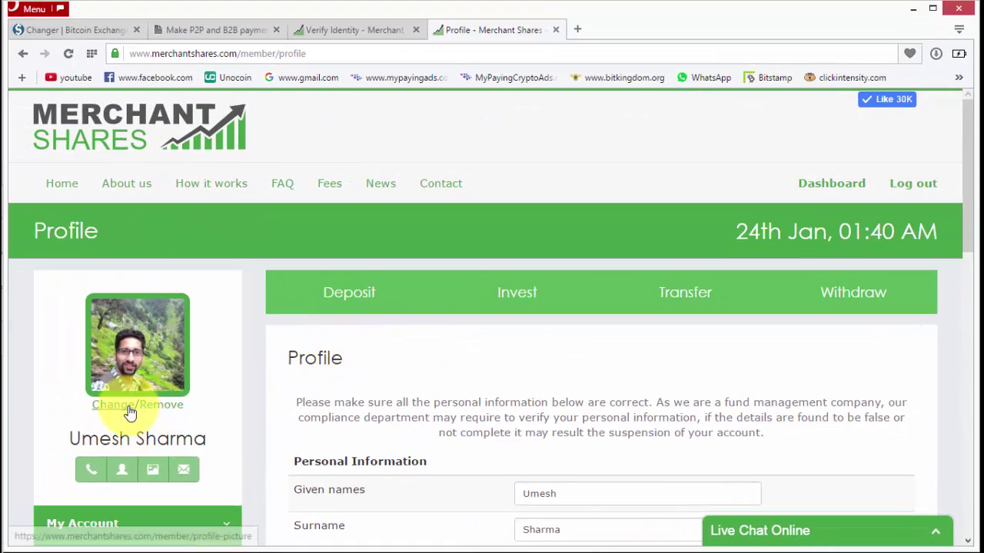
Go to the Verification page and start verifying the phone number in the Digits sign-in window.
click(91, 475)
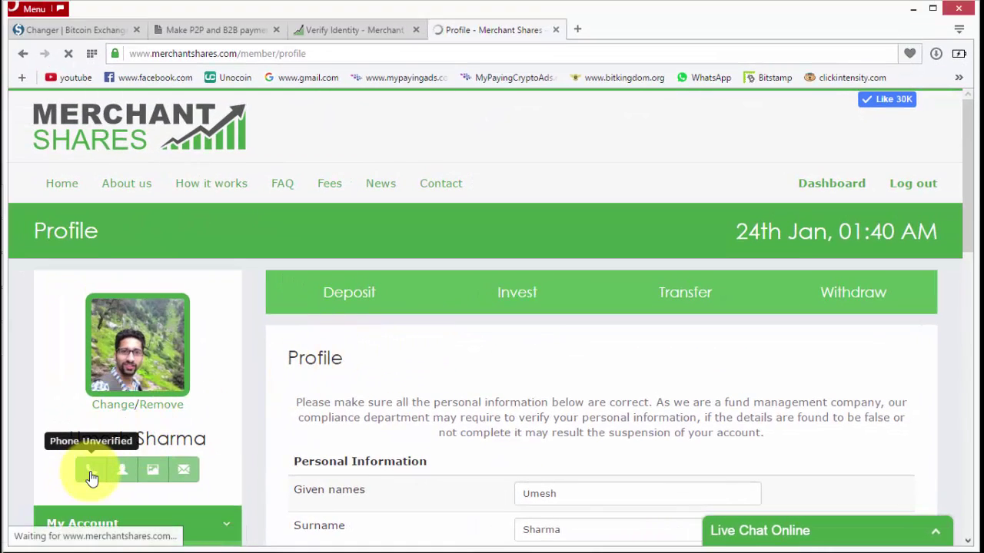
scroll(256, 307, down, 3)
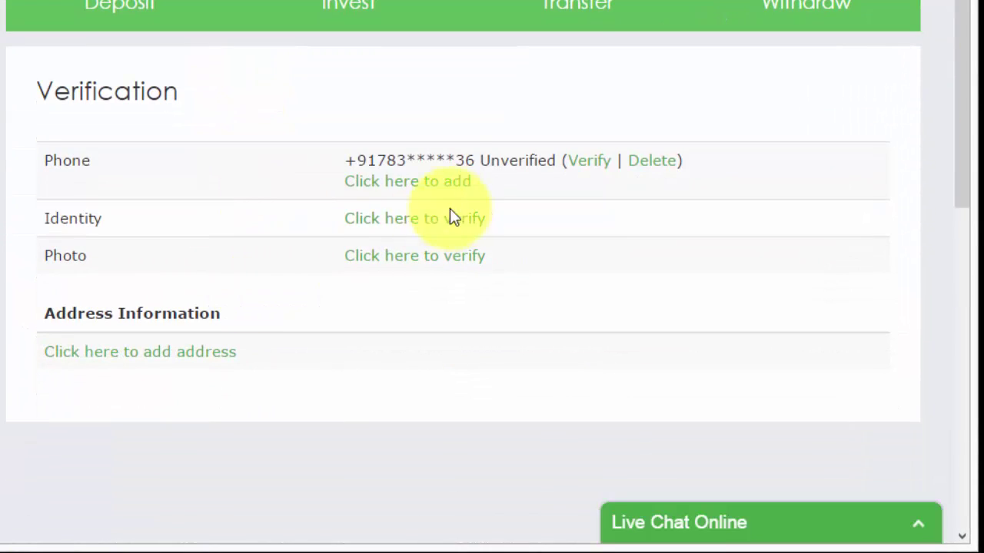
click(589, 160)
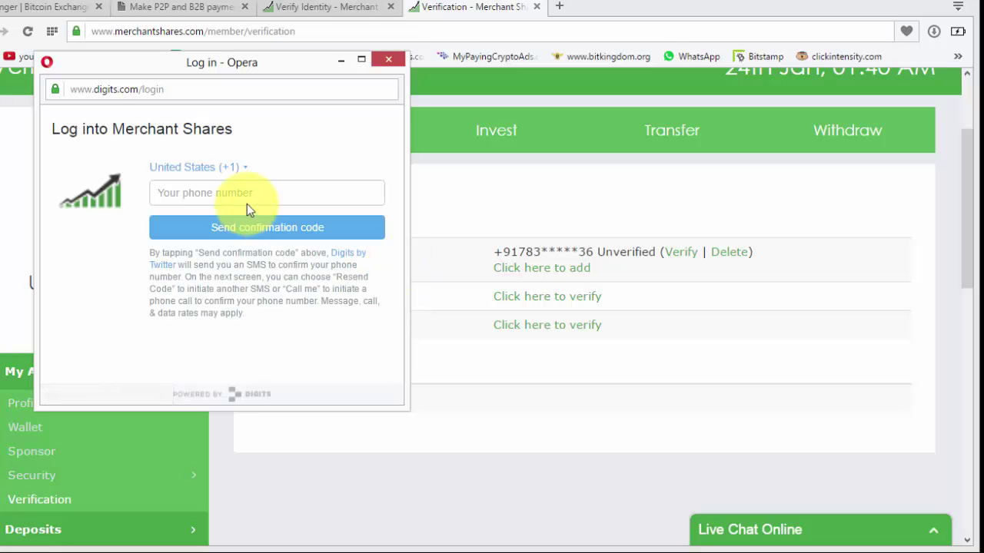
Set the phone country code to India (+91) and enter the phone number.
click(250, 198)
click(246, 169)
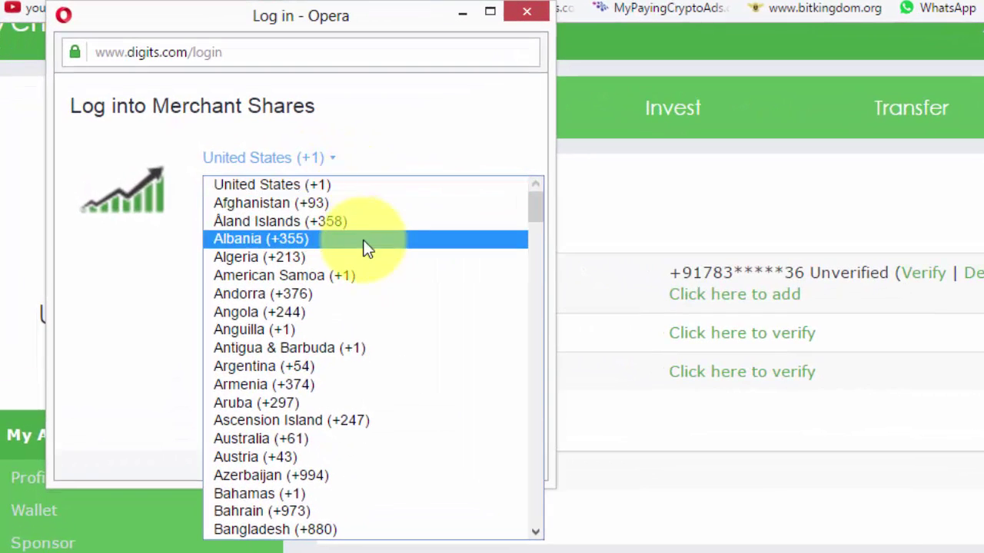
scroll(337, 245, down, 15)
key(Down)
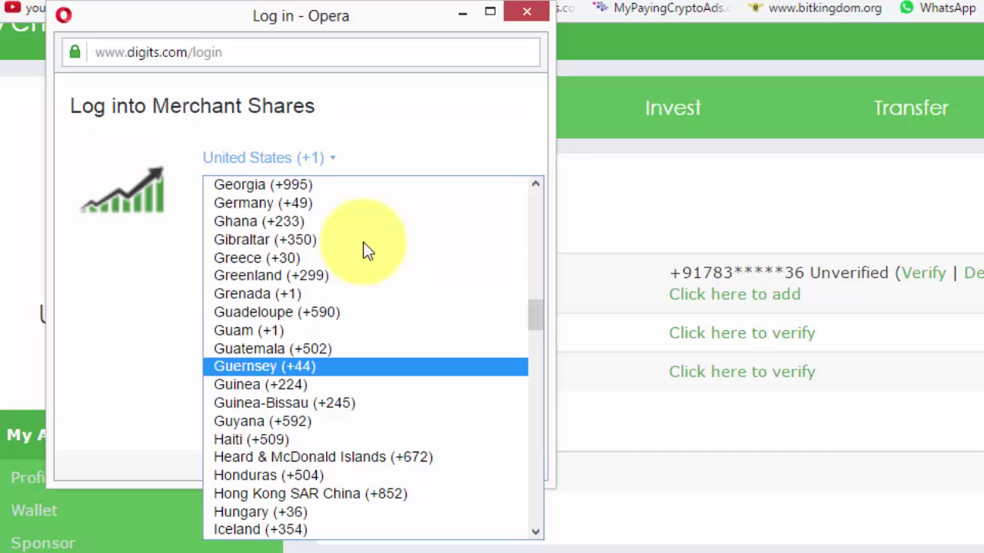
scroll(367, 247, down, 1)
key(Down)
key(Down)
key(Down)
key(Down)
key(Down)
key(Down)
key(Down)
key(Down)
key(Down)
key(Down)
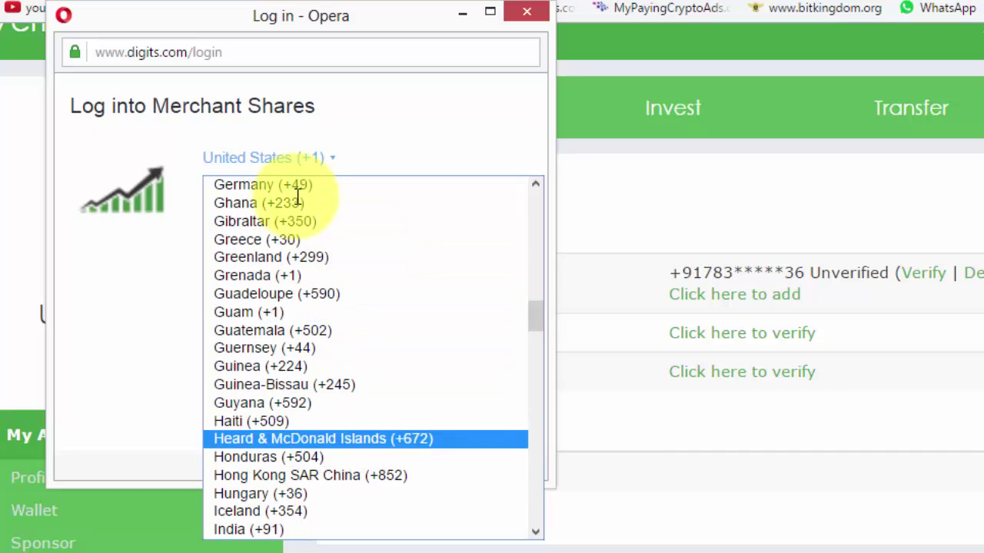
key(Down)
key(Down)
key(Down)
key(Down)
key(Down)
key(Return)
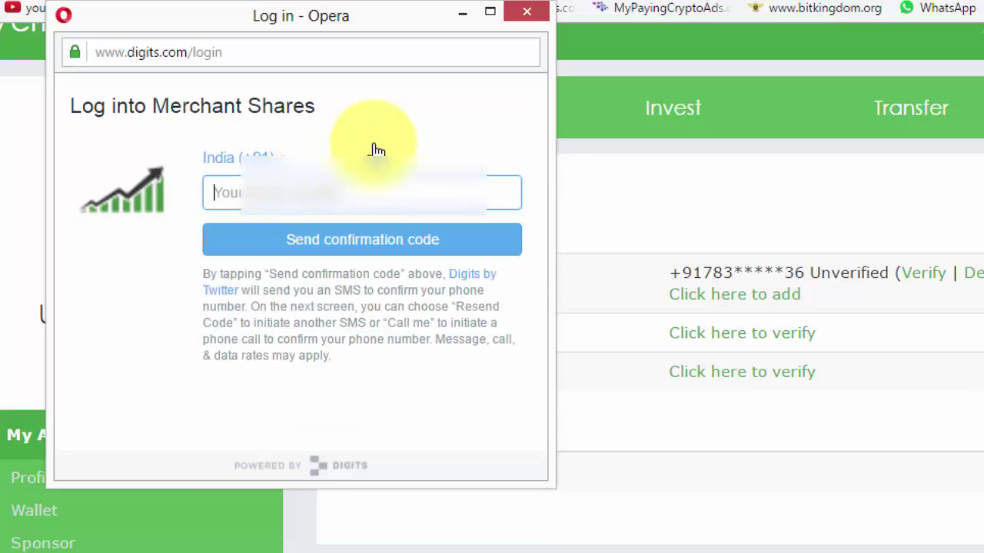
text(783)
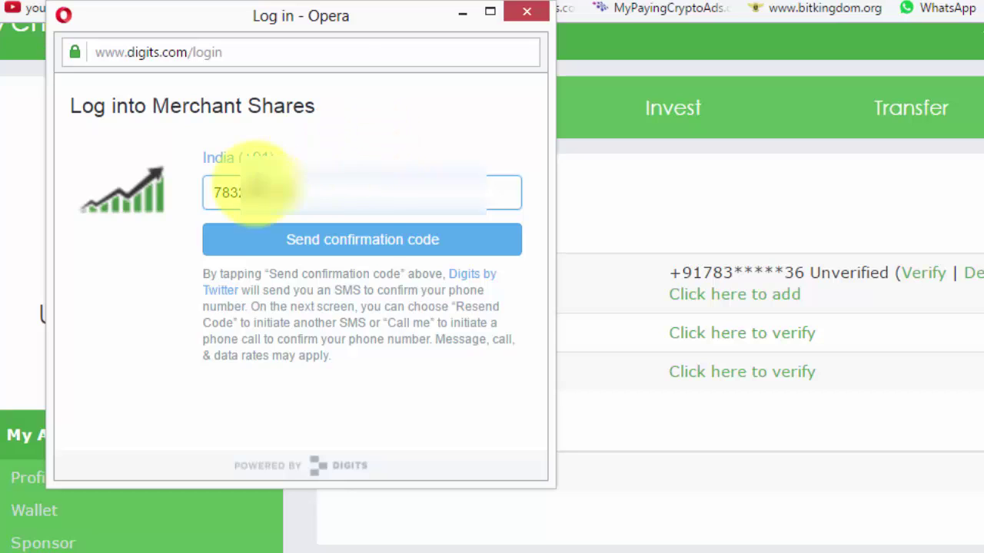
Request the SMS confirmation code, then enter the received 6-digit code and submit it.
click(358, 244)
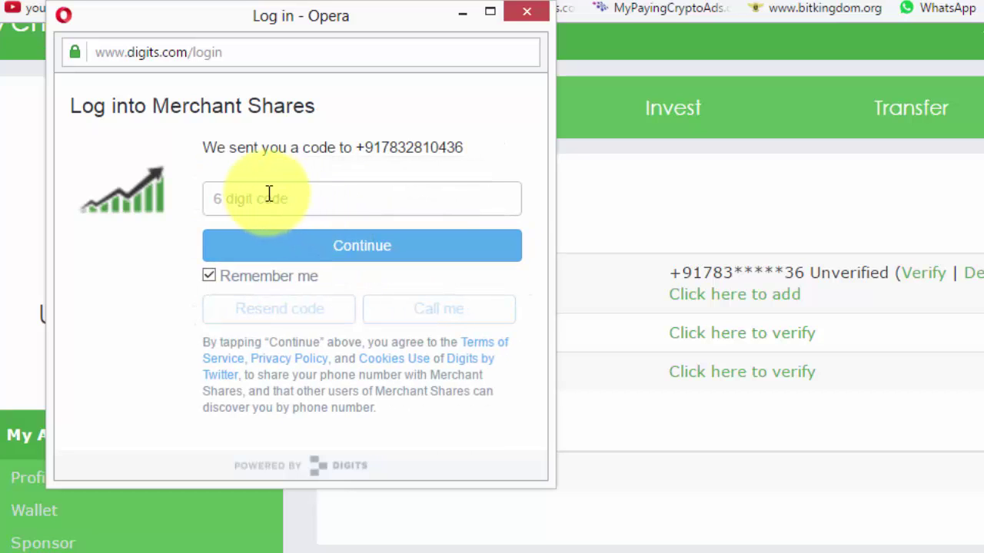
click(286, 194)
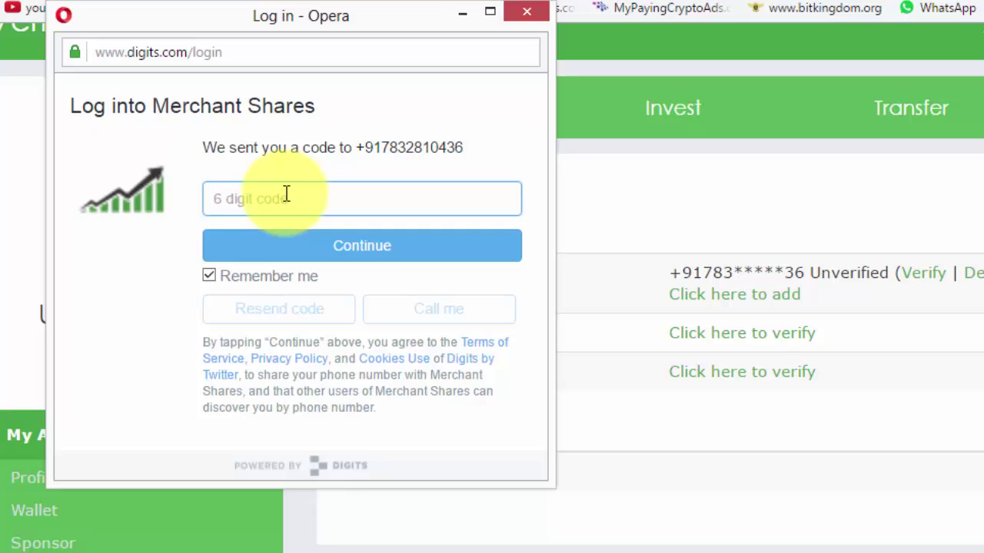
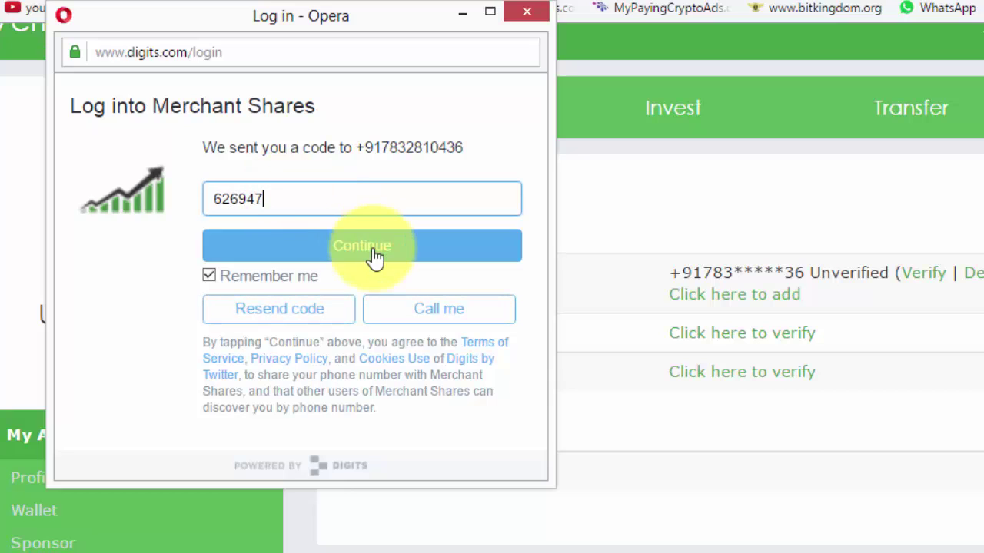
click(371, 257)
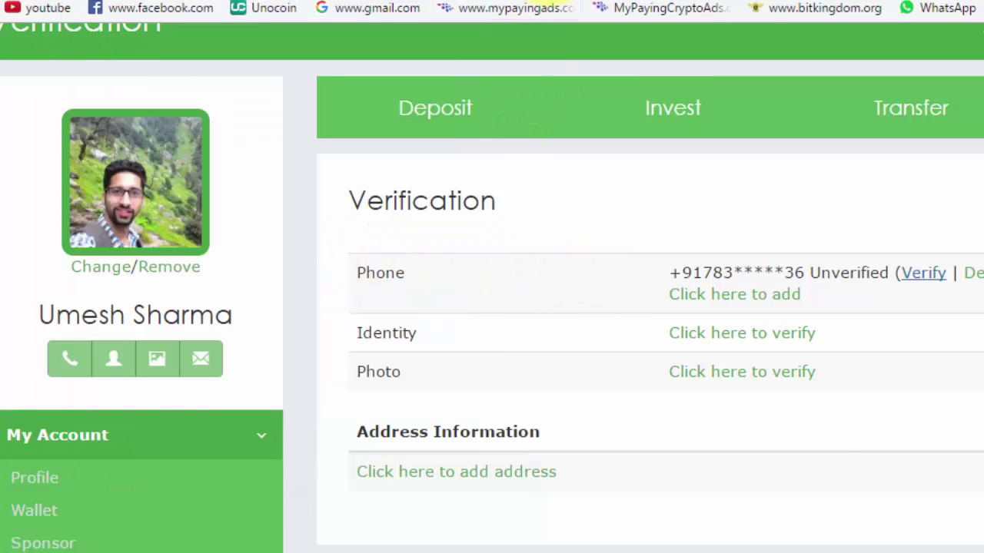
Start identity verification with TAX ID as the document type.
scroll(650, 336, down, 1)
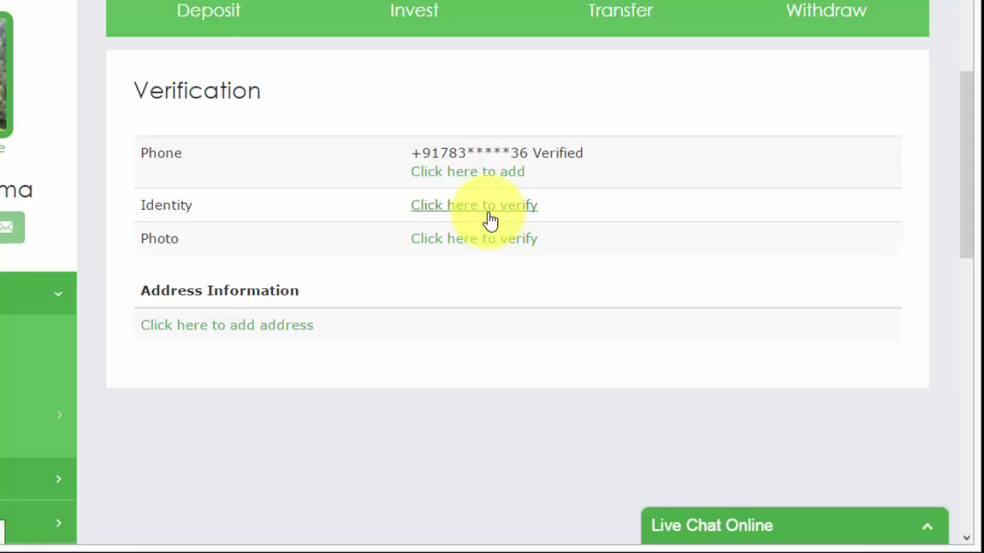
click(490, 220)
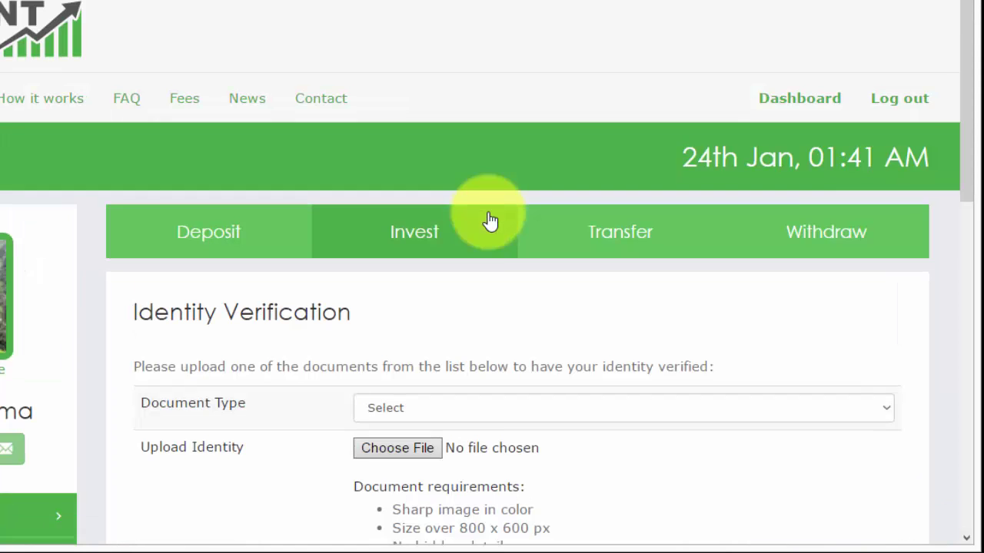
scroll(490, 220, down, 3)
click(437, 139)
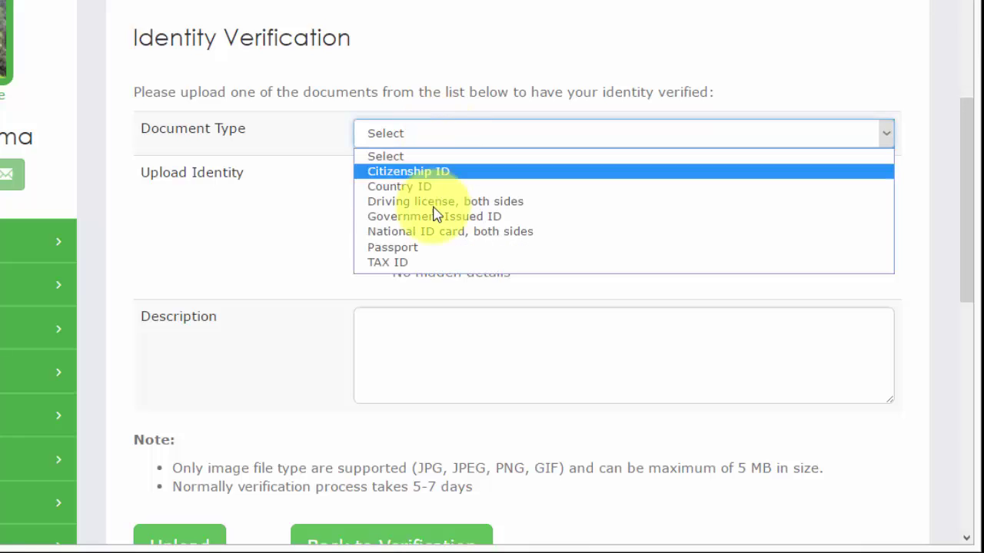
click(429, 265)
Attach P_20141029_152243.jpg, add the description 'Pan ca', and upload it for review.
click(400, 177)
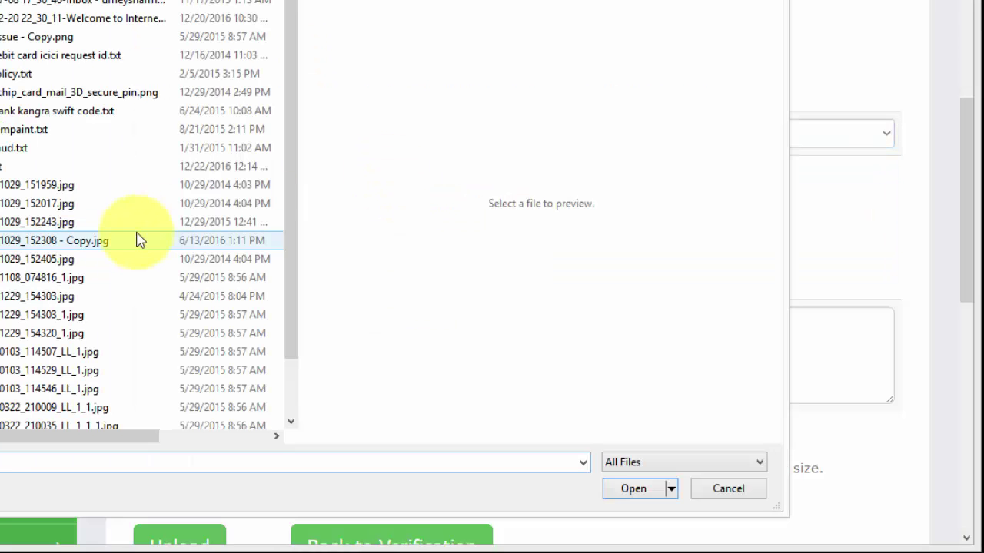
click(170, 261)
key(Up)
key(Up)
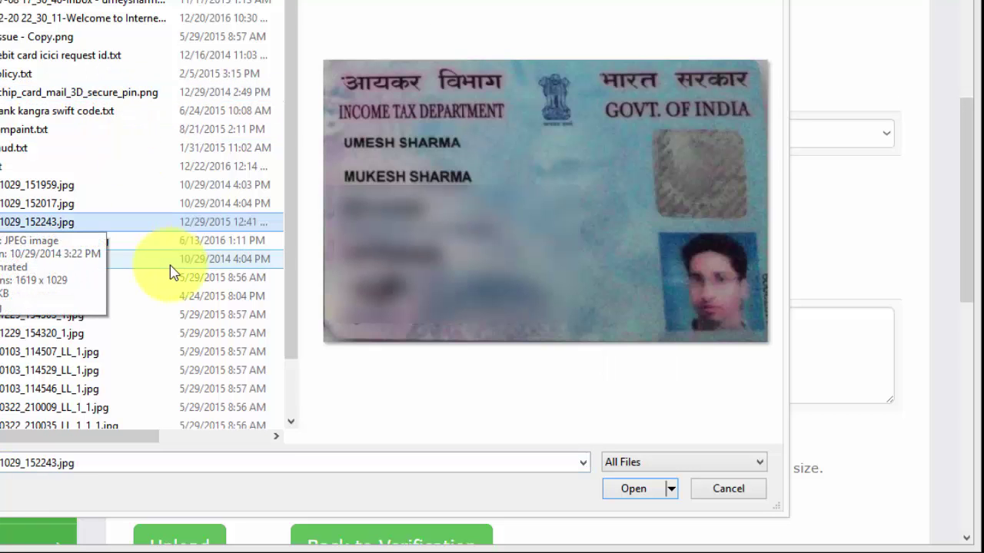
key(Return)
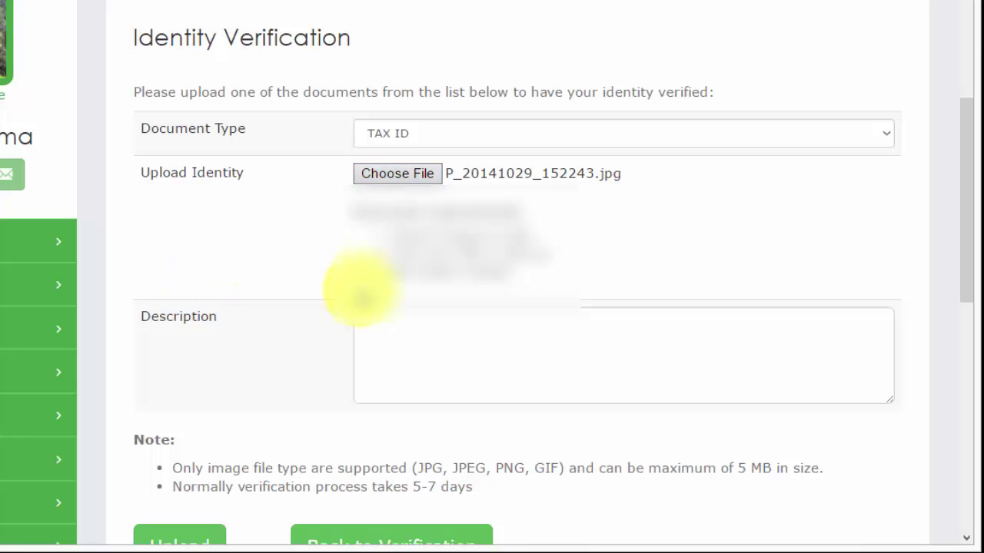
scroll(367, 289, down, 2)
click(393, 272)
text(Pan card)
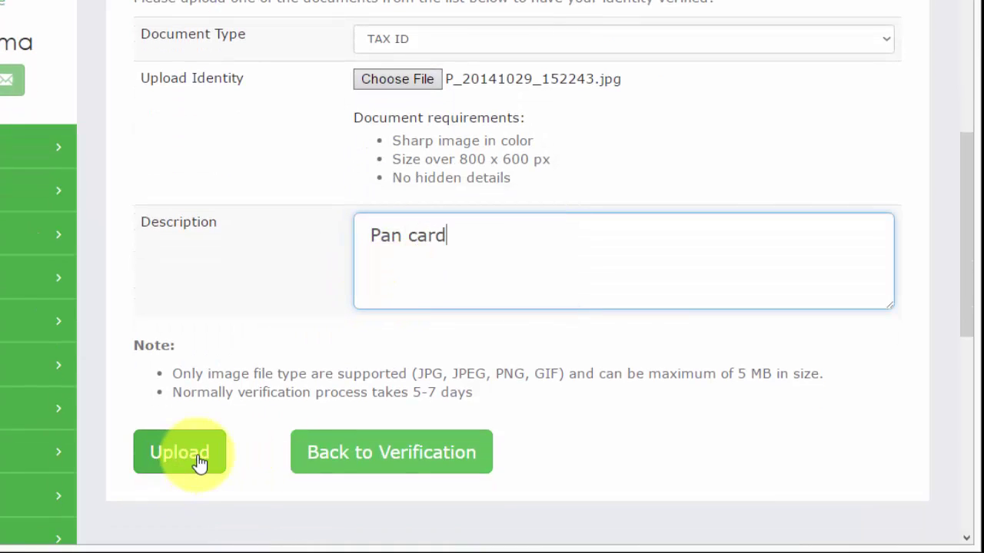
click(198, 462)
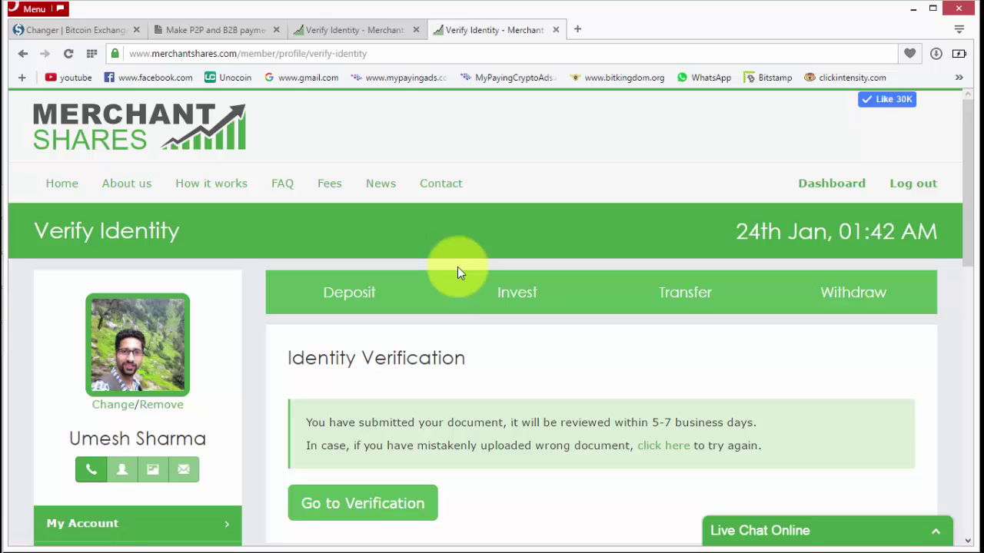
Highlight the submission notice about the 5-7 business day review and wrong documents.
scroll(457, 267, down, 1)
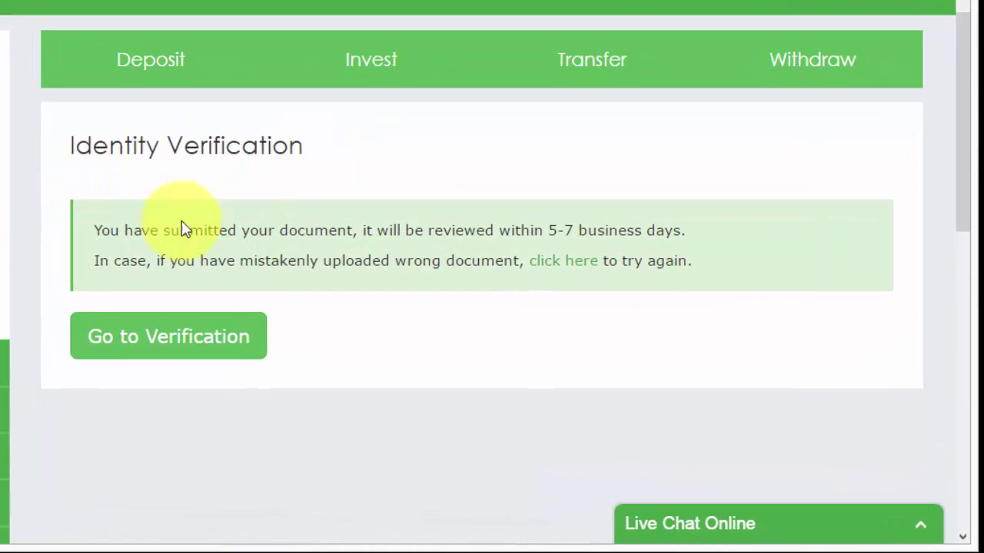
drag(146, 229, 428, 229)
drag(493, 240, 688, 234)
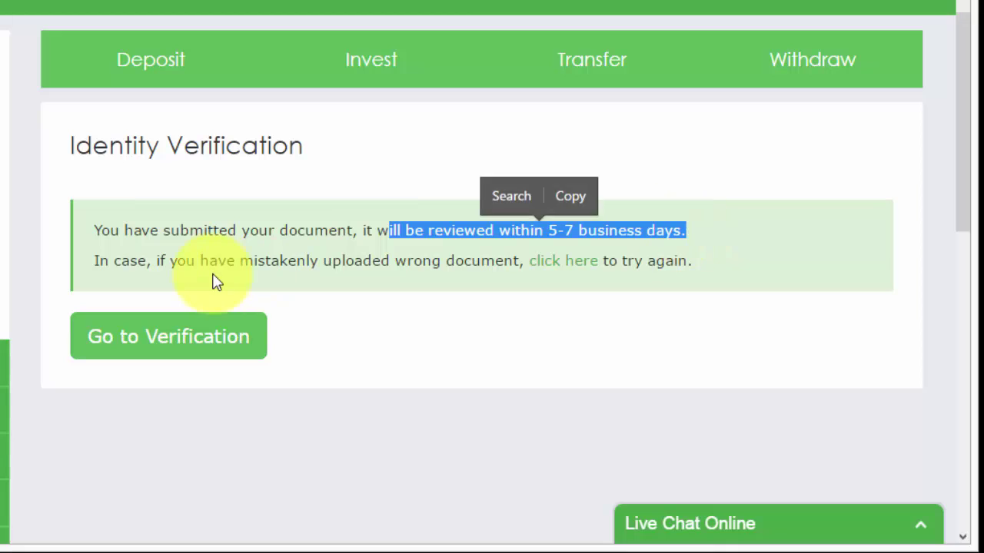
drag(167, 266, 519, 275)
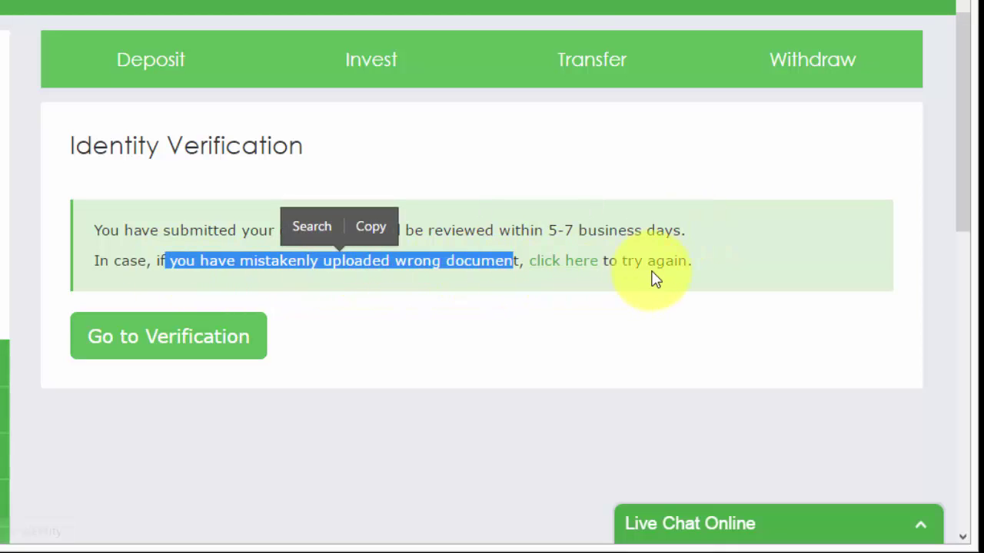
click(422, 351)
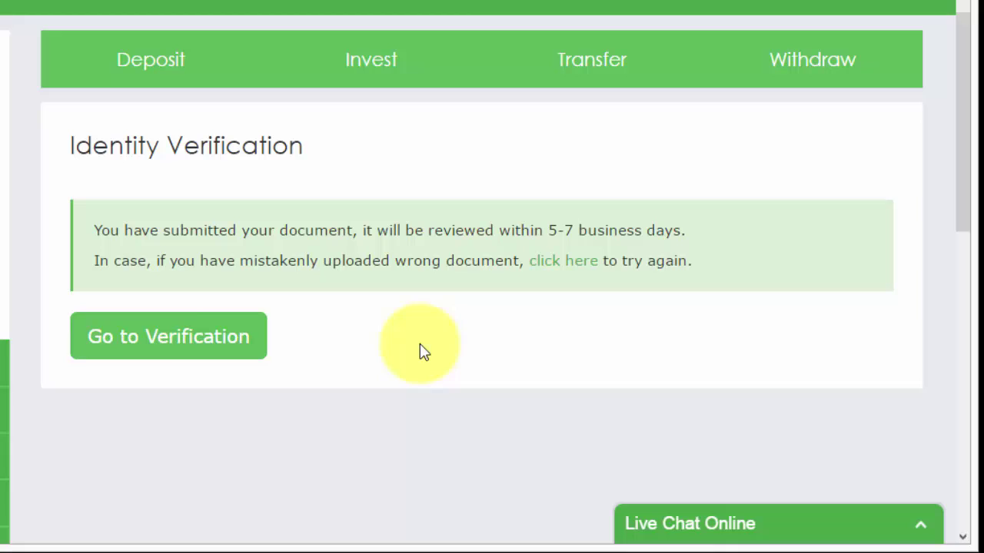
Go back to the Verification page and scroll down to the Phone, Identity and Photo rows.
click(168, 351)
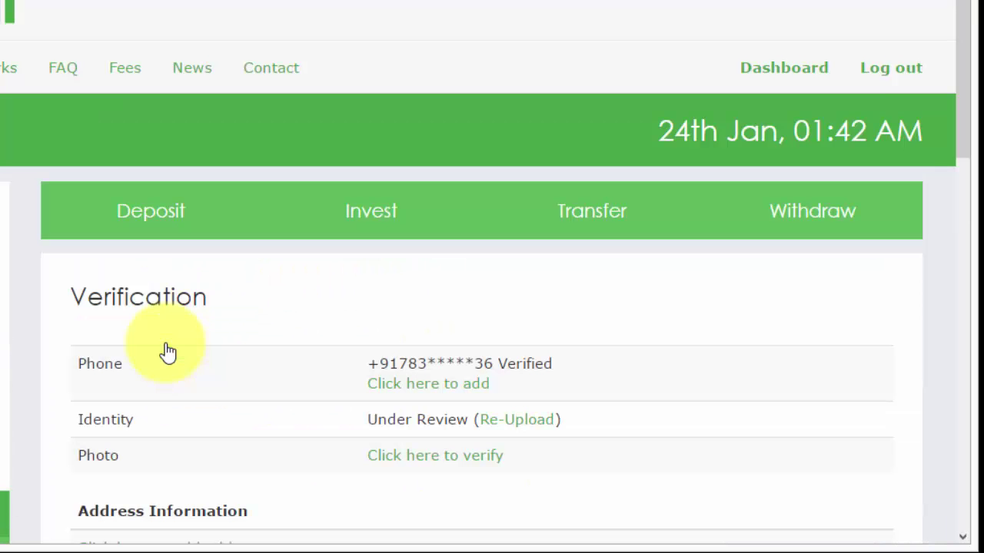
scroll(376, 288, down, 2)
scroll(375, 287, down, 1)
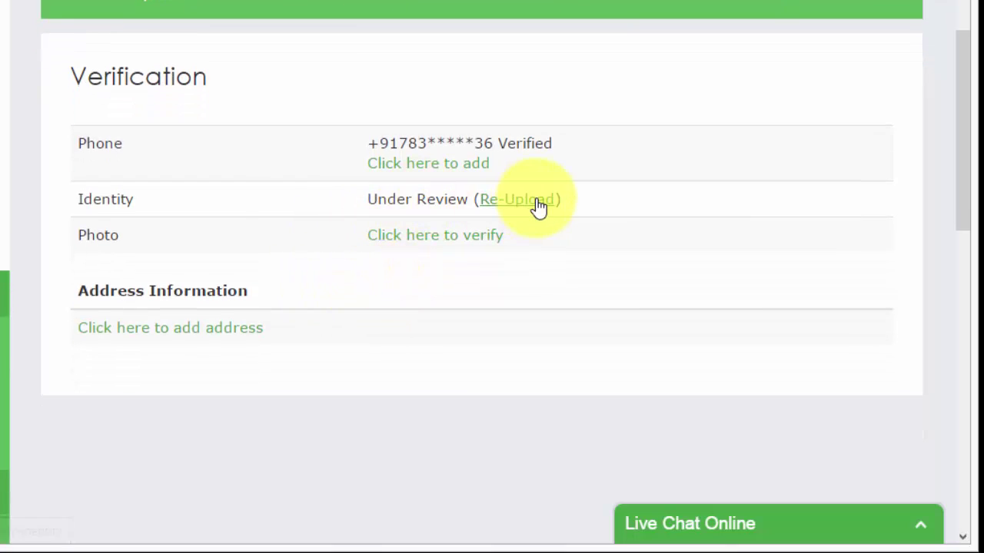
Start photo verification with Head & Shoulders Personal Photo as the document type.
click(476, 245)
scroll(397, 279, down, 3)
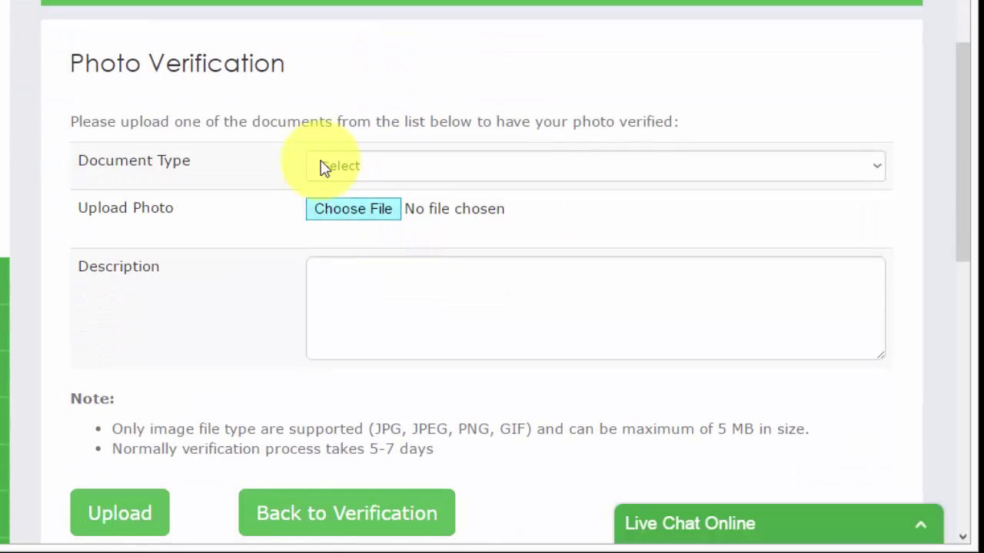
click(323, 166)
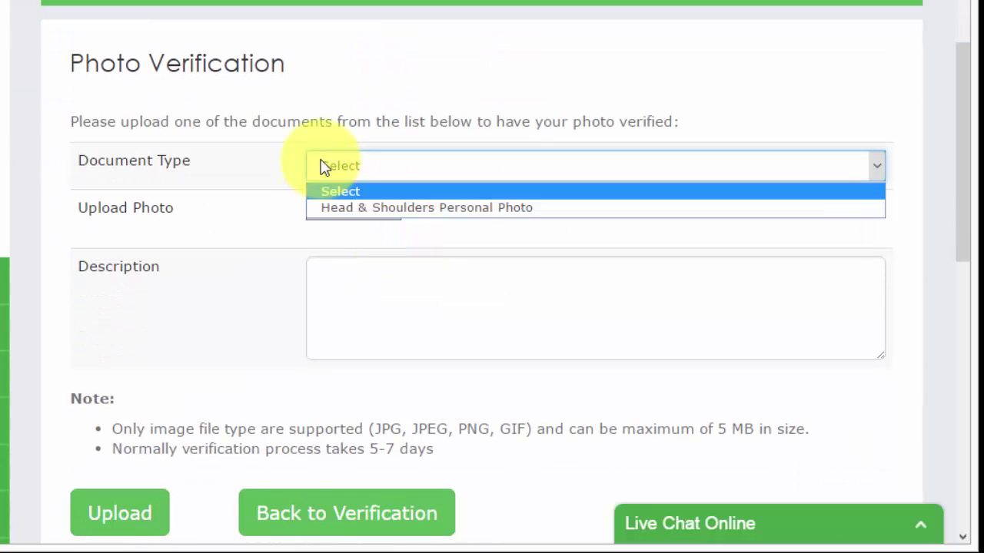
click(366, 206)
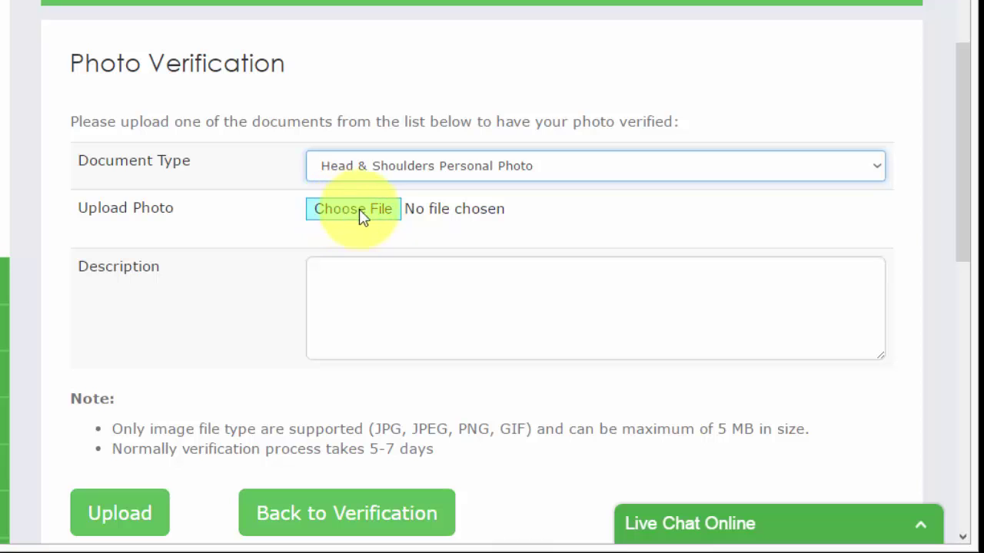
click(366, 176)
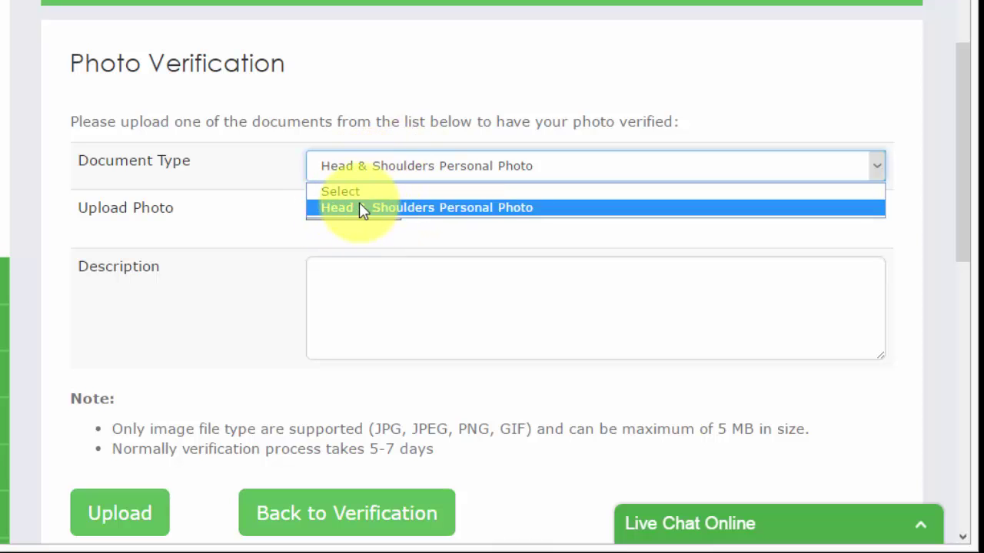
click(371, 208)
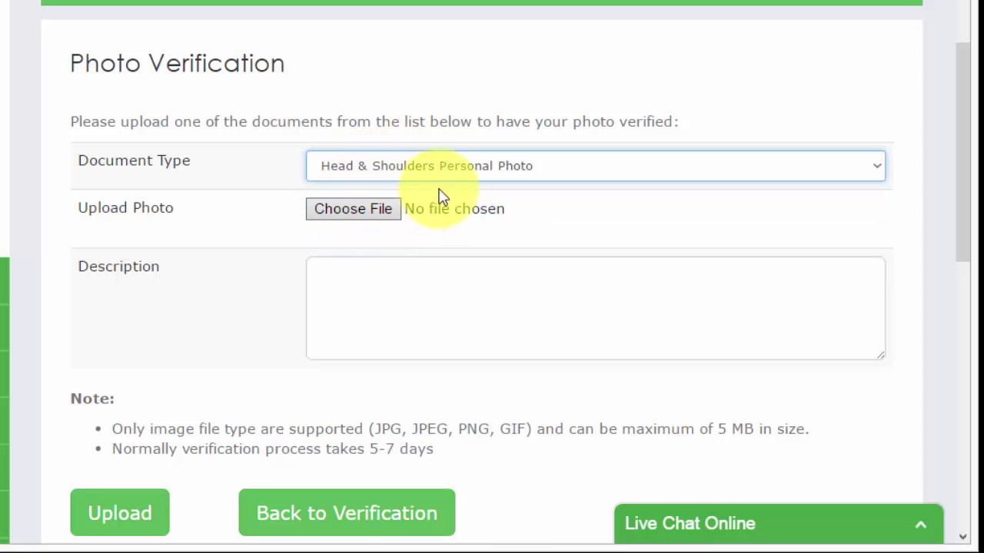
Attach P_20141029_152405.jpg, describe it as 'Passport size pic.', and upload it.
click(350, 213)
click(61, 219)
key(Up)
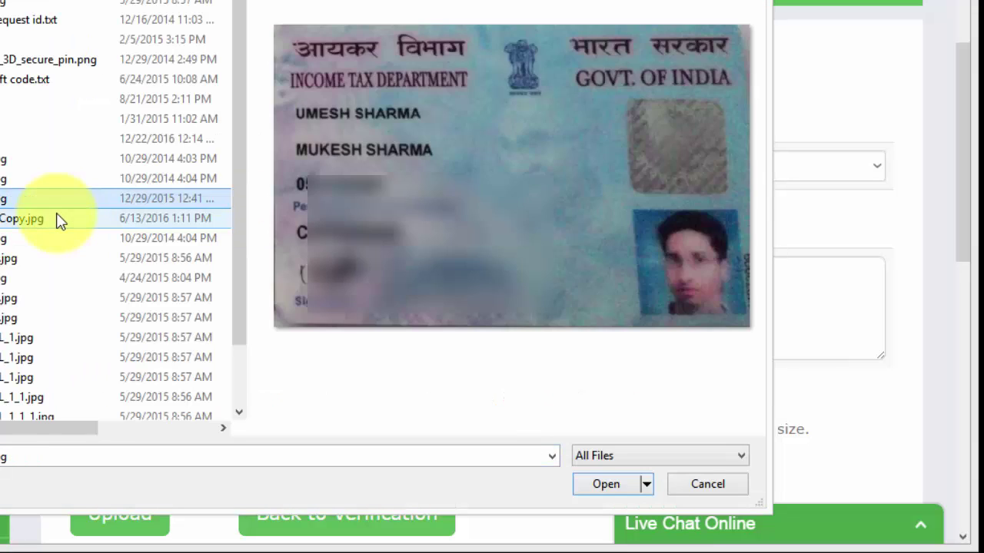
key(Up)
key(Down)
key(Down)
key(Down)
key(Return)
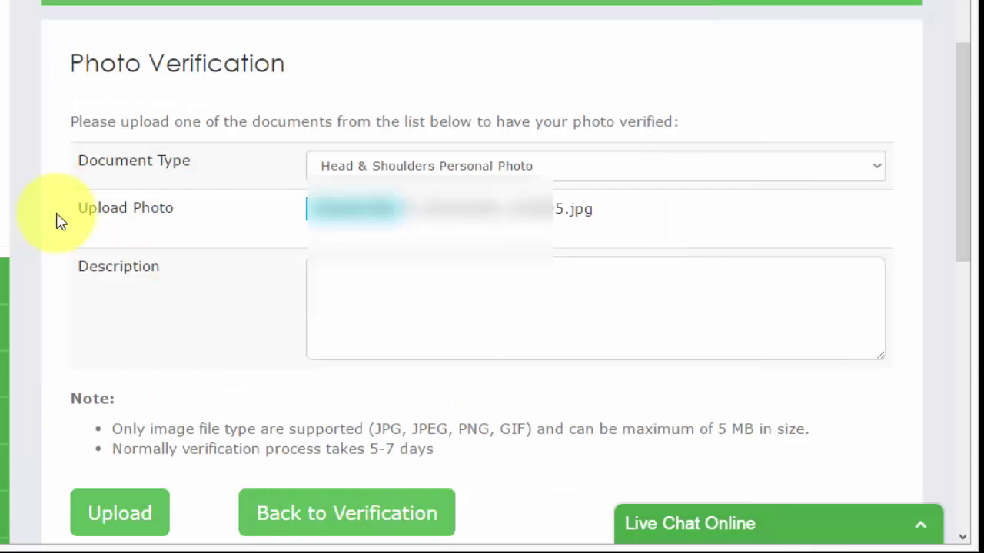
scroll(373, 241, down, 2)
click(368, 207)
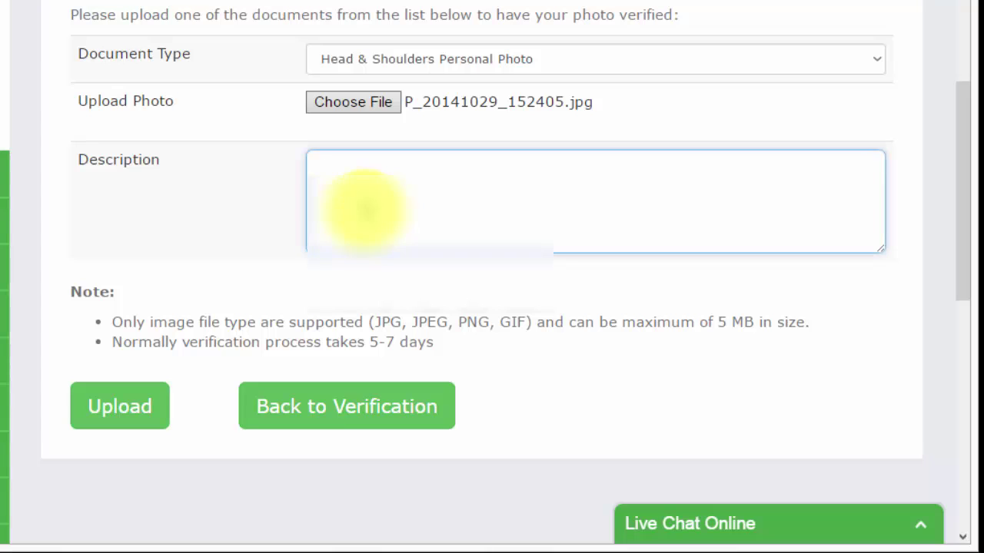
text(Passport size pic.)
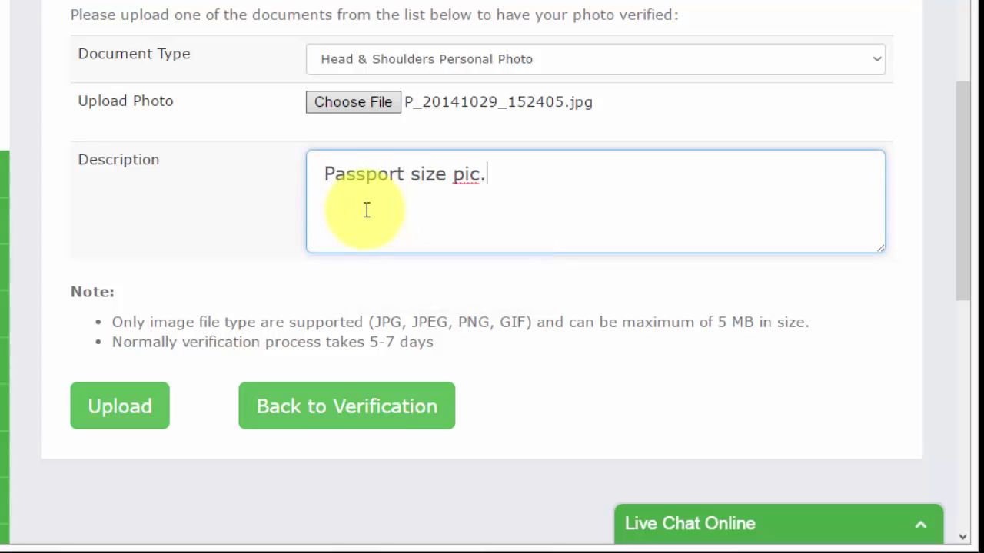
click(123, 415)
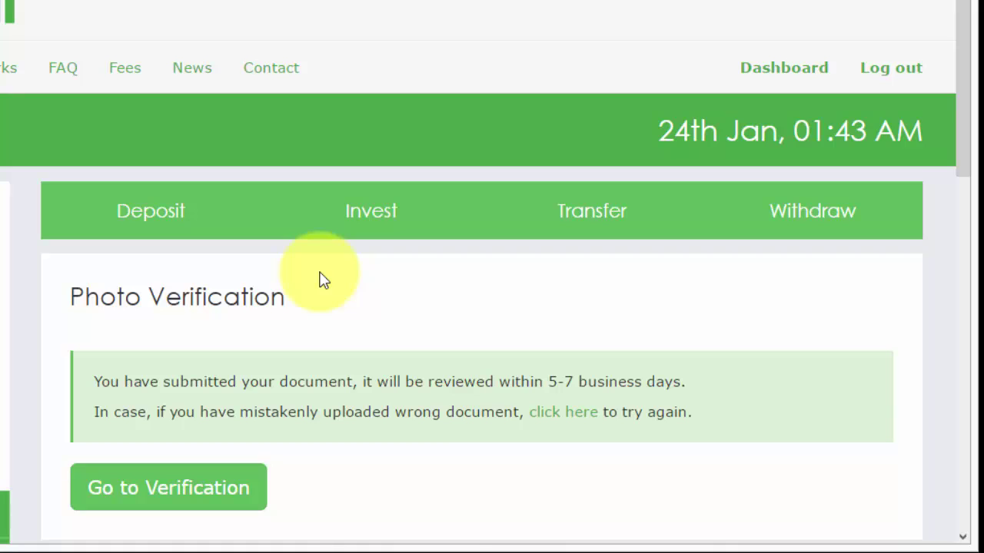
Go back to the Verification page and scroll down to Address Information.
scroll(323, 280, down, 2)
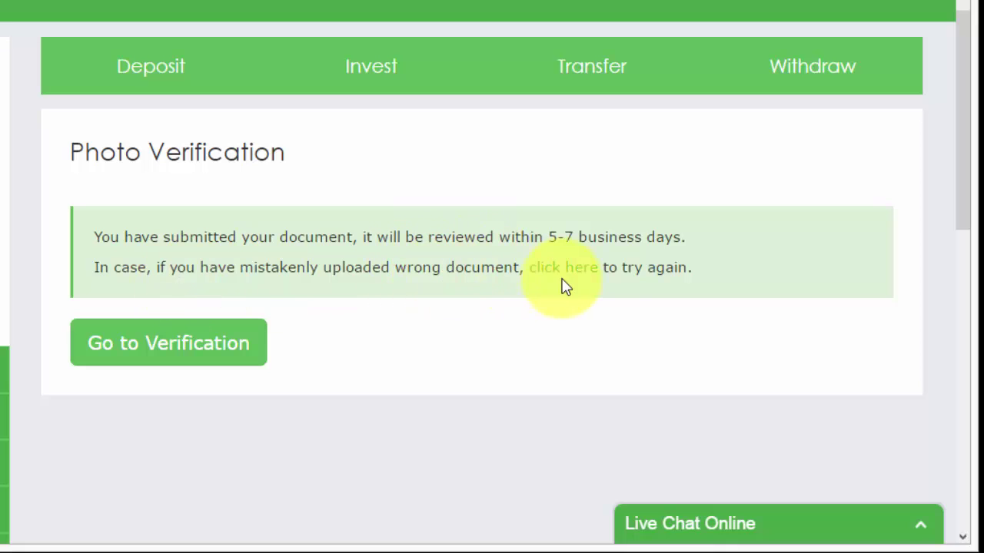
click(157, 350)
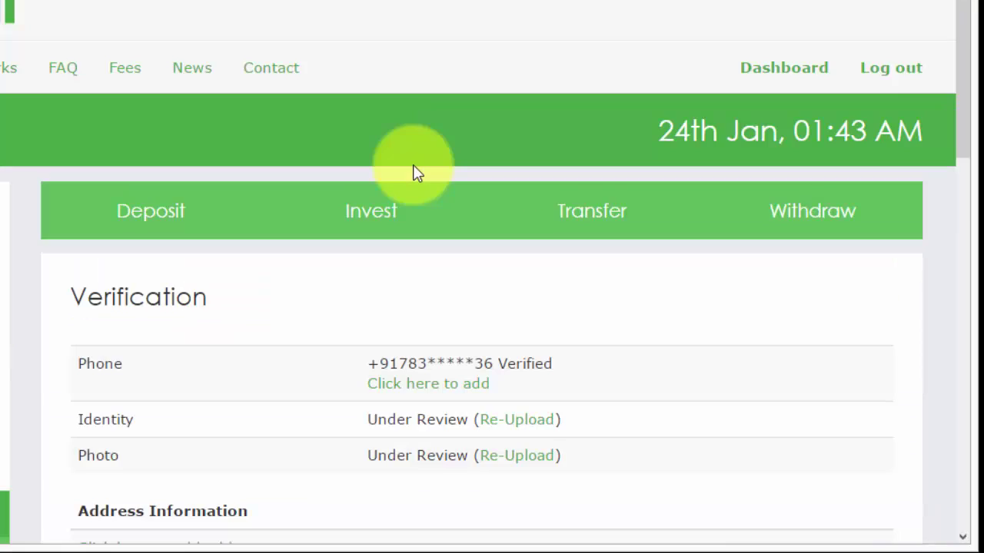
scroll(413, 173, down, 3)
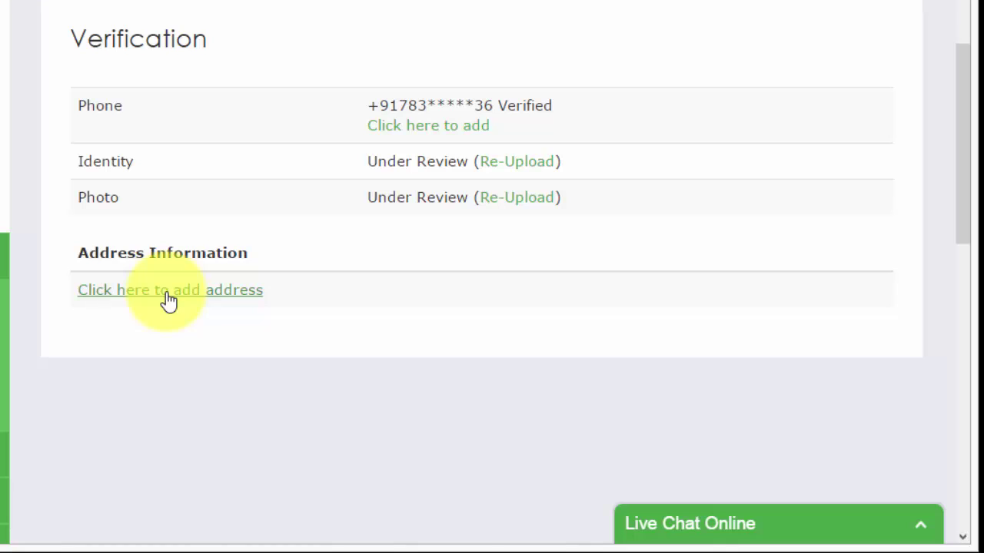
Open the new address form and select India as the country.
click(219, 290)
scroll(220, 302, down, 3)
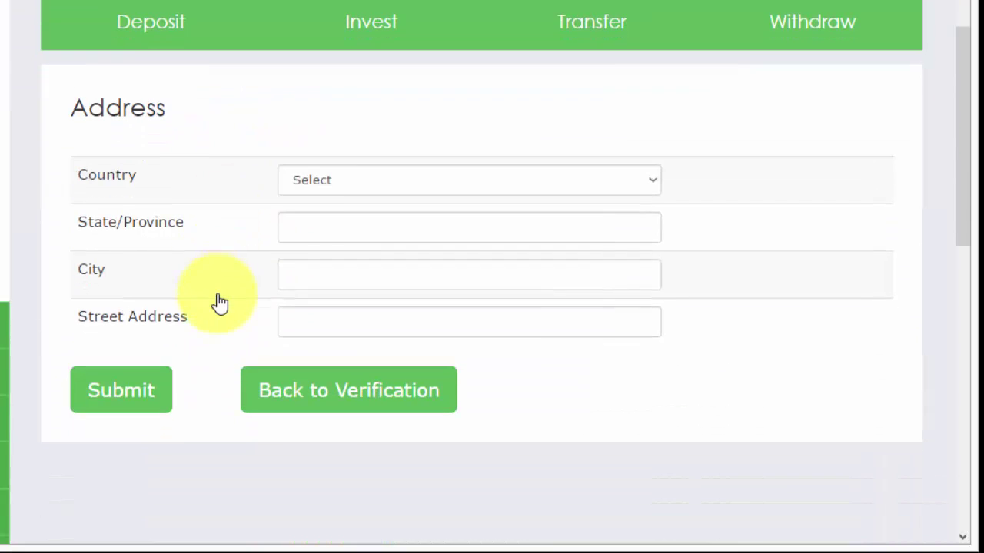
click(320, 183)
text(i)
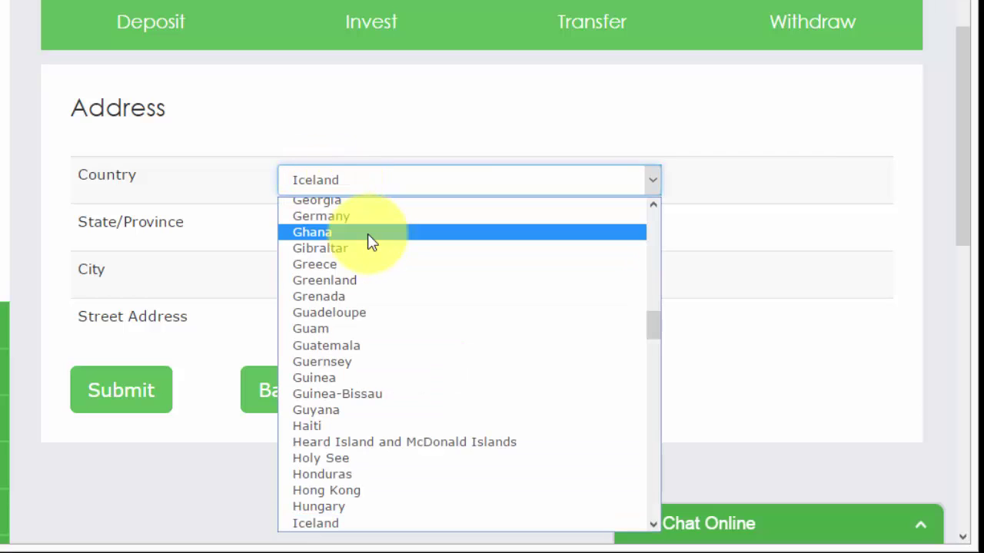
text(greenho)
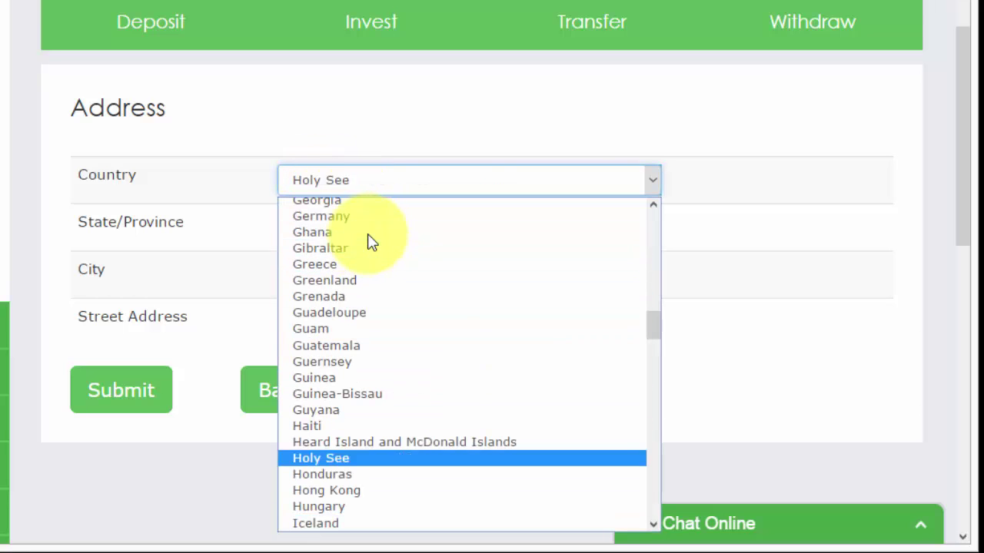
text(igreguin)
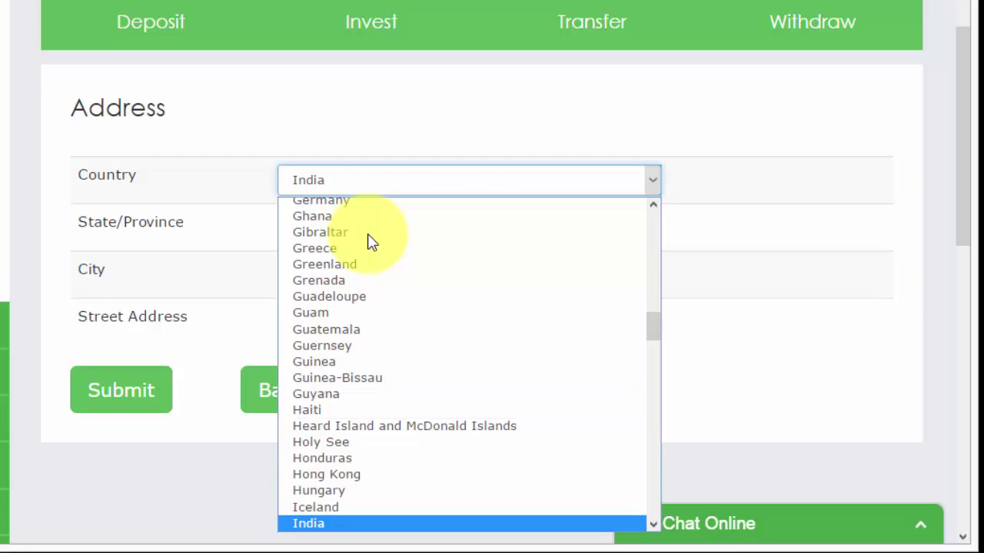
key(Return)
Fill in the state, city and street address, then submit the address.
click(369, 223)
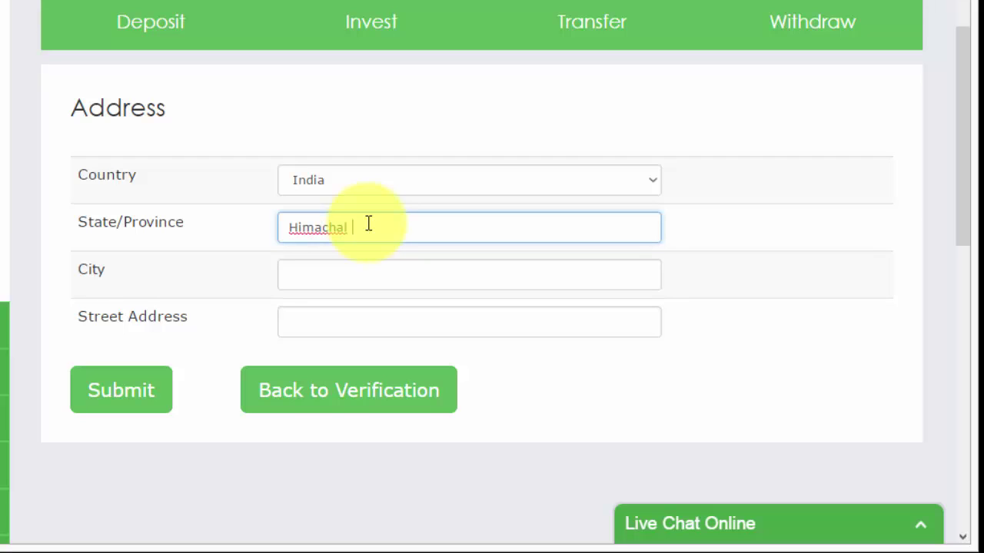
click(316, 276)
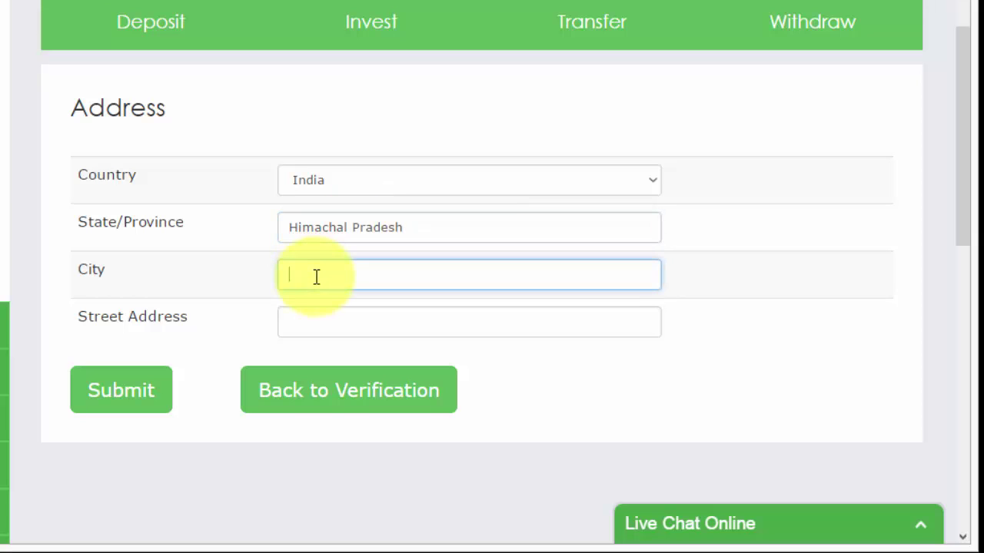
text(Kangra)
click(337, 322)
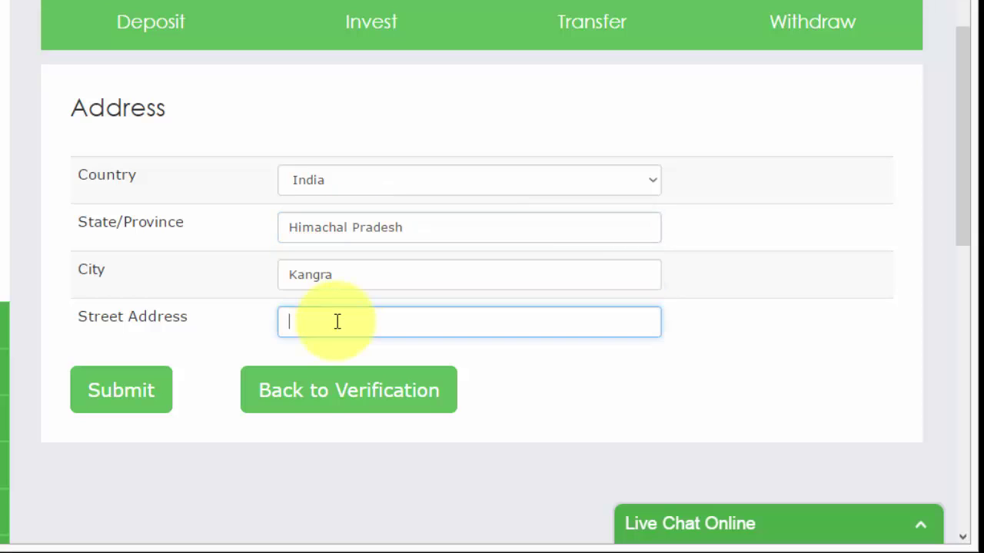
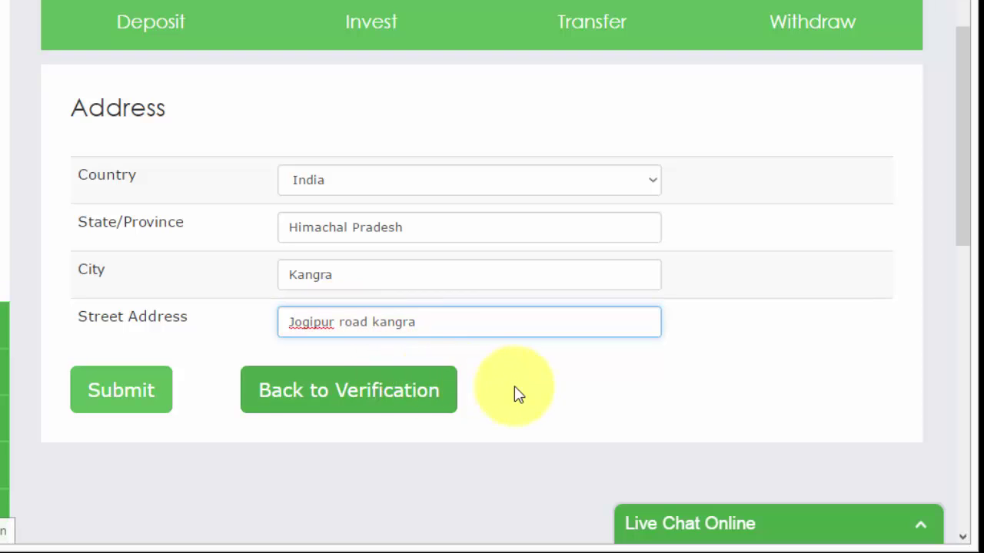
click(515, 393)
scroll(448, 236, down, 1)
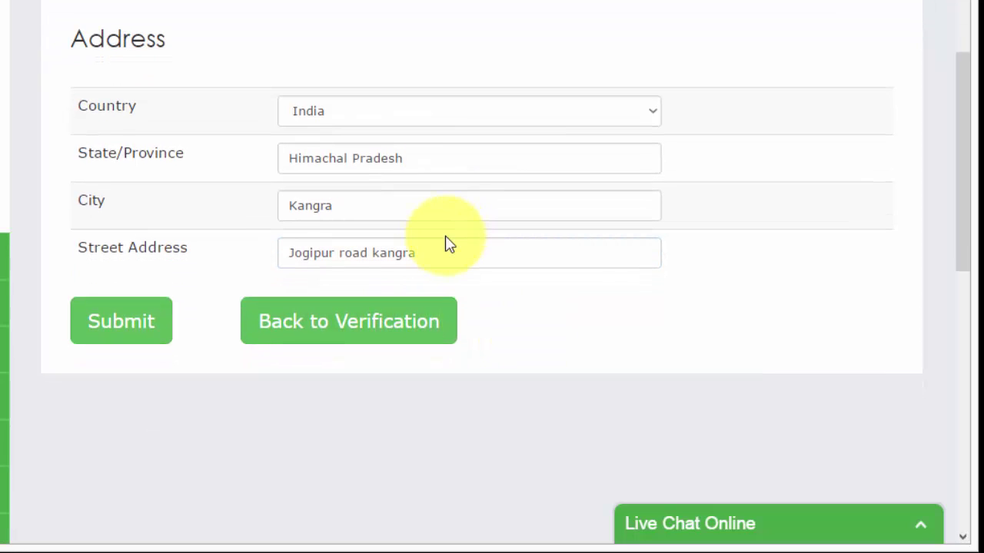
click(139, 332)
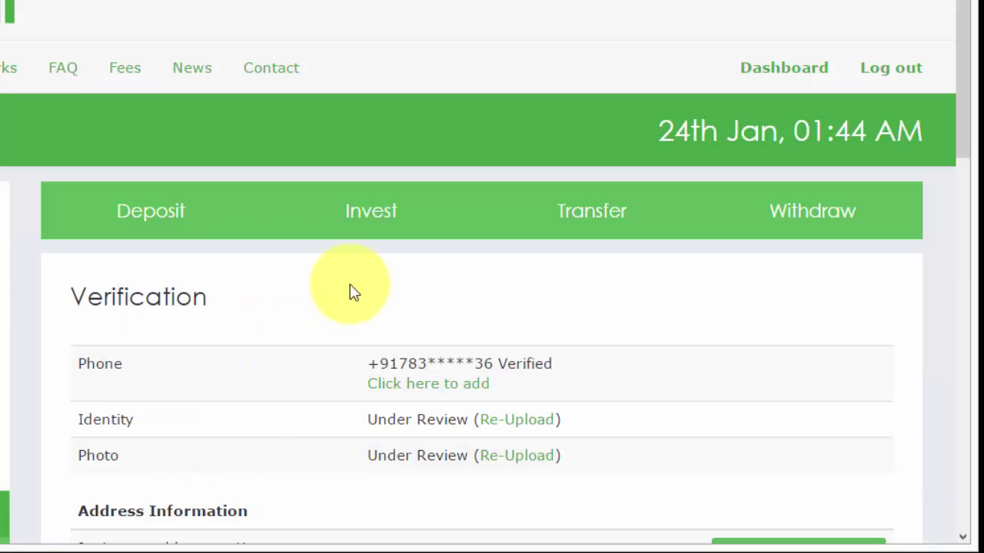
Scroll down to the new India address listed as Primary and Unverified.
scroll(351, 288, down, 3)
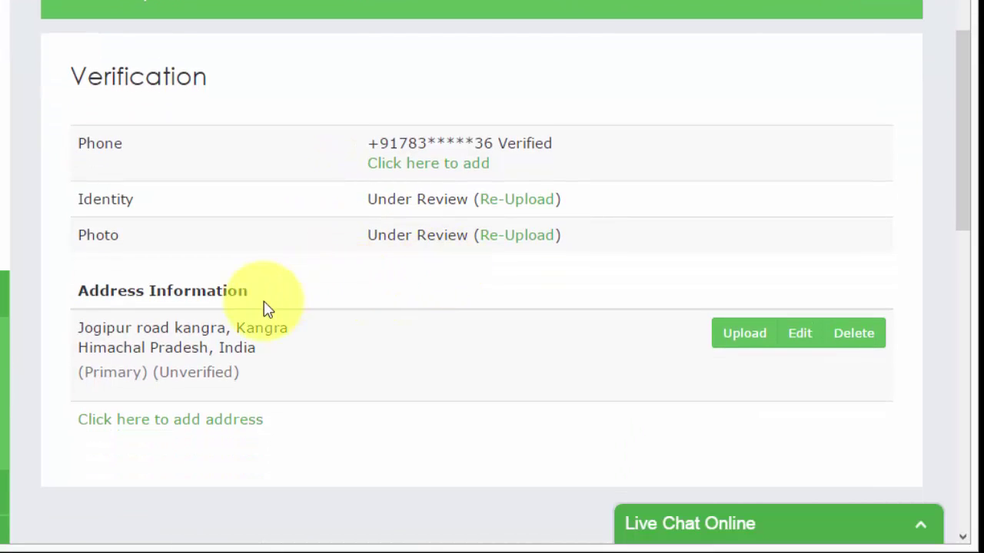
scroll(158, 315, down, 2)
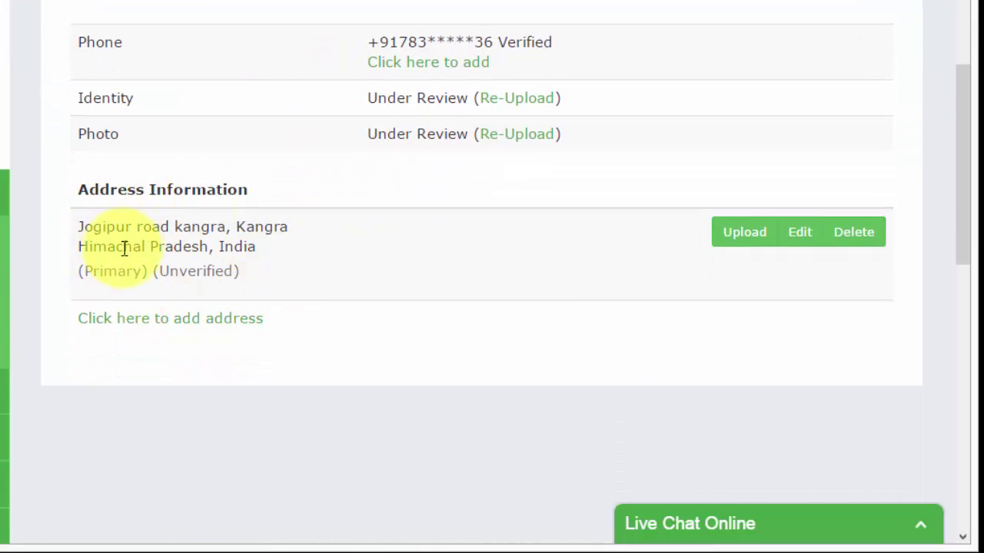
scroll(415, 399, down, 1)
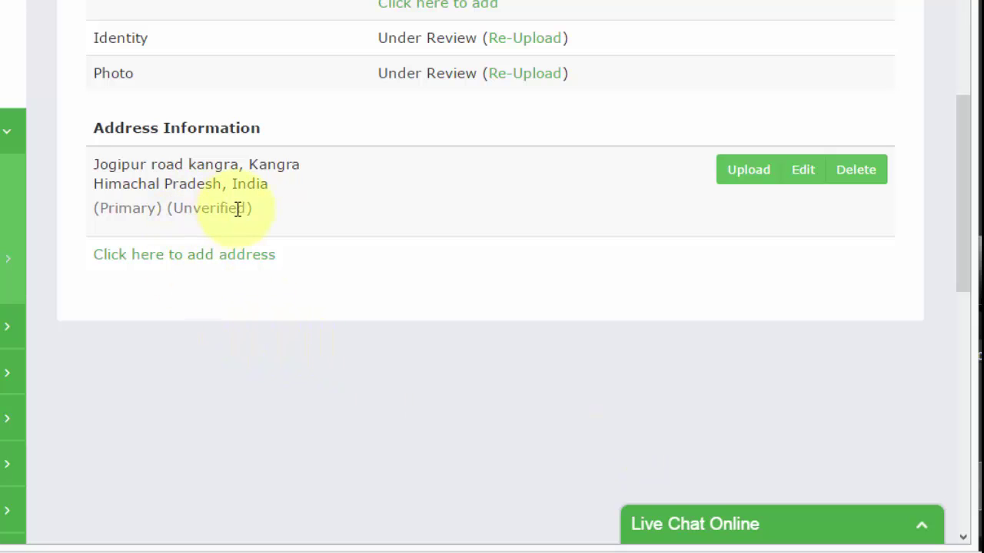
Open the address proof upload form and choose Bank Statement as the document type.
click(748, 170)
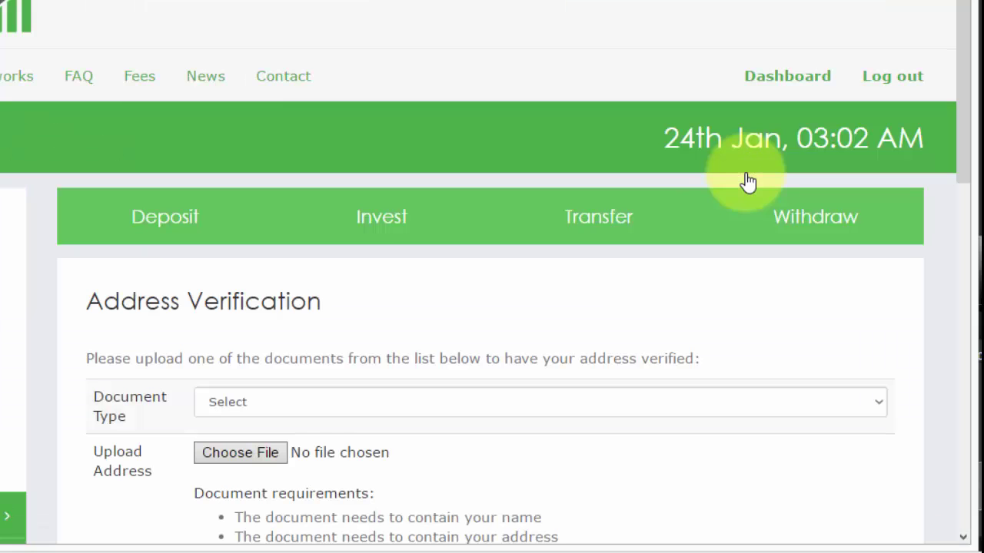
scroll(450, 242, down, 3)
drag(221, 154, 697, 155)
click(576, 154)
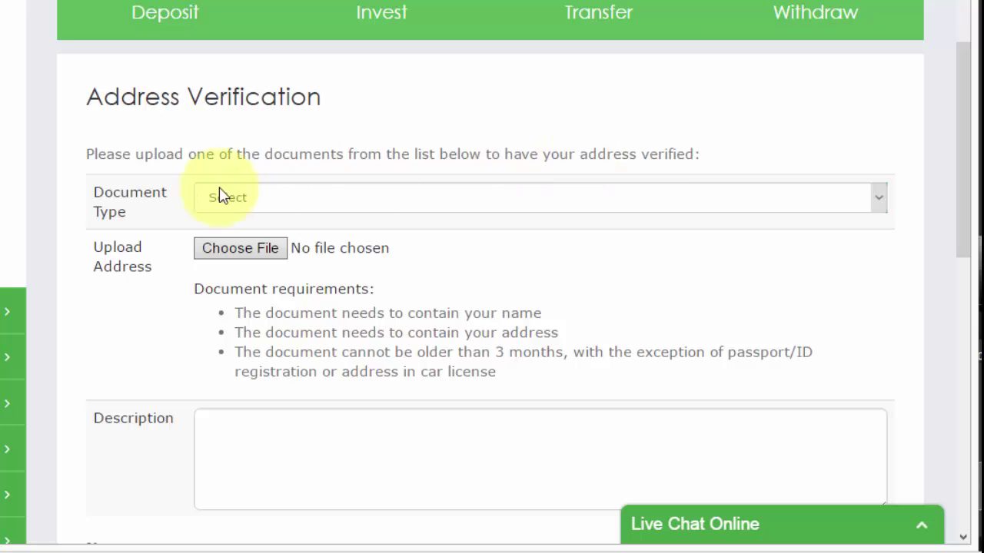
click(244, 204)
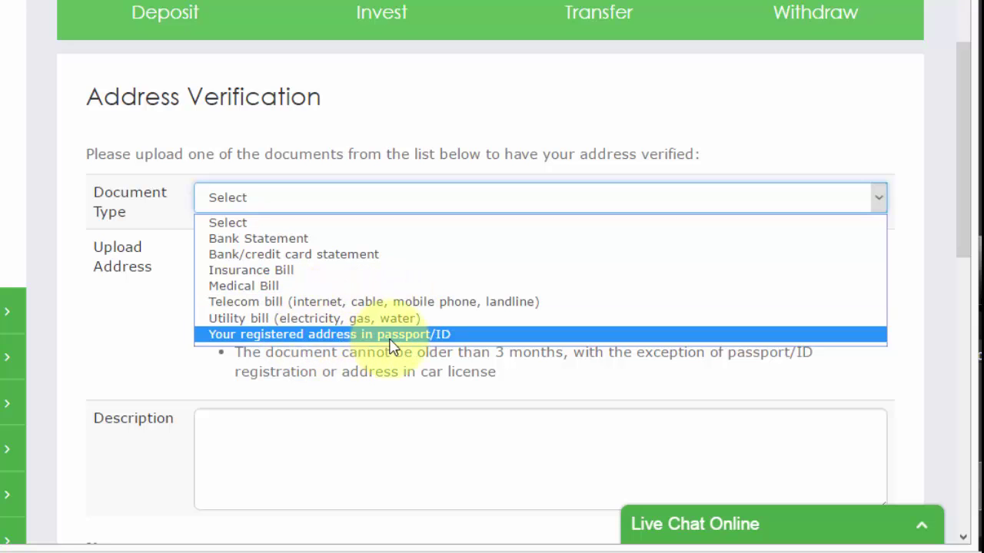
click(273, 240)
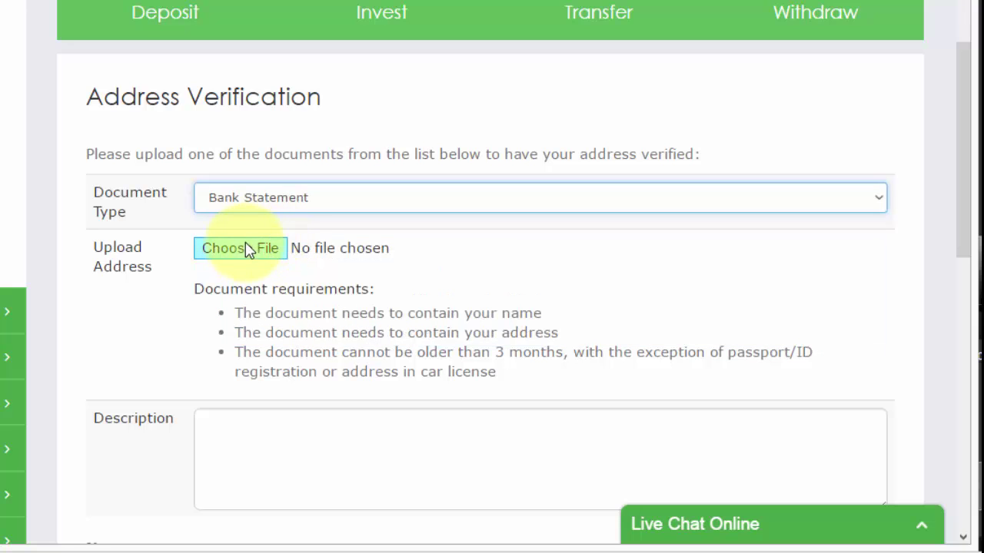
Highlight each document requirement: name, address, 3-month age limit, and license/passport exceptions.
drag(192, 292, 399, 288)
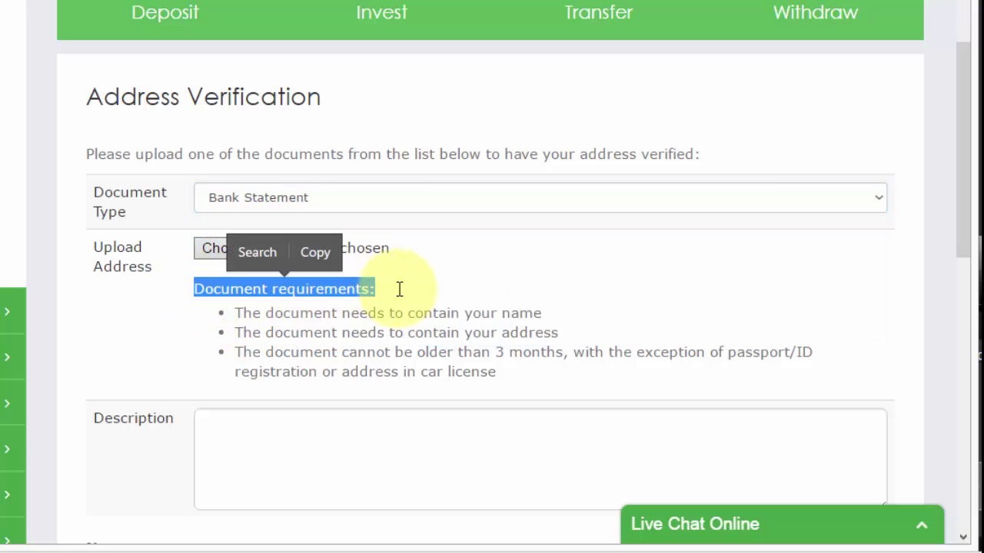
click(398, 289)
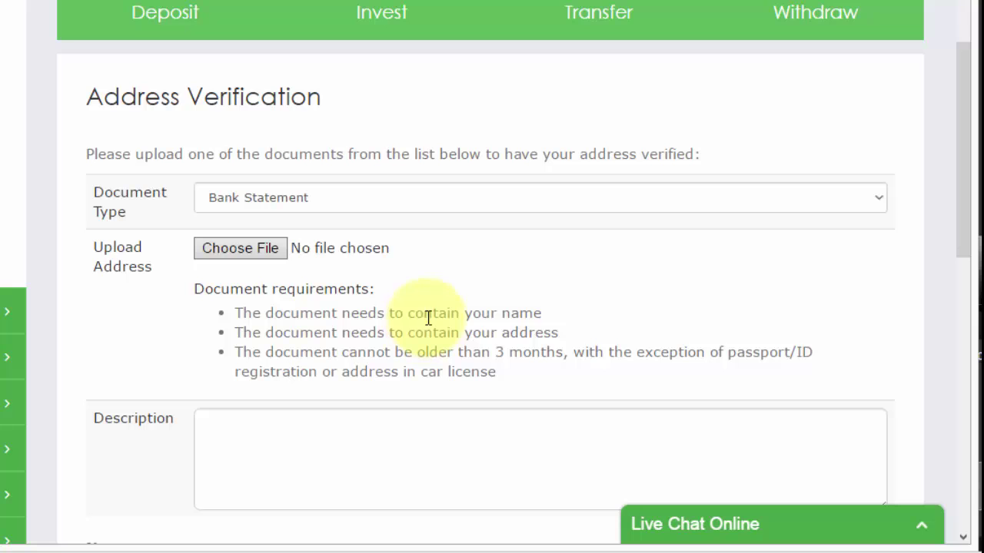
drag(428, 318, 545, 312)
drag(447, 335, 564, 341)
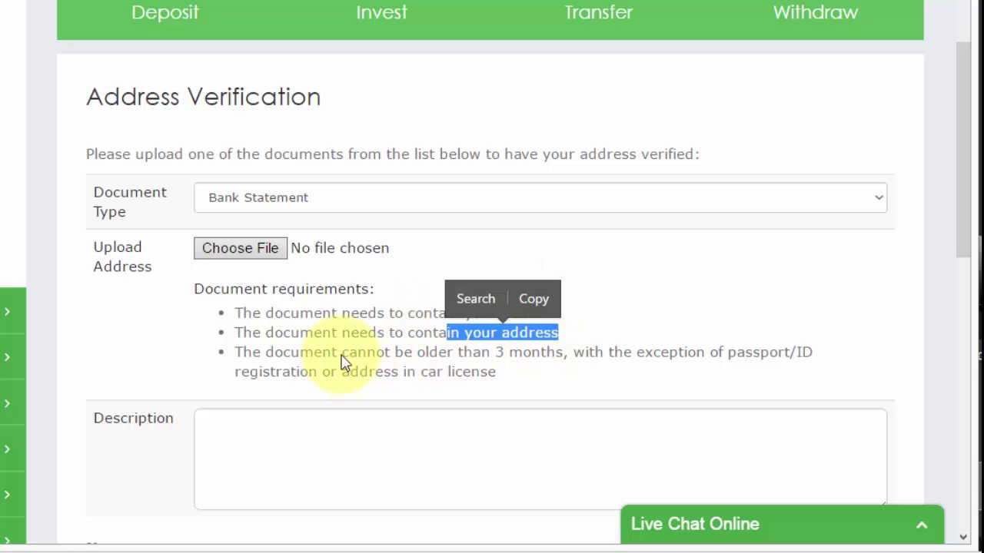
drag(341, 355, 573, 355)
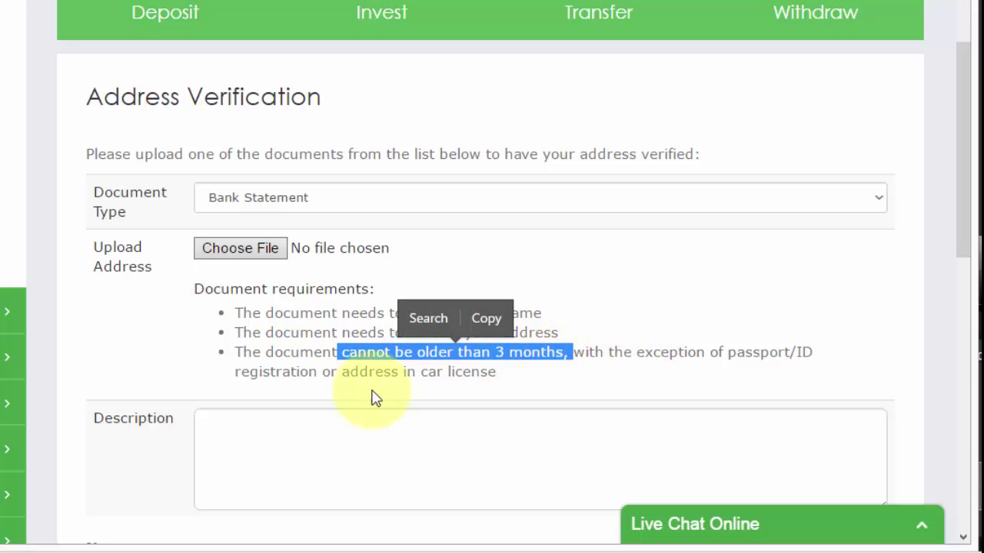
drag(299, 373, 505, 382)
drag(728, 352, 815, 355)
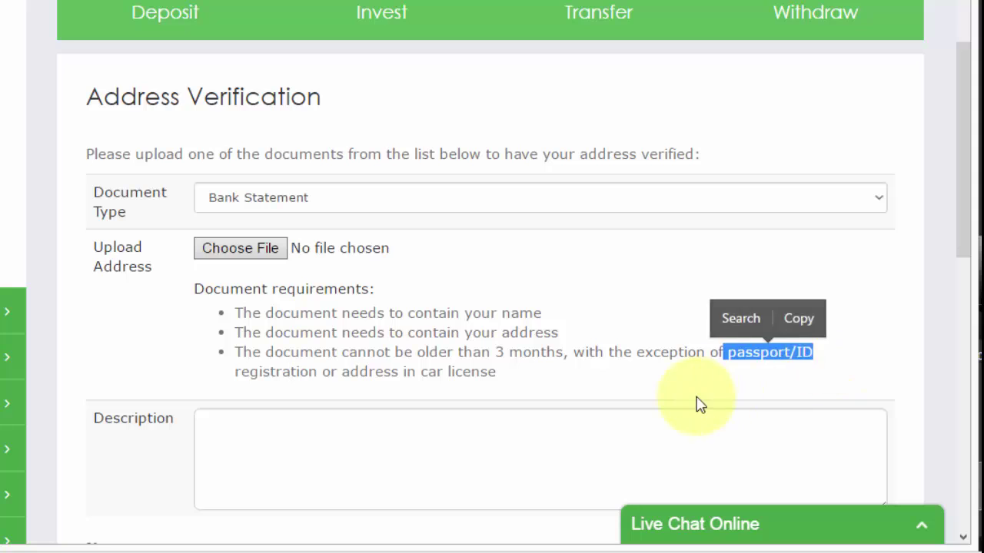
click(699, 405)
drag(565, 352, 496, 352)
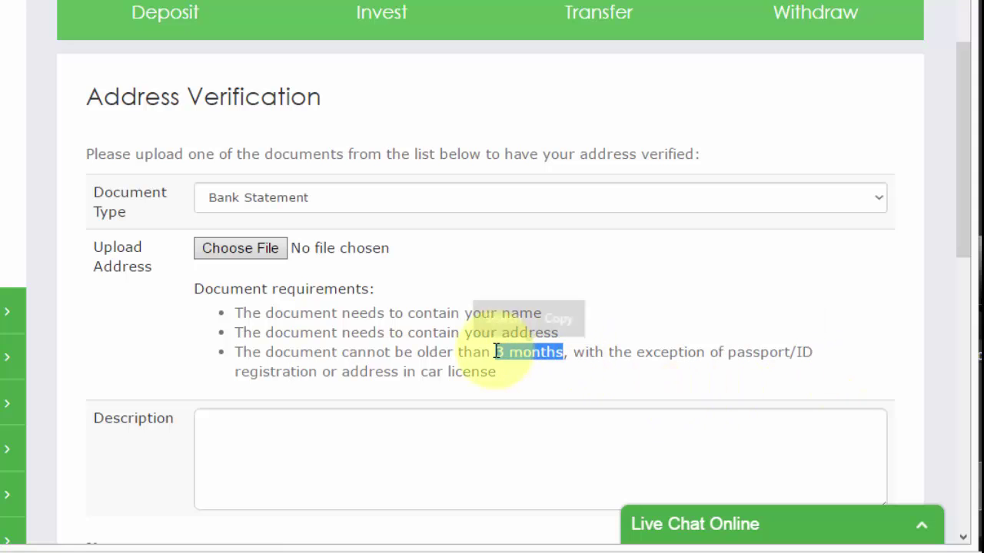
click(575, 333)
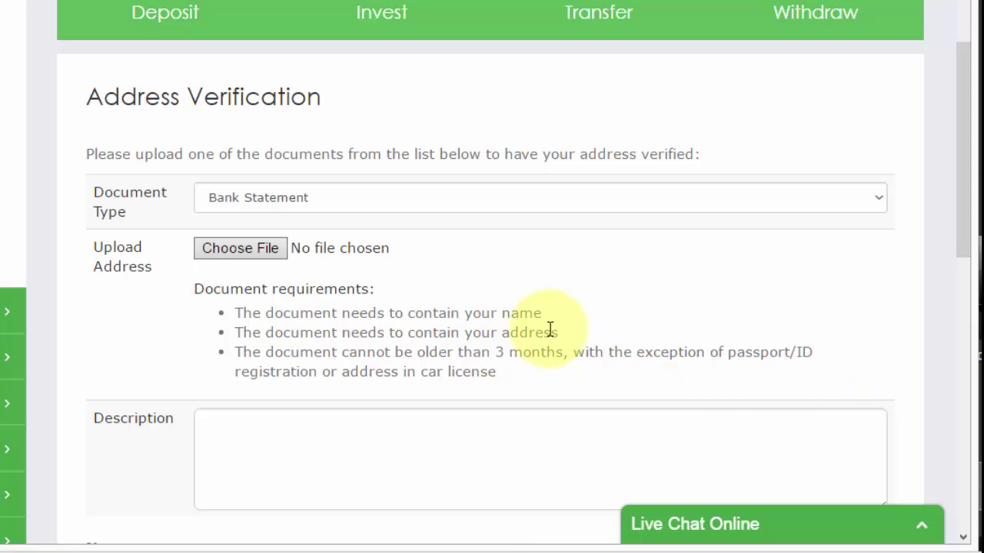
drag(567, 331, 543, 332)
drag(505, 302, 499, 304)
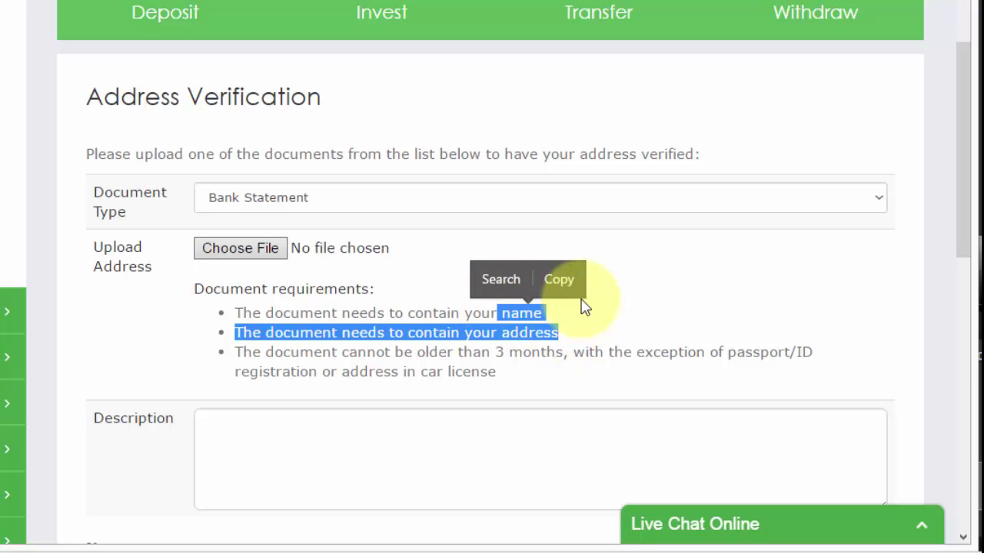
click(375, 279)
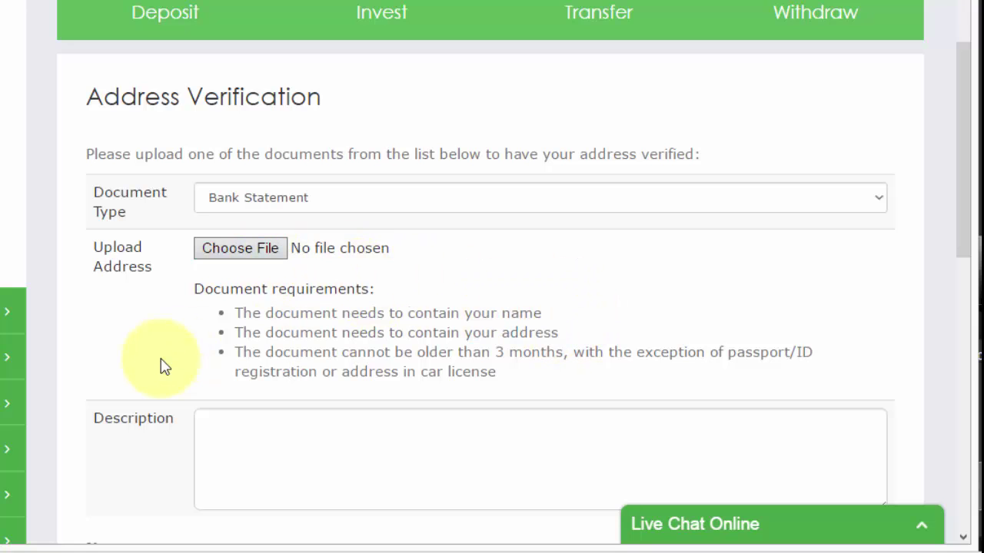
Attach icici.png as the address proof document.
click(241, 256)
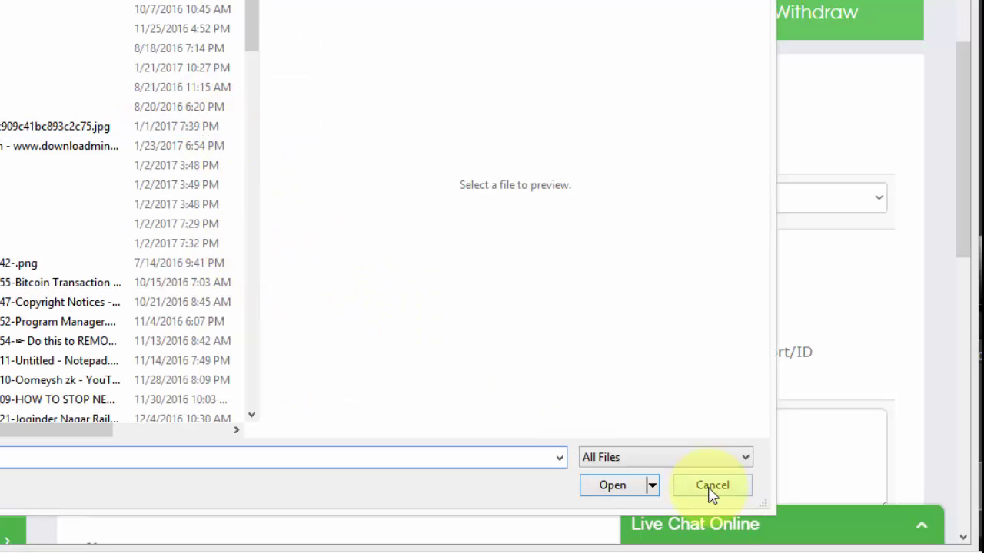
click(712, 490)
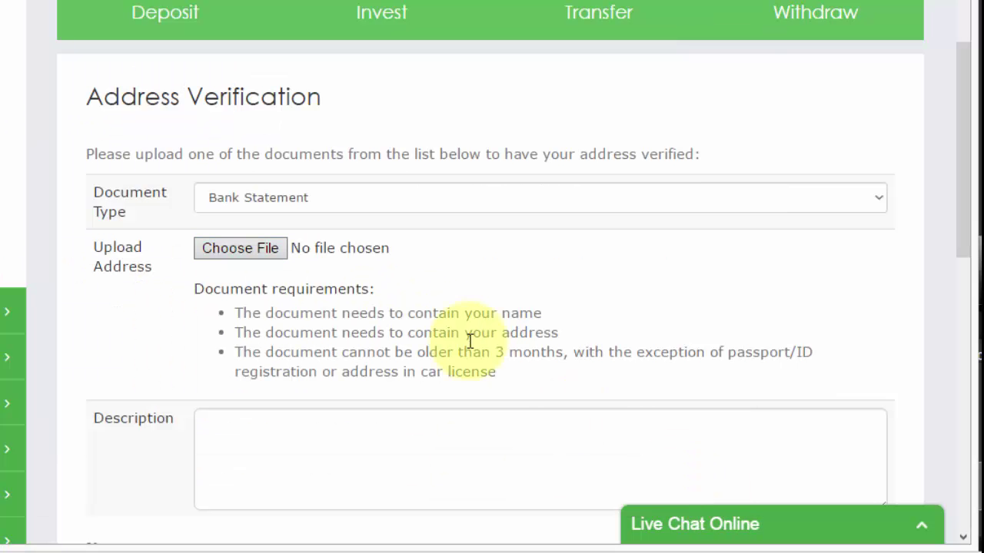
click(269, 258)
double_click(72, 277)
scroll(577, 318, down, 3)
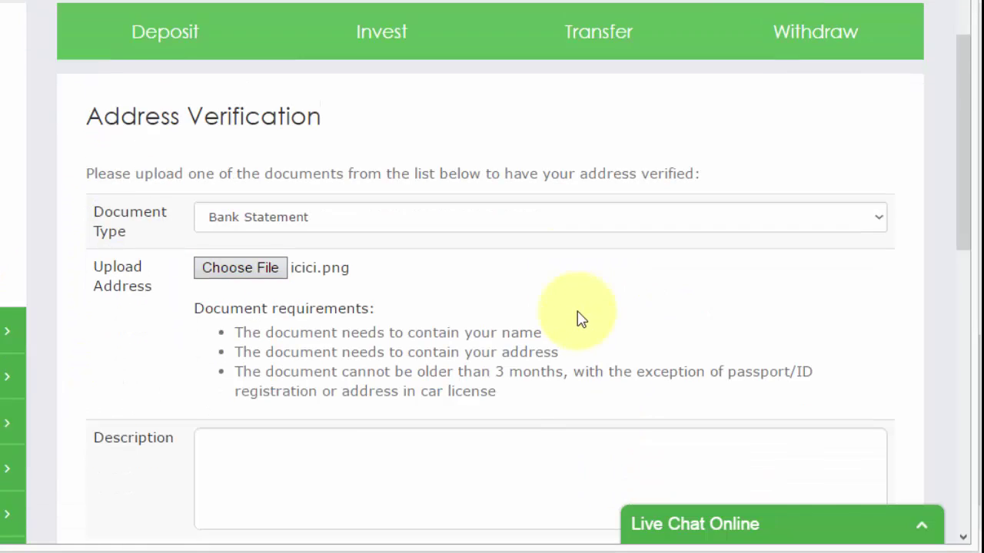
scroll(330, 228, up, 1)
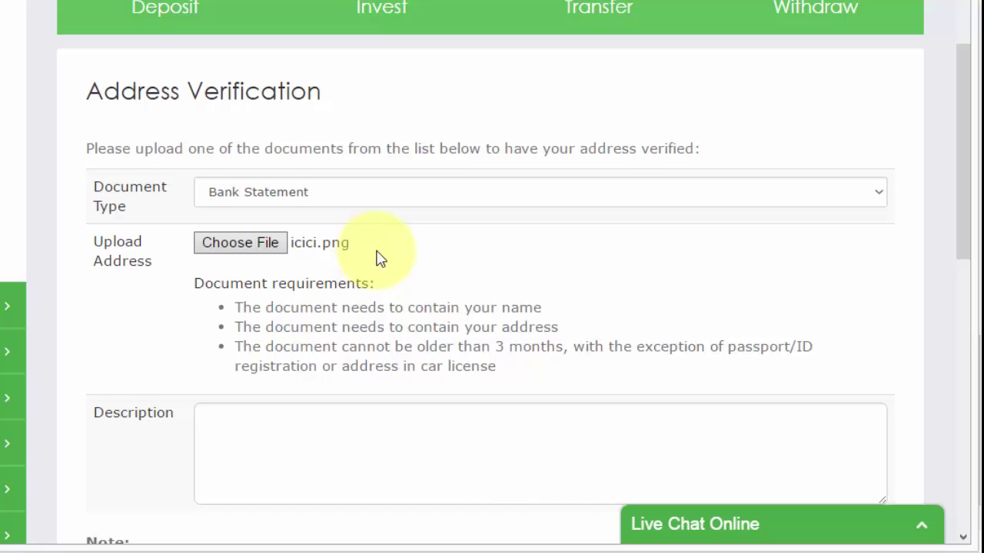
scroll(376, 258, down, 2)
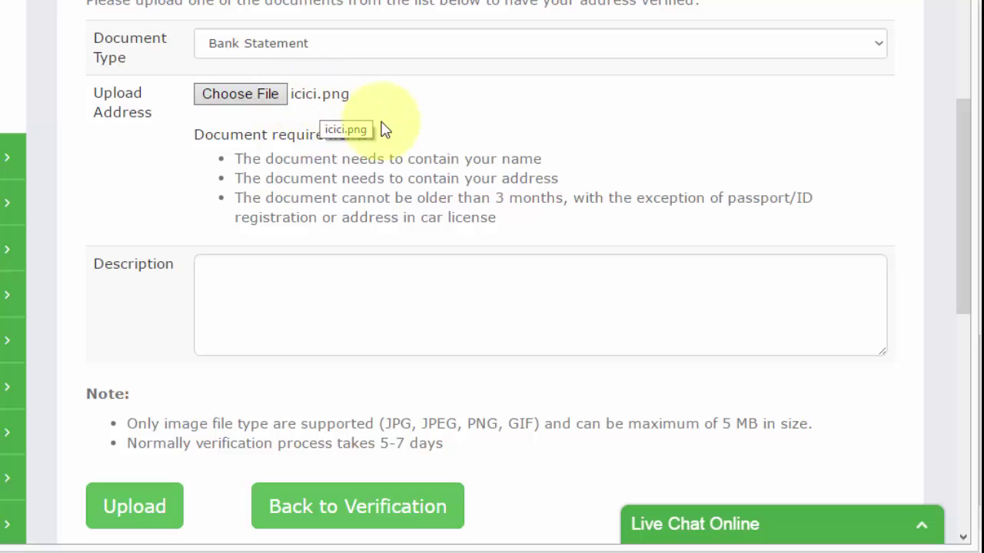
Enter the description 'icici bank' and upload the bank statement for review.
click(323, 293)
text(ici)
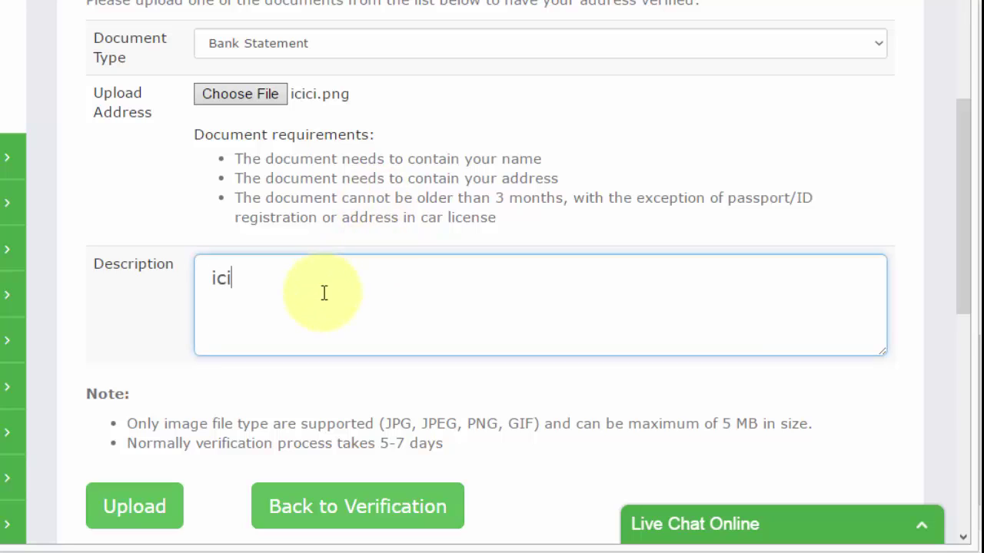
text(ci bank)
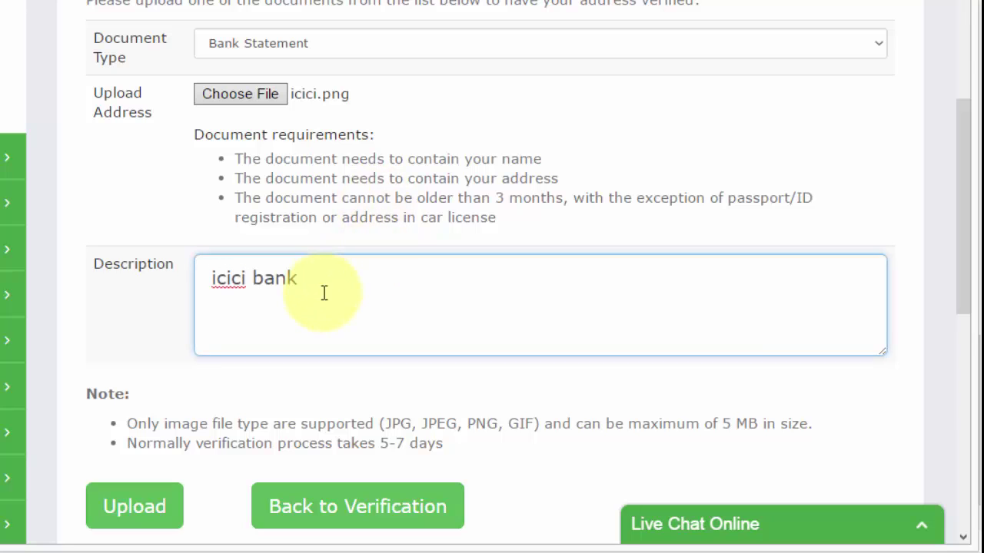
scroll(323, 293, down, 2)
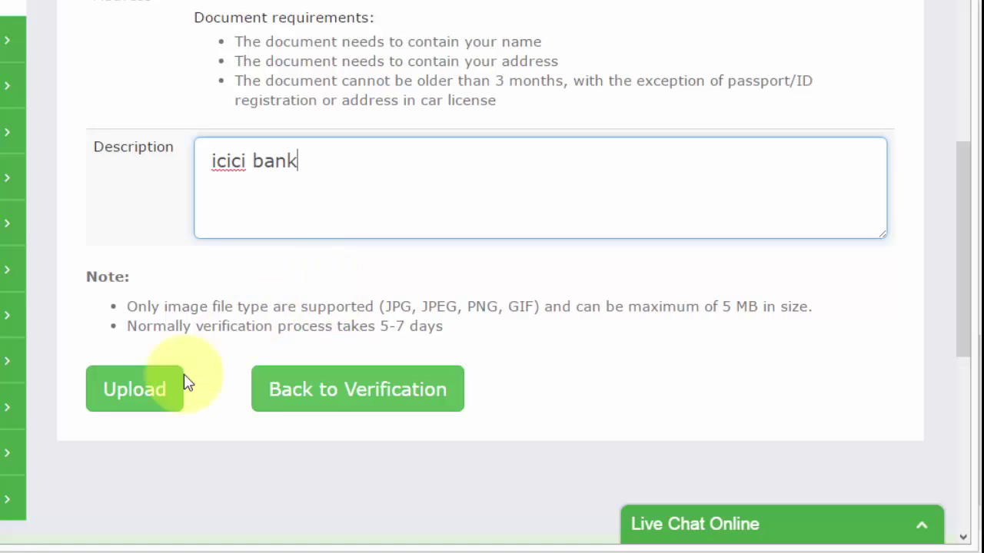
click(147, 402)
scroll(346, 321, up, 3)
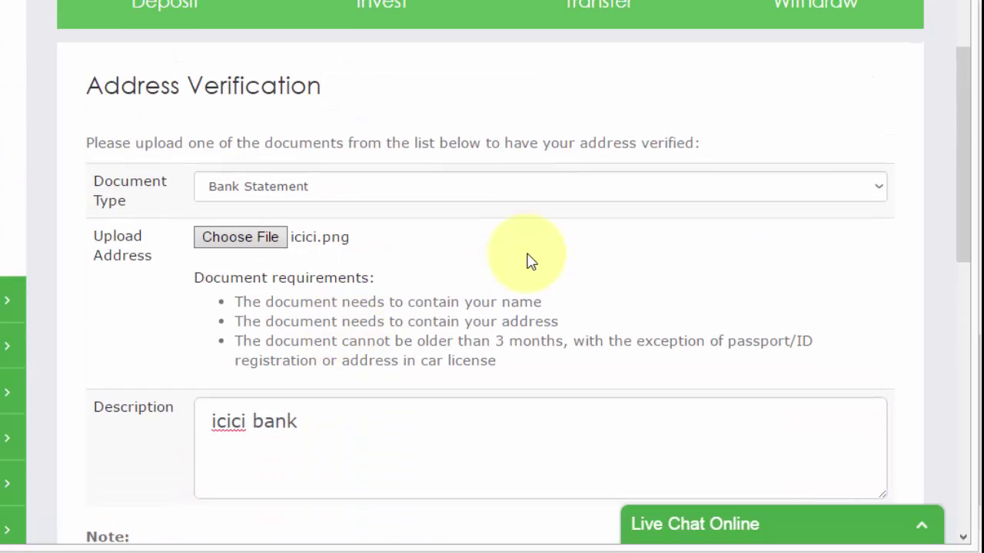
scroll(528, 259, down, 3)
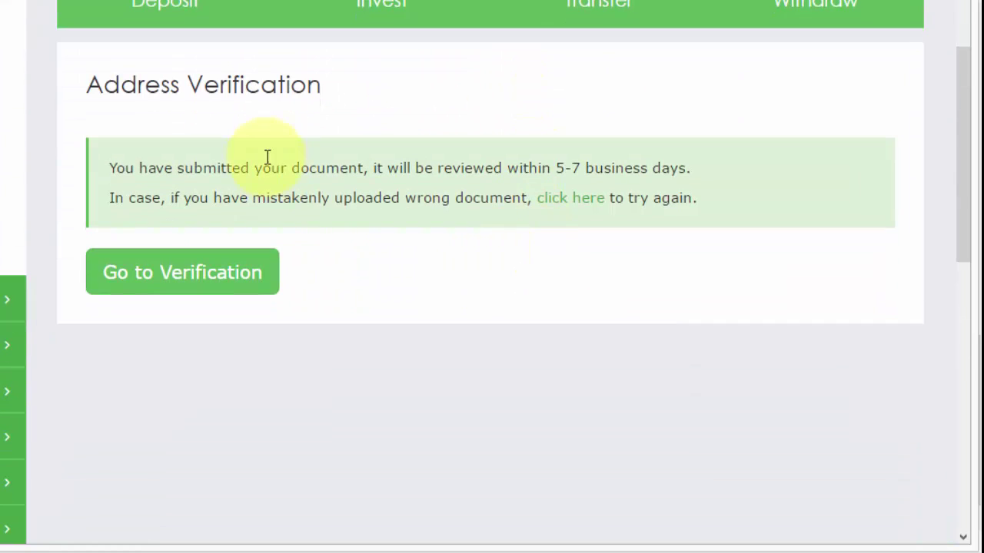
Highlight the 5-7 business day review message, then go back to the Verification page.
drag(280, 167, 654, 169)
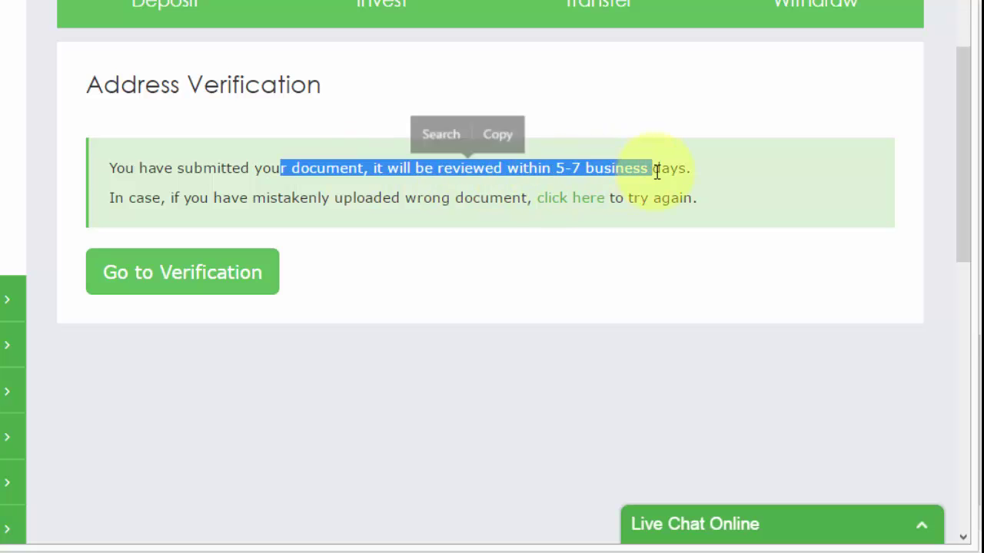
click(478, 286)
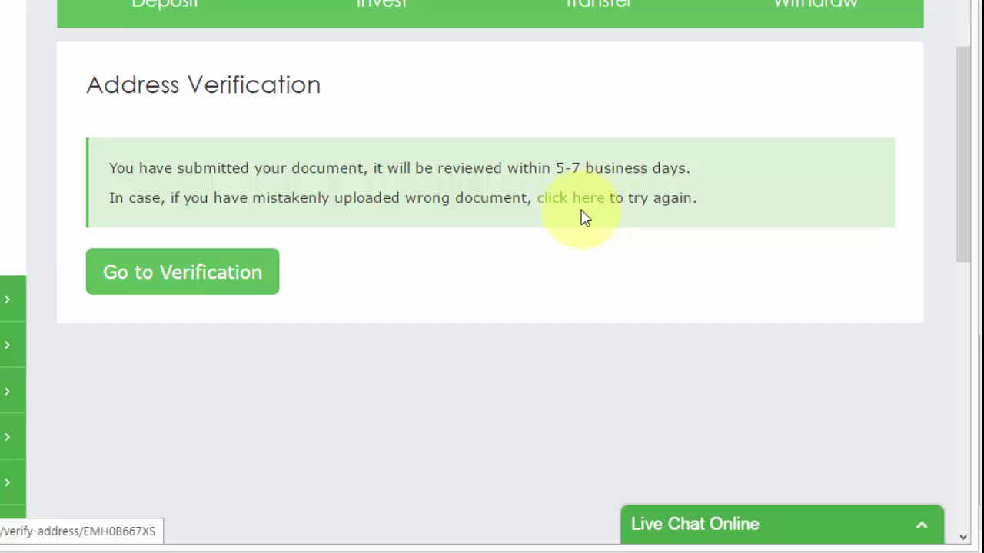
click(196, 281)
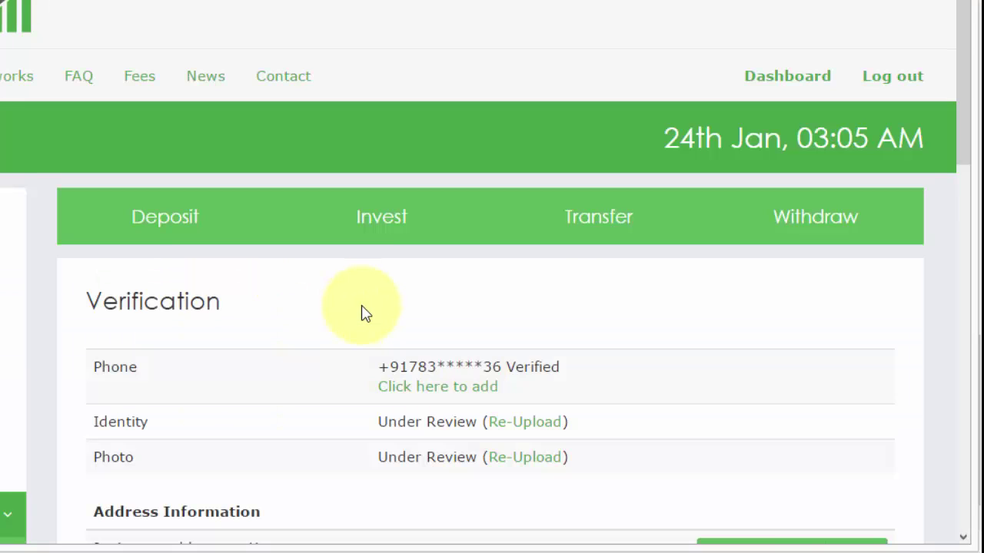
scroll(362, 312, down, 3)
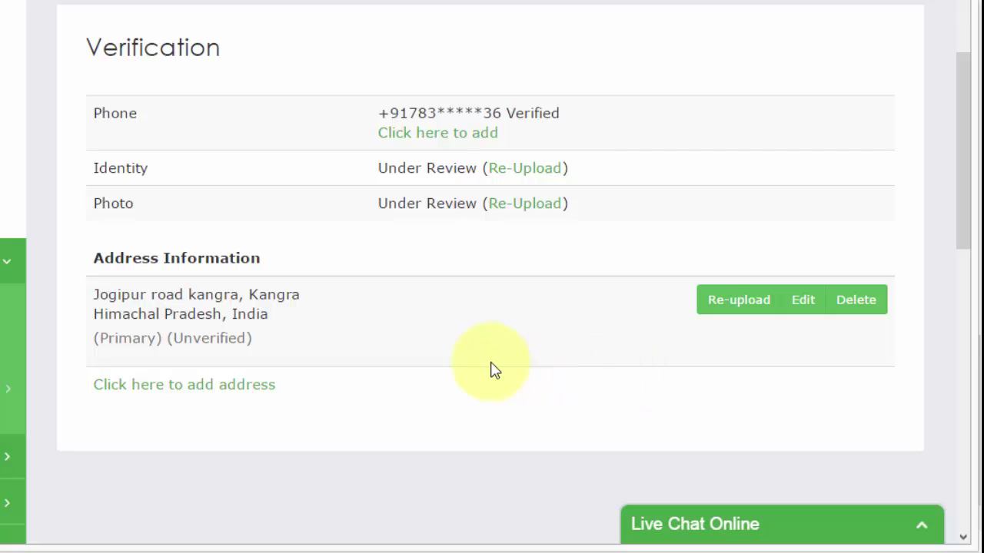
scroll(487, 362, up, 1)
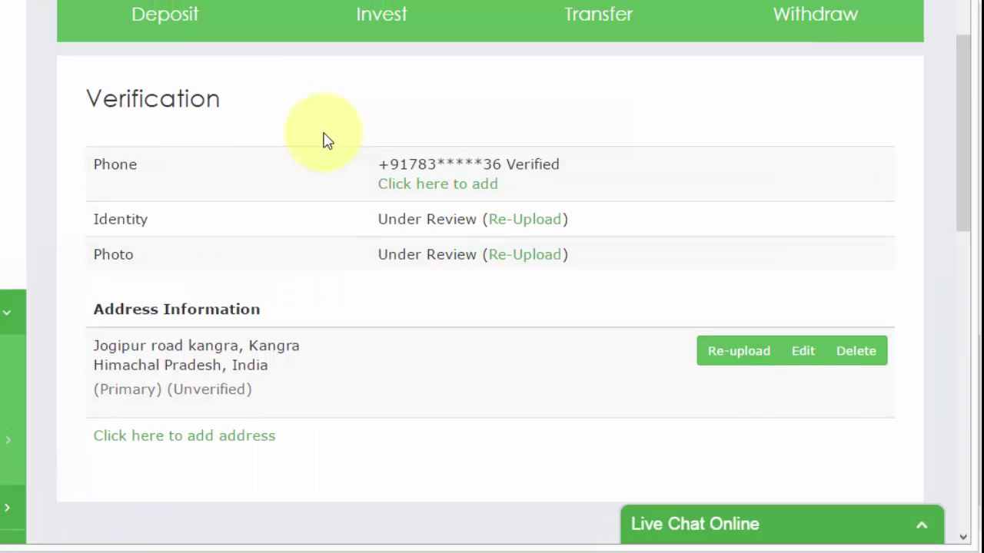
scroll(325, 143, up, 2)
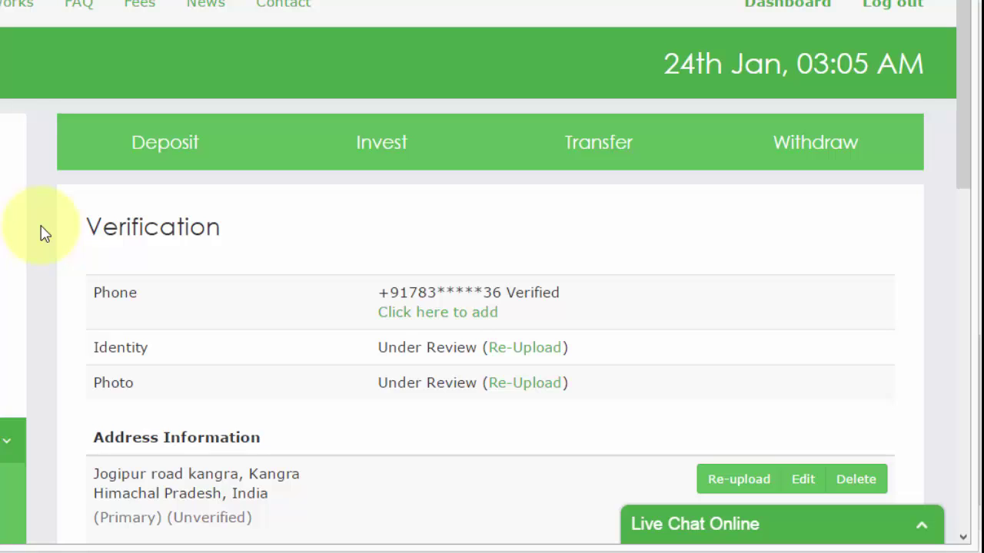
scroll(43, 235, up, 1)
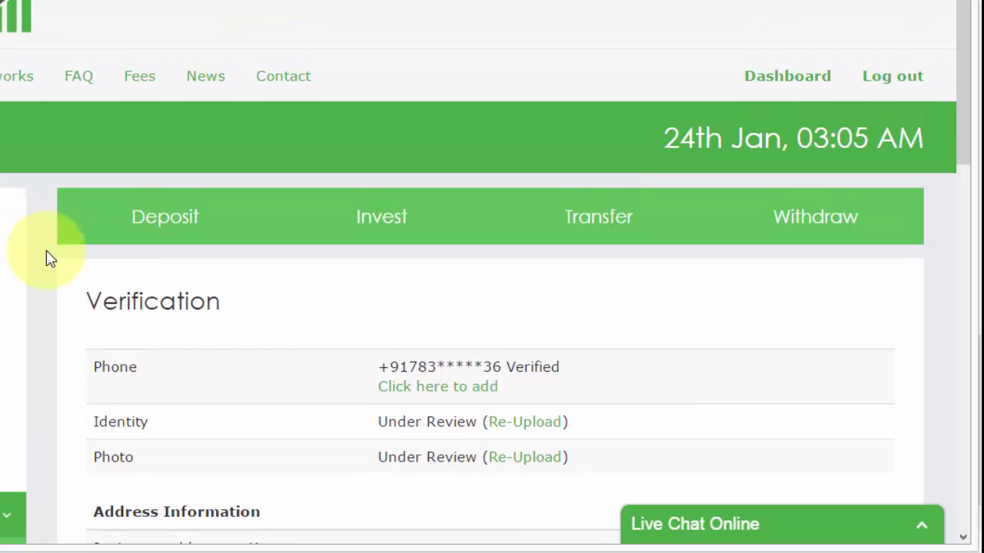